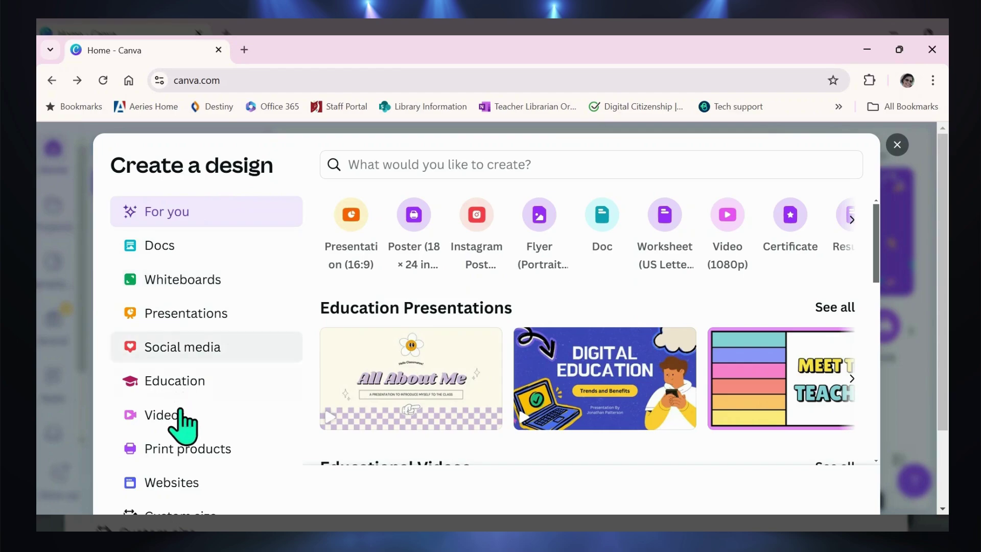
Create a blank Video (1080p) design from the Videos category.
left_click(167, 420)
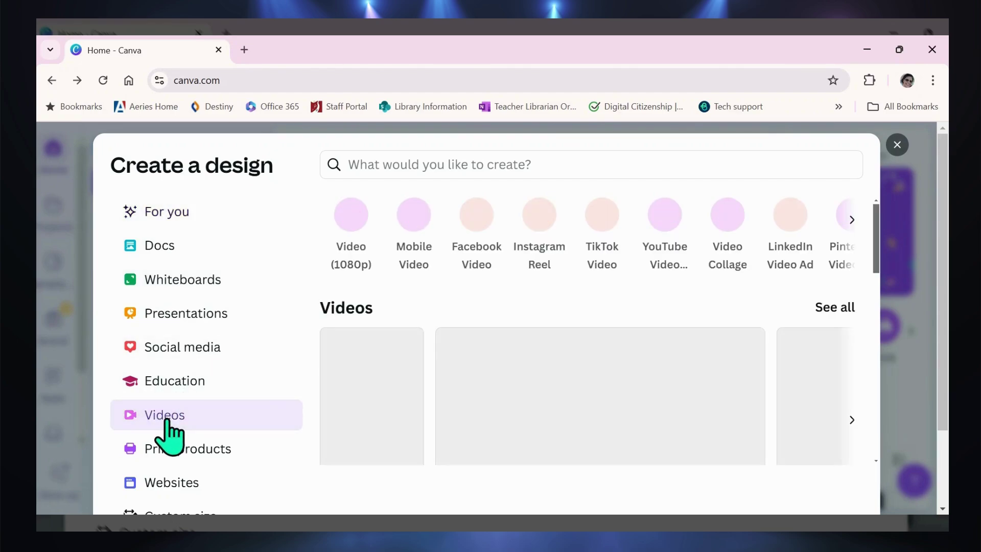
left_click(351, 215)
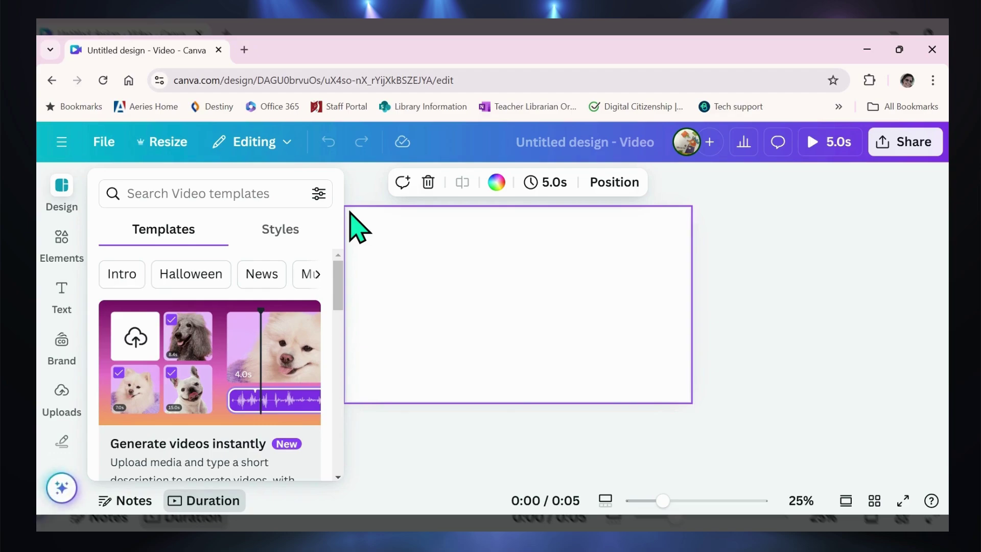
left_click(427, 318)
Add the "Not Your All-American Girl" book cover from the uploaded images to the blank page.
left_click(62, 393)
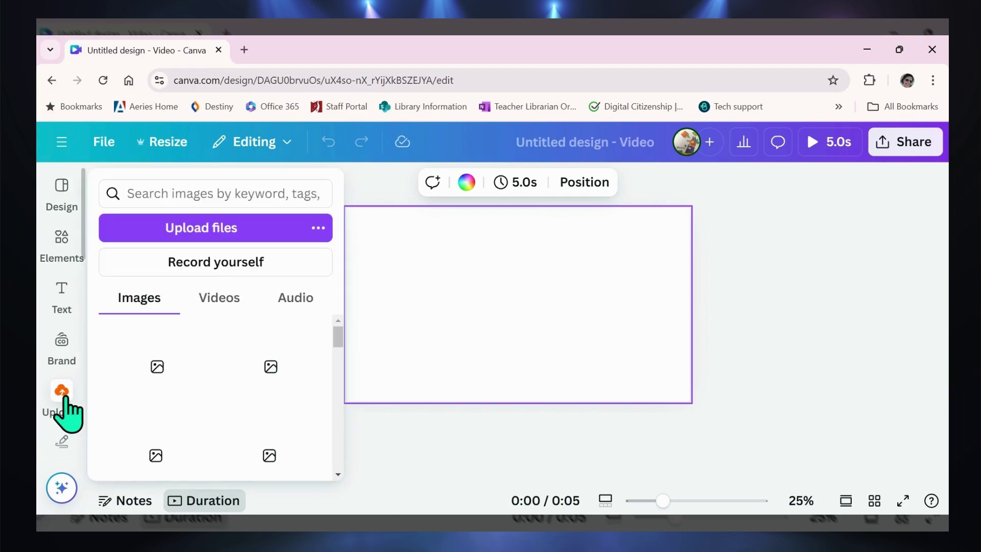
scroll(197, 409, "down", 8)
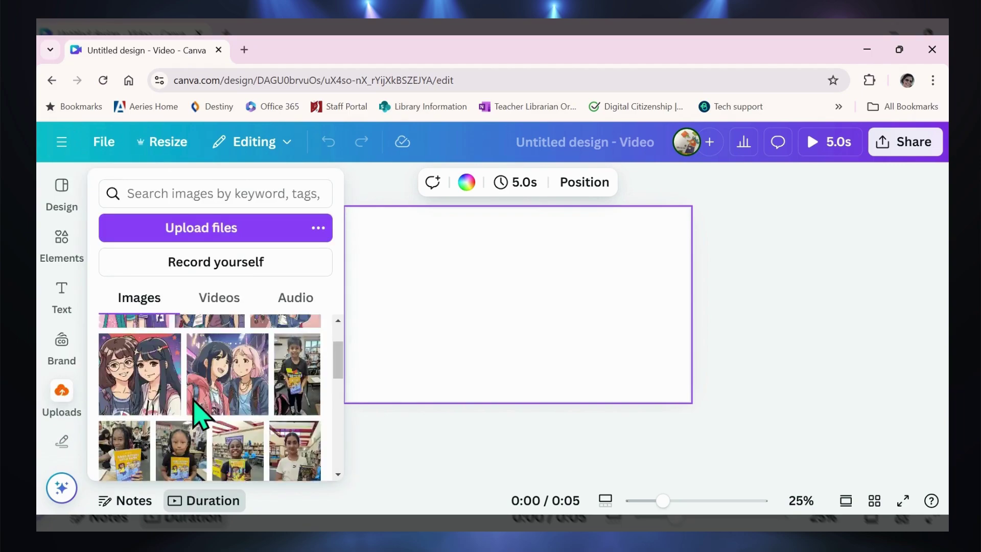
scroll(195, 417, "up", 4)
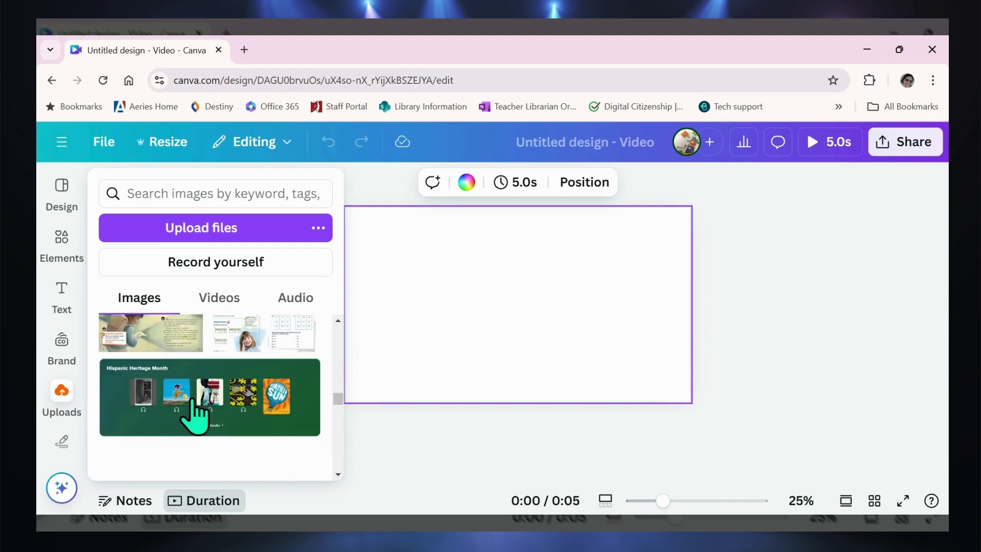
scroll(195, 417, "down", 3)
scroll(196, 416, "up", 2)
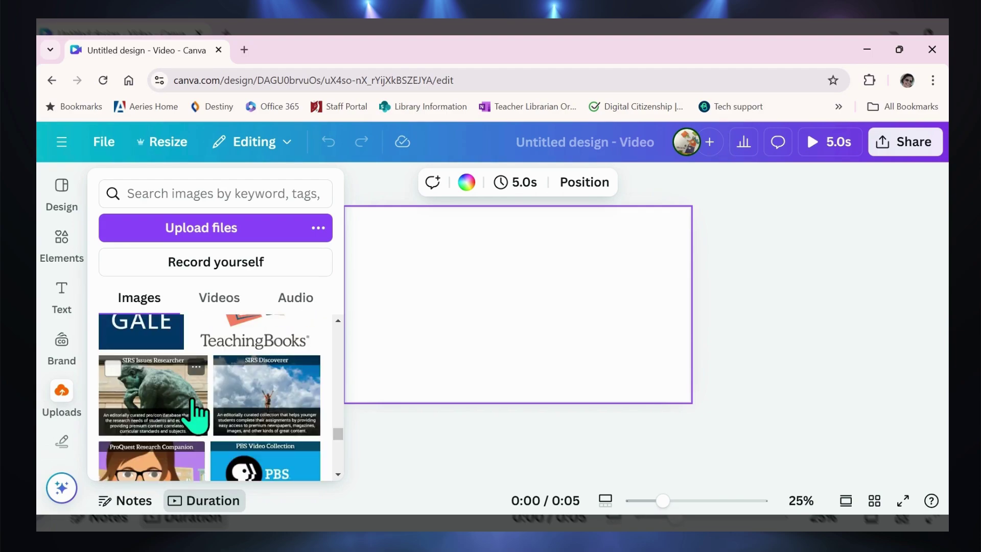
scroll(196, 416, "down", 3)
scroll(196, 417, "up", 2)
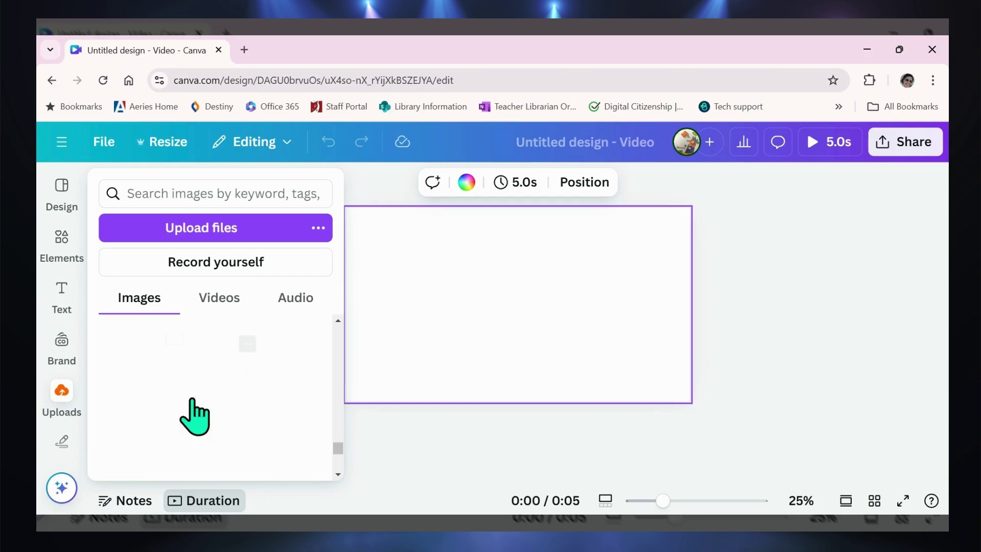
scroll(174, 357, "up", 1)
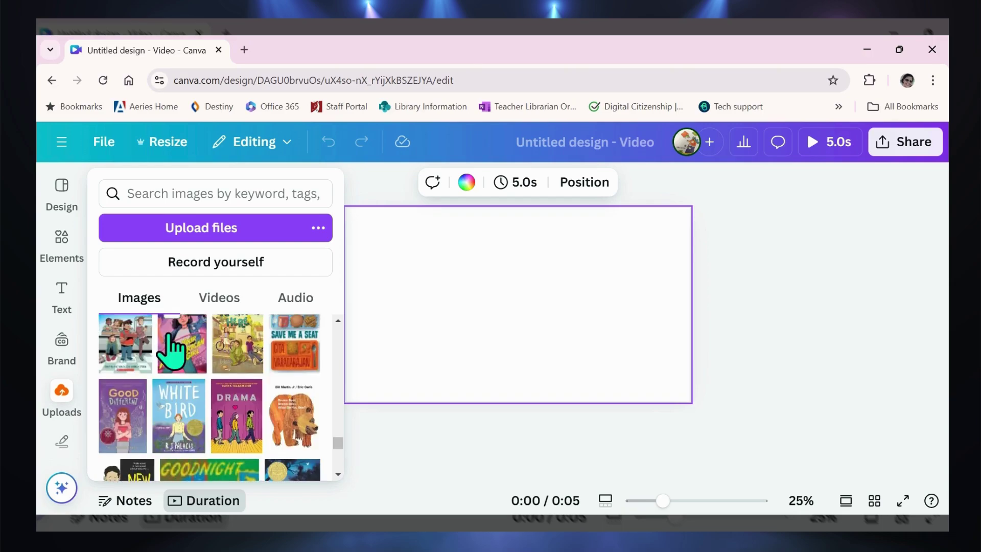
left_click(171, 353)
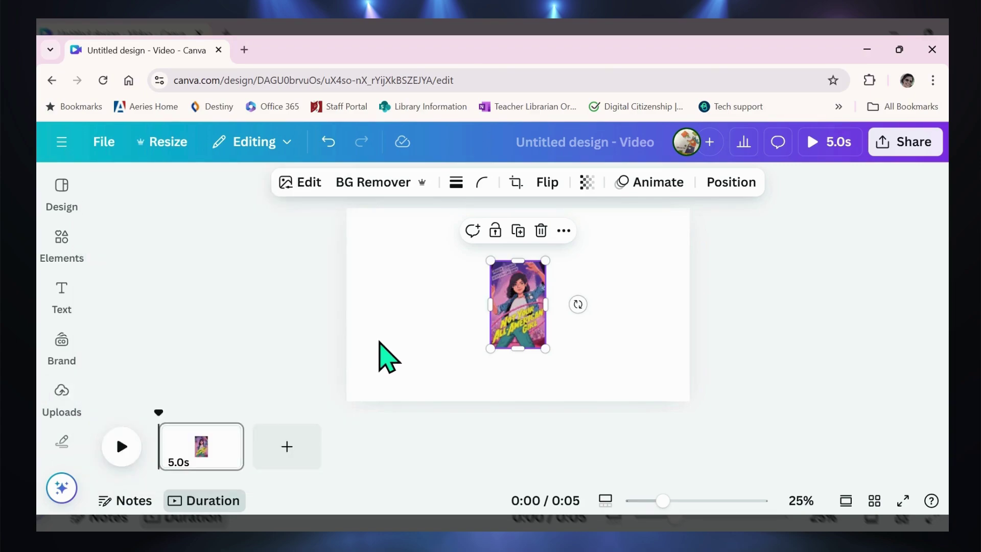
Find Background pictures in the stock photo library.
left_click(62, 347)
left_click(62, 241)
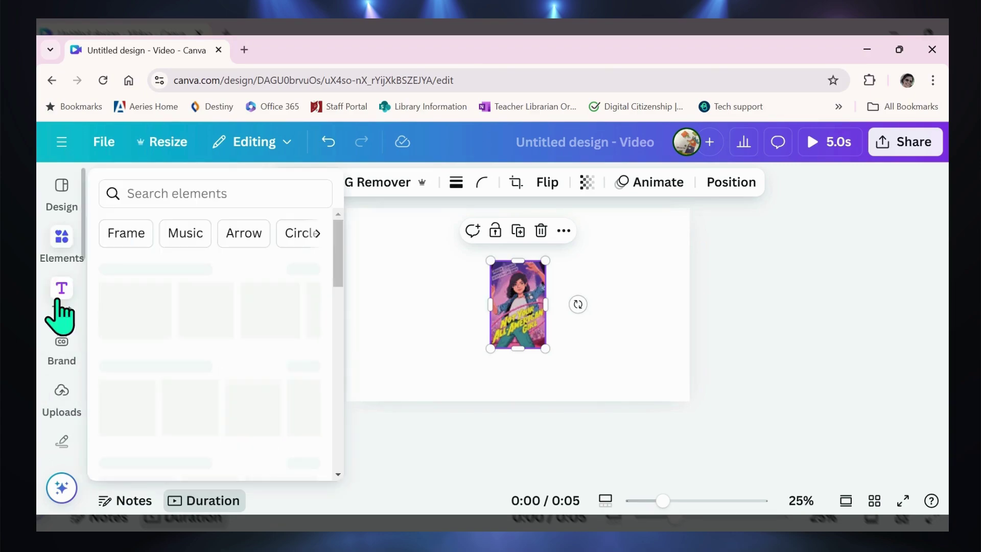
scroll(58, 301, "down", 3)
left_click(60, 341)
scroll(62, 360, "down", 1)
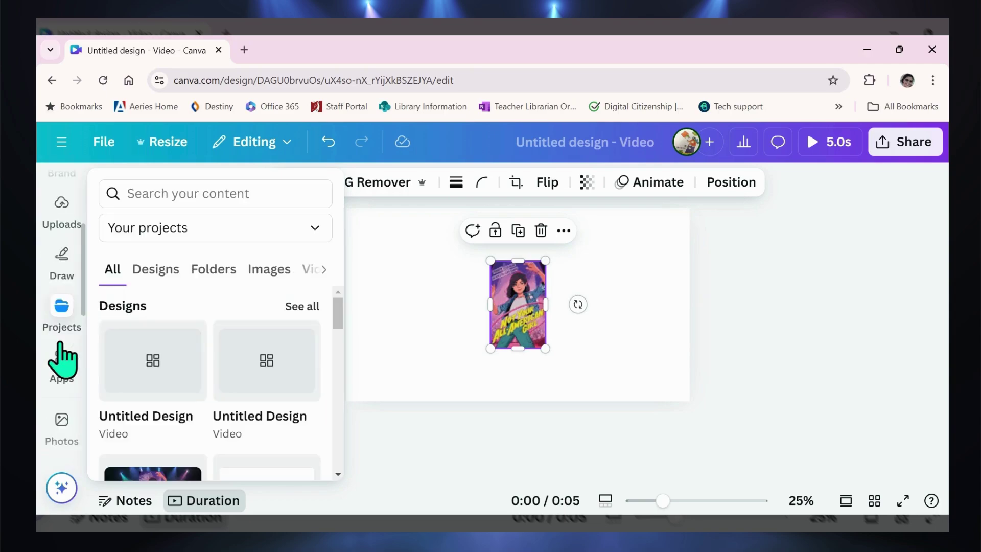
scroll(60, 343, "down", 2)
left_click(62, 342)
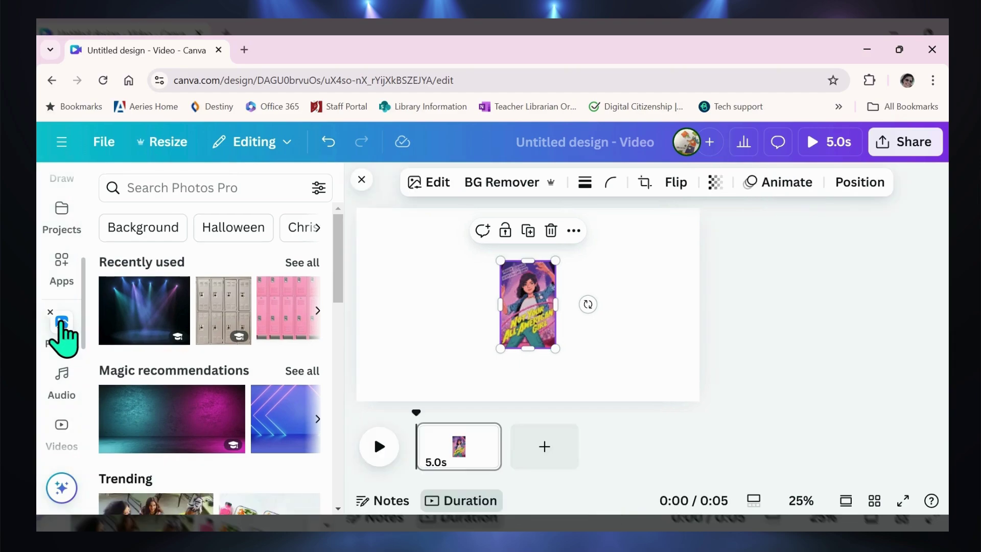
left_click(151, 225)
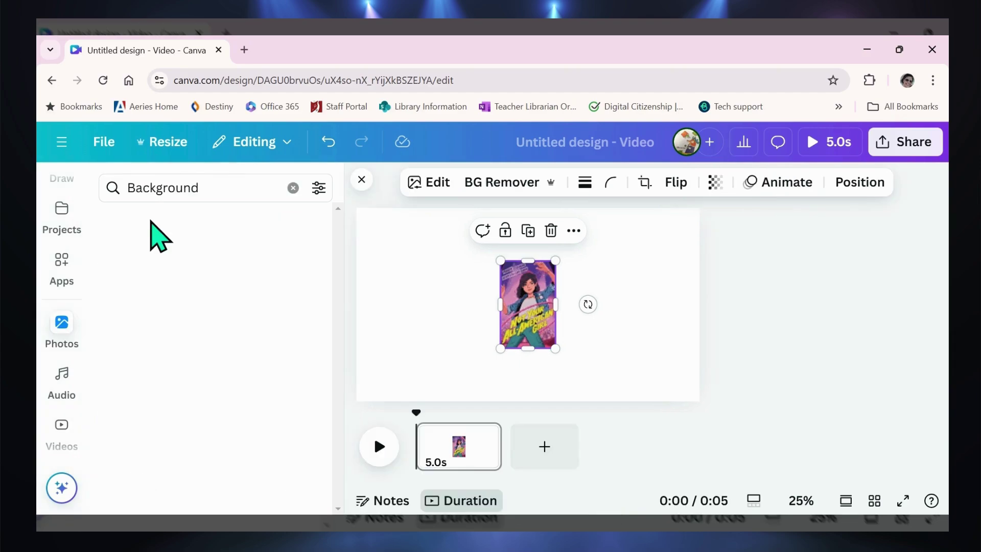
Add the dark stage photo with blue, green and pink spotlights to the page.
scroll(207, 404, "down", 5)
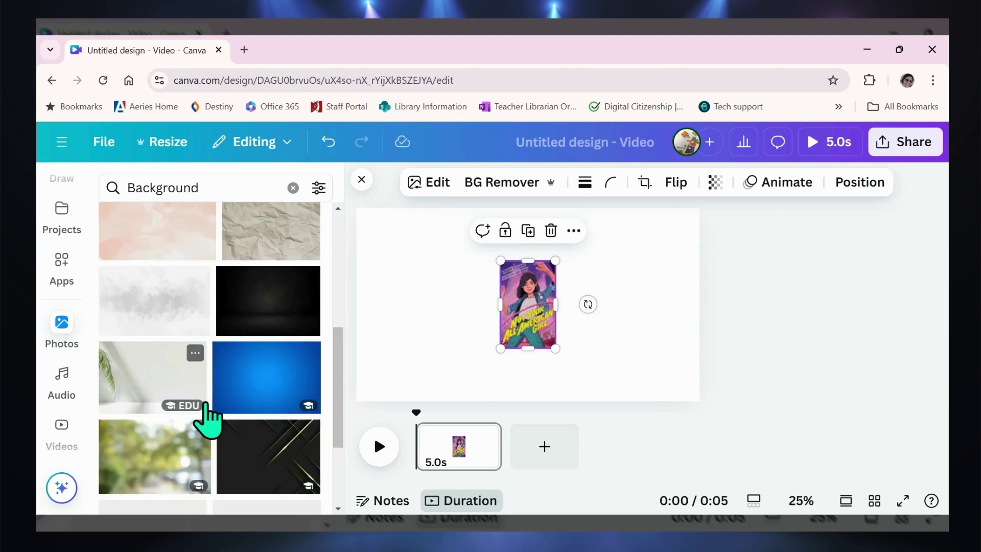
scroll(207, 405, "down", 5)
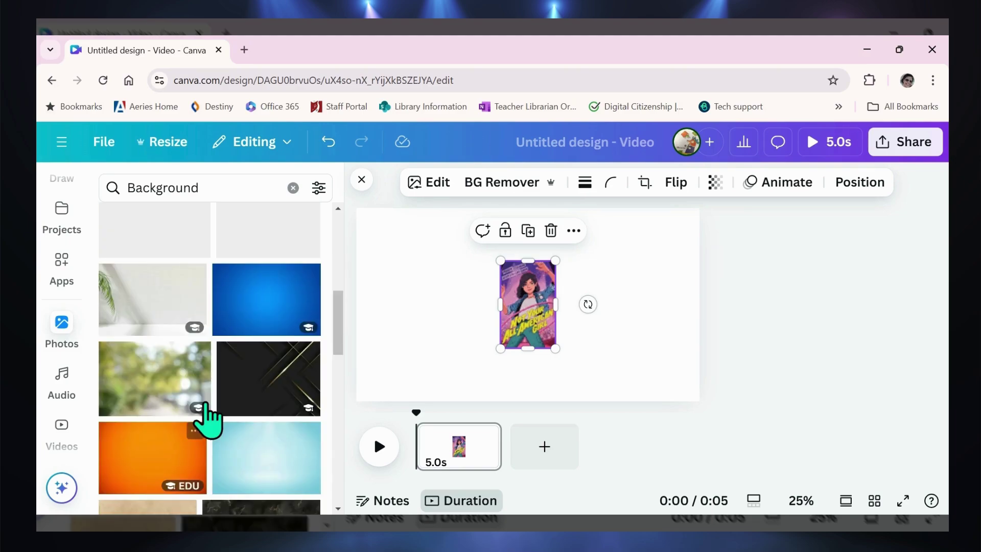
scroll(207, 420, "up", 1)
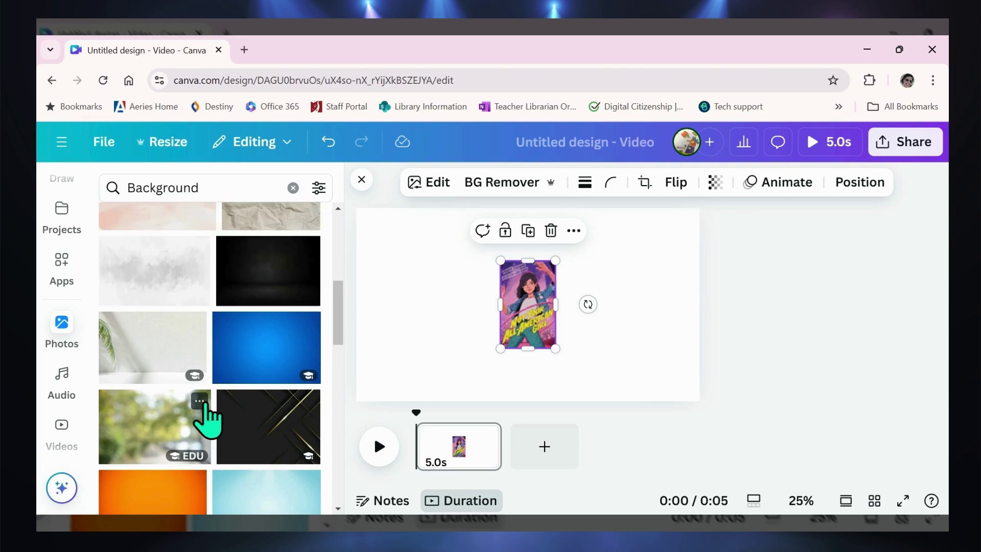
scroll(206, 409, "up", 2)
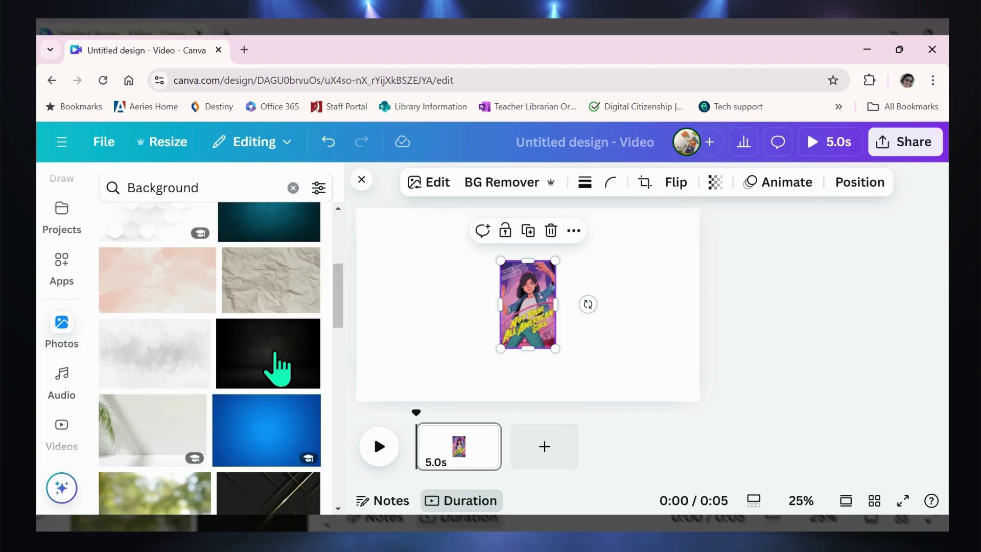
scroll(243, 376, "up", 4)
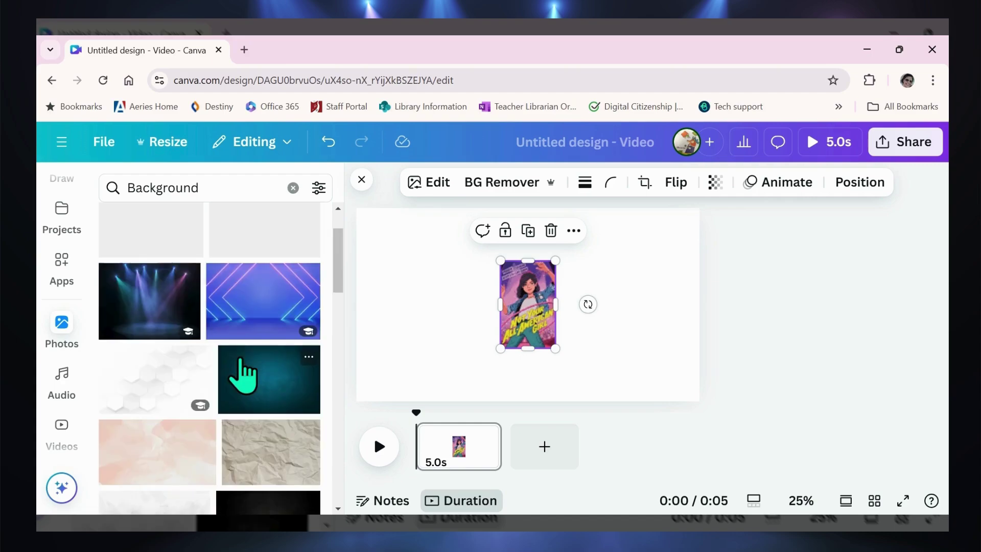
left_click(140, 311)
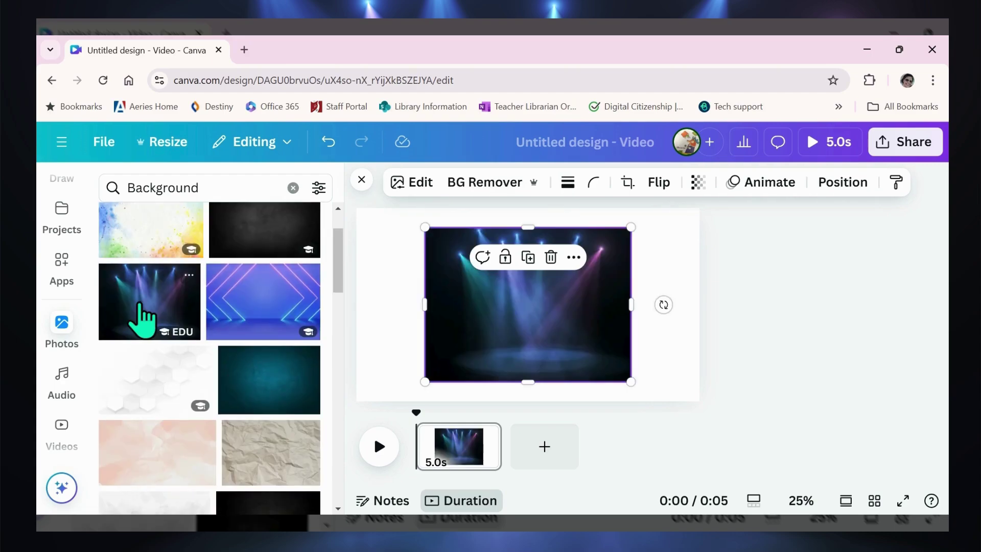
Align the stage photo with the page's upper-left corner and enlarge it to cover the whole page.
left_click_drag(472, 319, 397, 287)
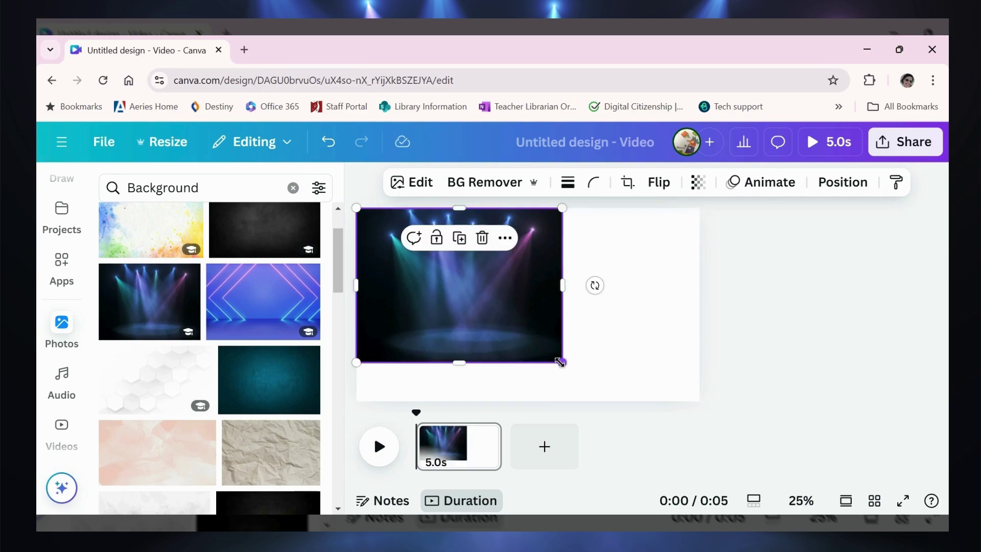
left_click_drag(562, 362, 605, 420)
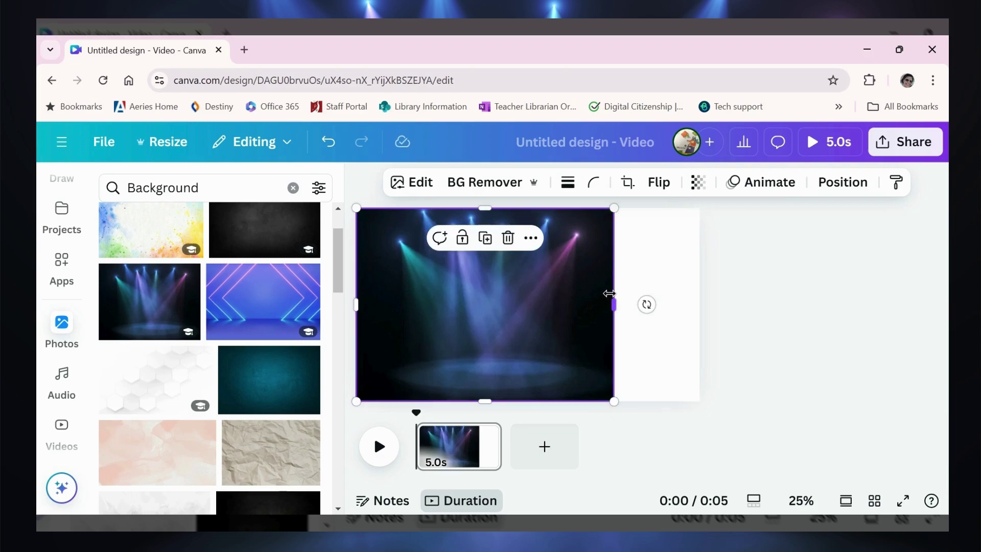
left_click_drag(615, 306, 701, 302)
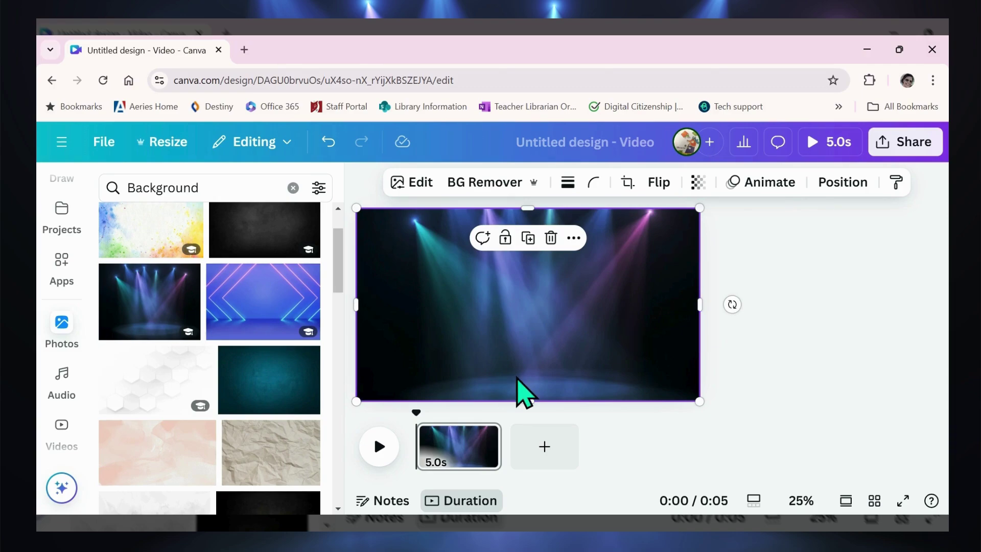
Shift the stage photo slightly downward within its 16:9 crop frame and apply the crop.
double_click(527, 309)
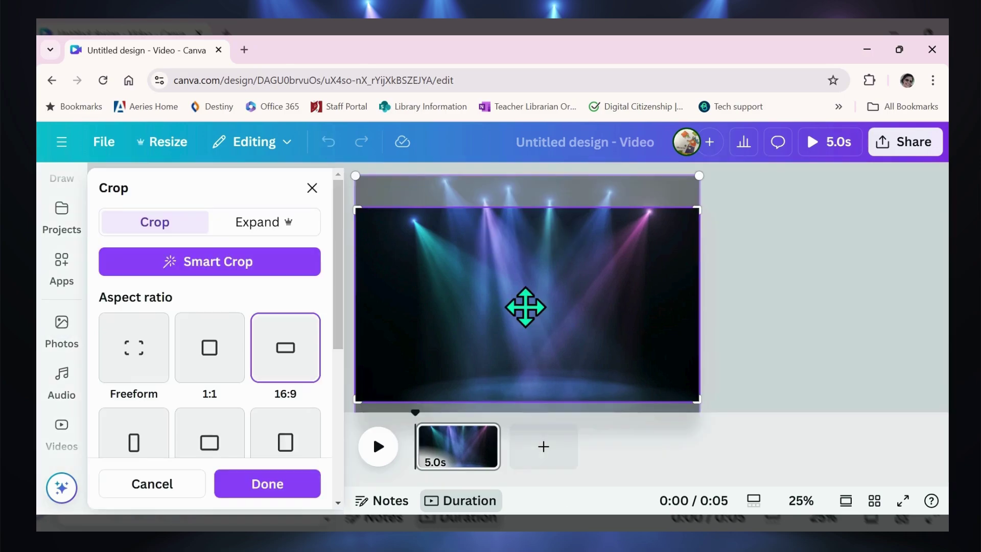
left_click_drag(526, 307, 527, 323)
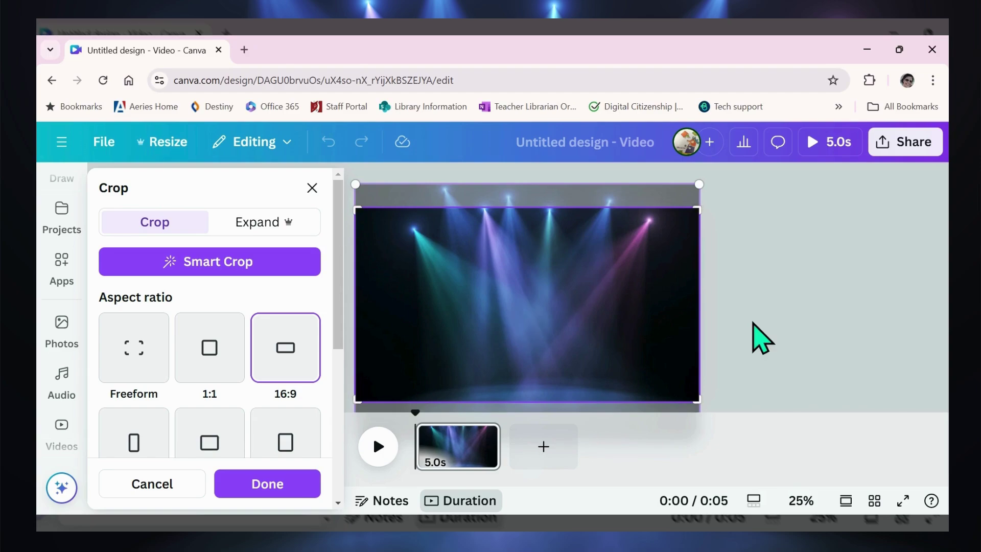
left_click(761, 339)
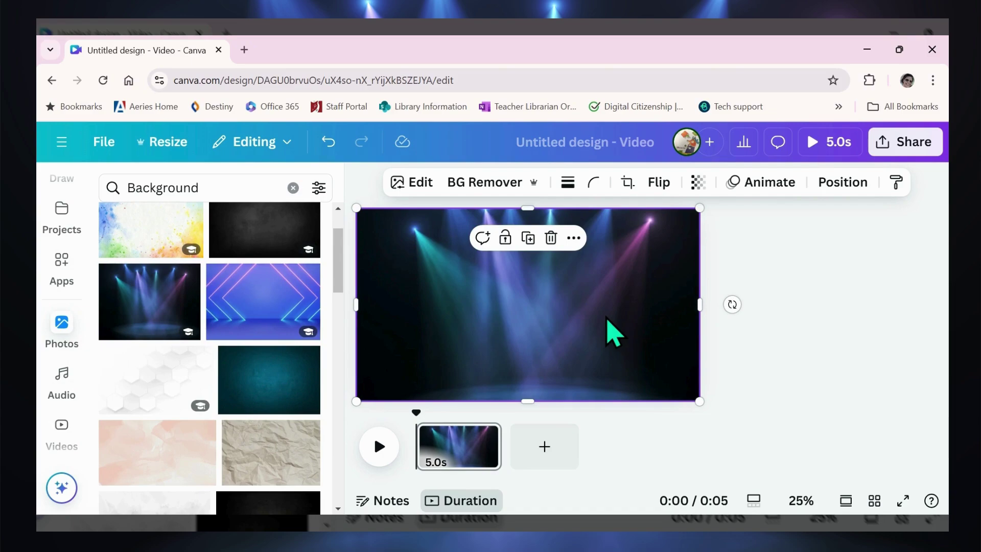
Send the stage photo to the back behind the book cover and lock it in place.
right_click(608, 321)
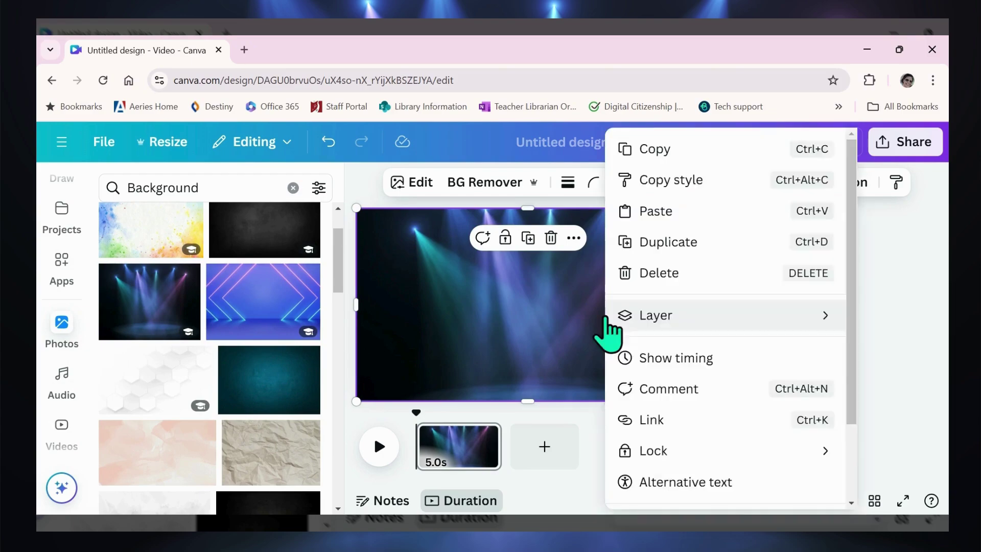
mouse_move(605, 314)
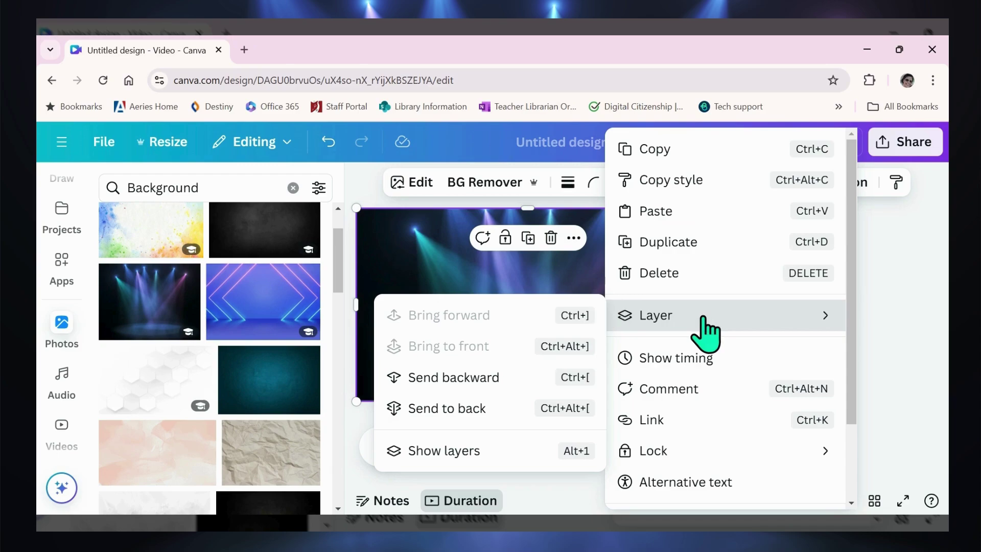
left_click(468, 407)
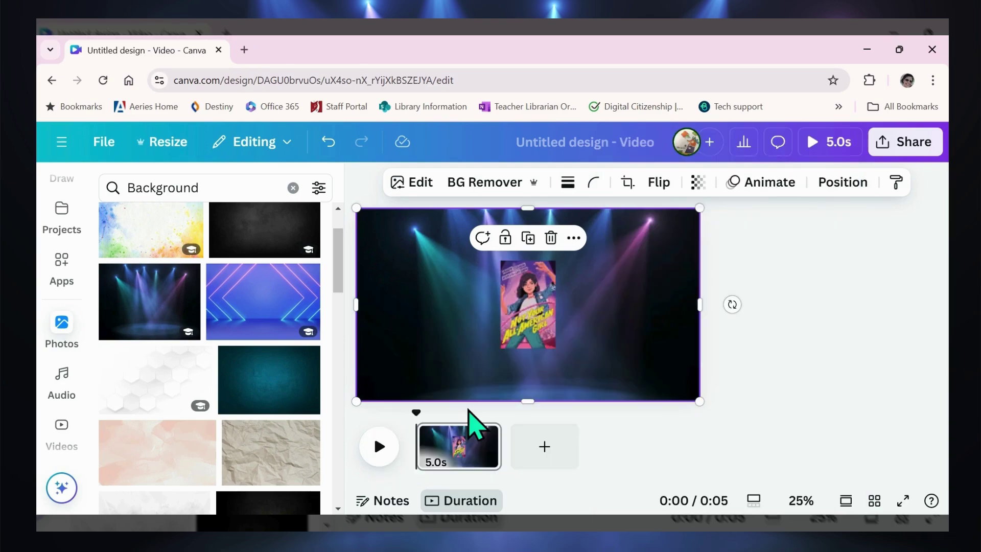
left_click(505, 240)
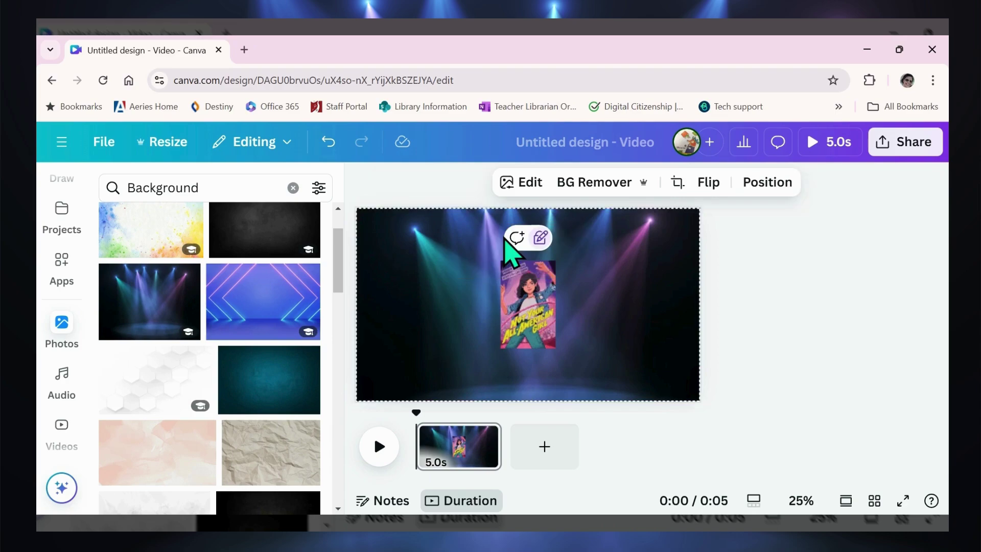
Enlarge the book cover and centre it on the stage background.
left_click_drag(525, 278, 477, 260)
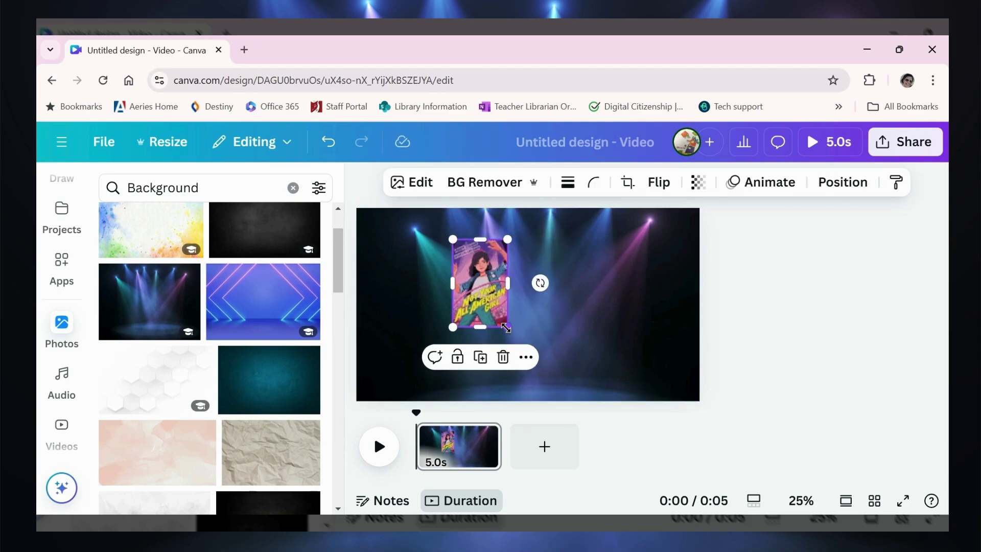
left_click_drag(507, 328, 547, 366)
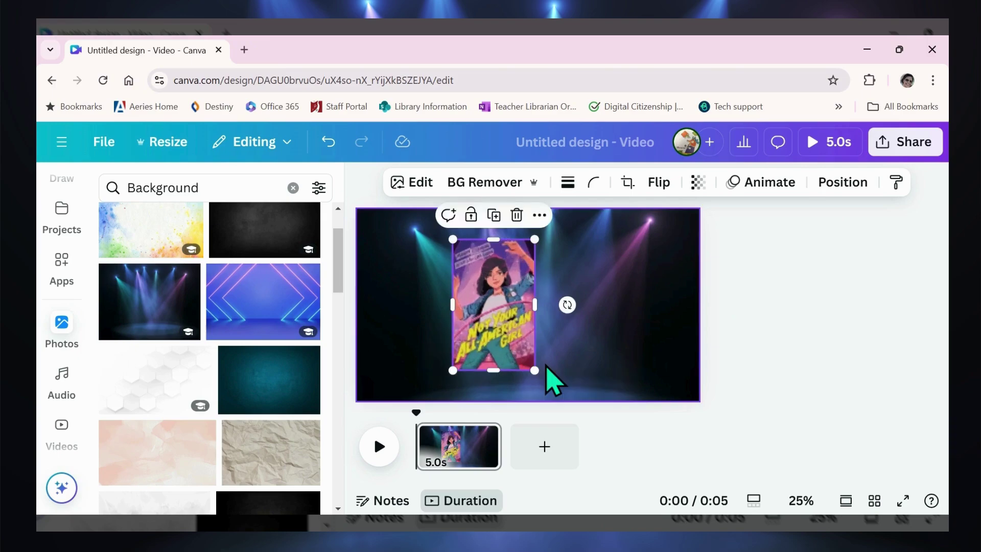
left_click_drag(499, 307, 535, 308)
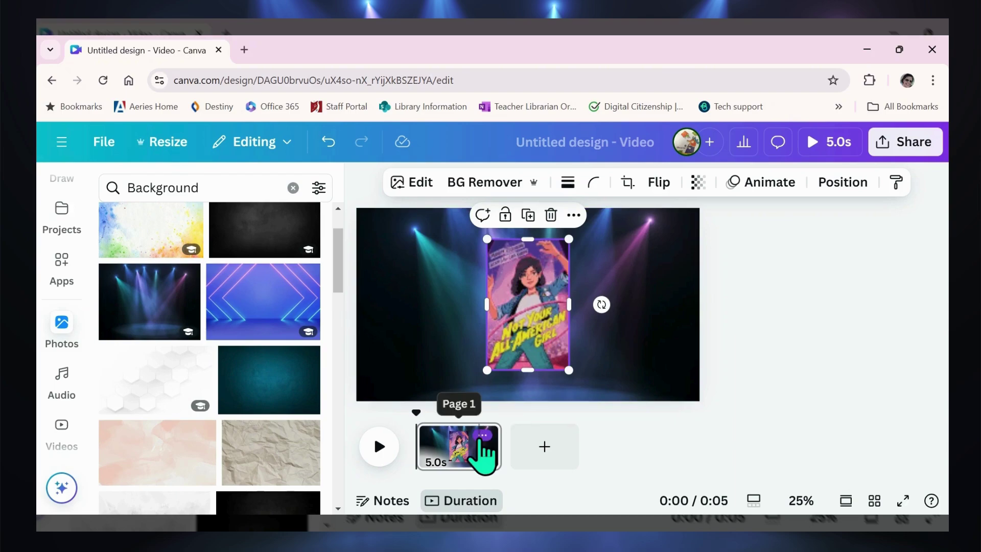
Duplicate the finished page and select the book cover on the copy.
left_click(482, 436)
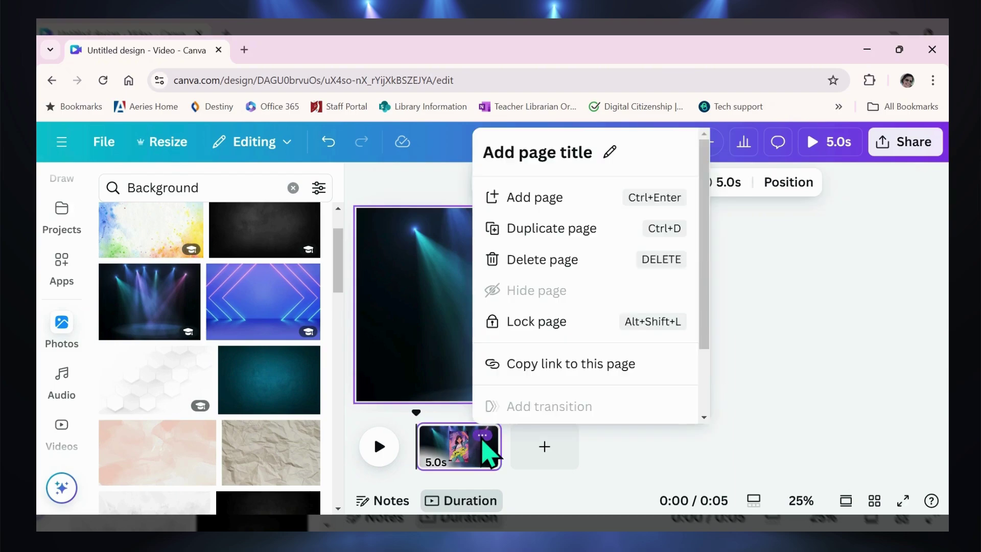
left_click(571, 234)
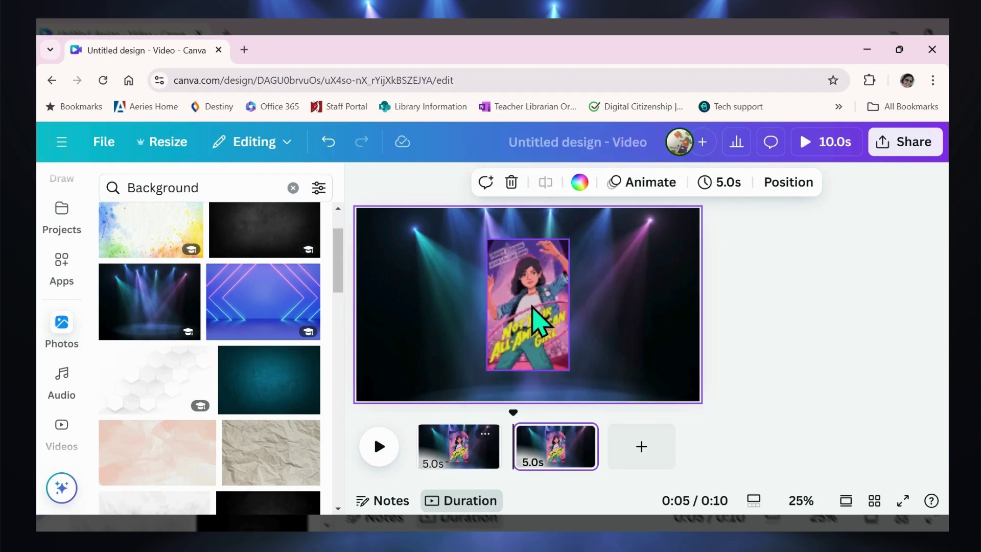
left_click(557, 317)
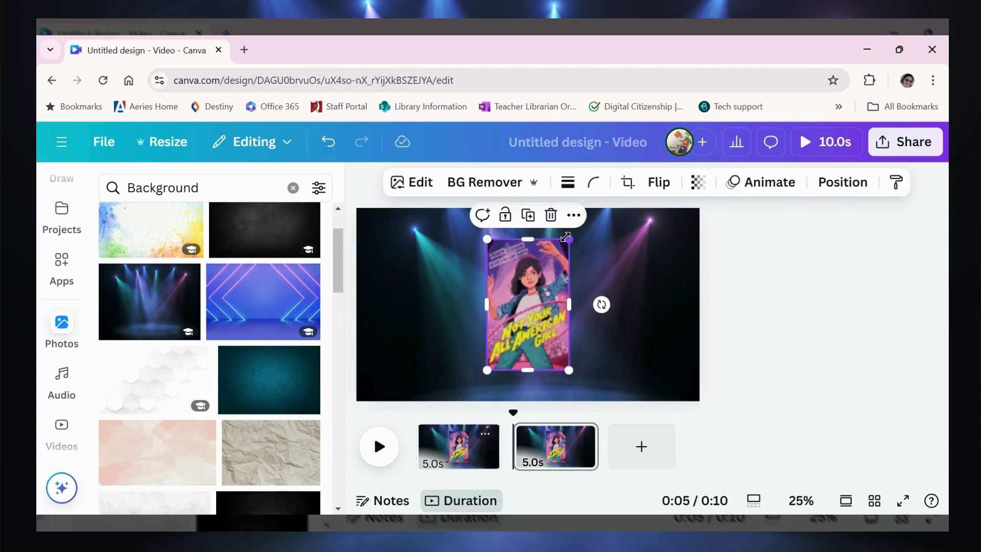
Shrink the book cover on the second page, place it in the stage's lower-left corner and lock its position.
left_click_drag(566, 237, 519, 301)
left_click_drag(502, 341, 378, 373)
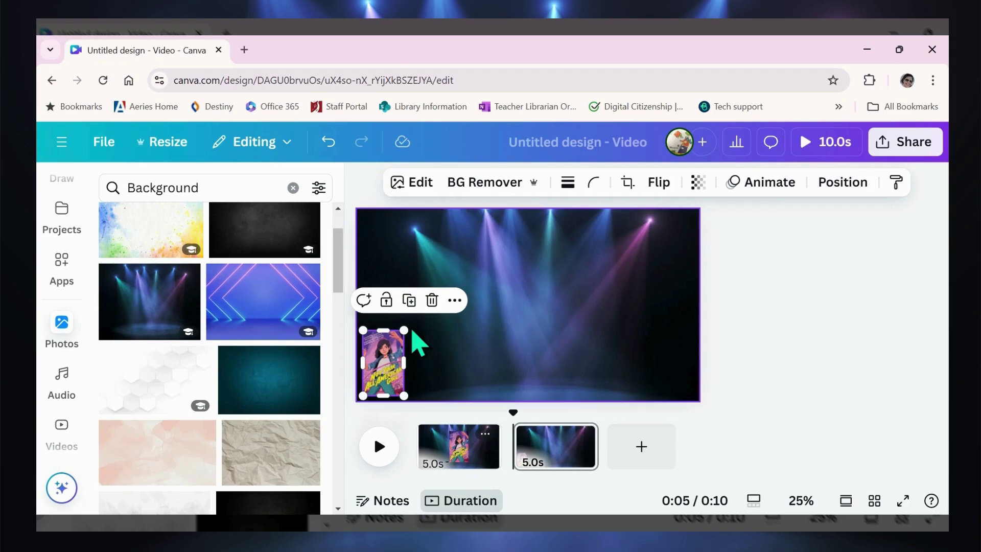
left_click_drag(406, 325, 398, 334)
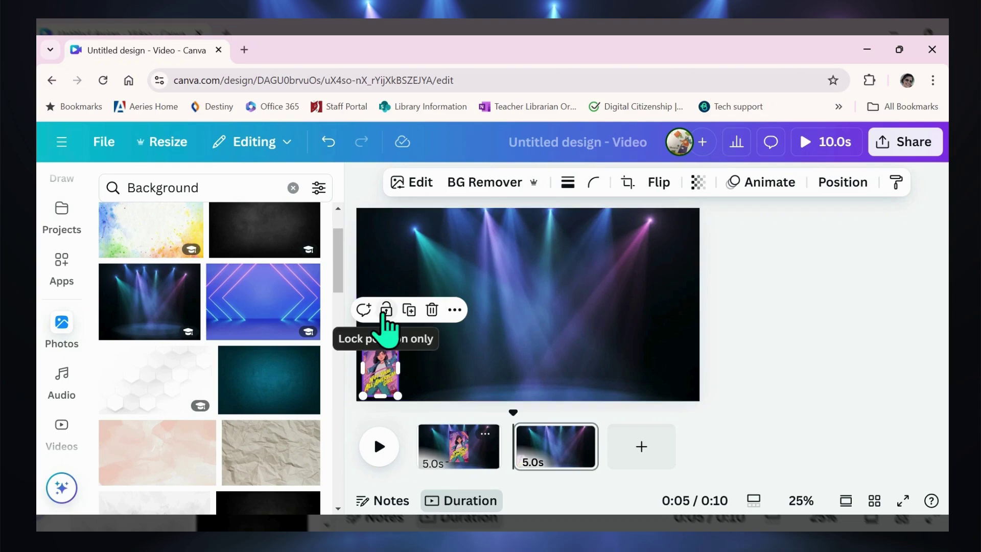
left_click(386, 309)
left_click(441, 372)
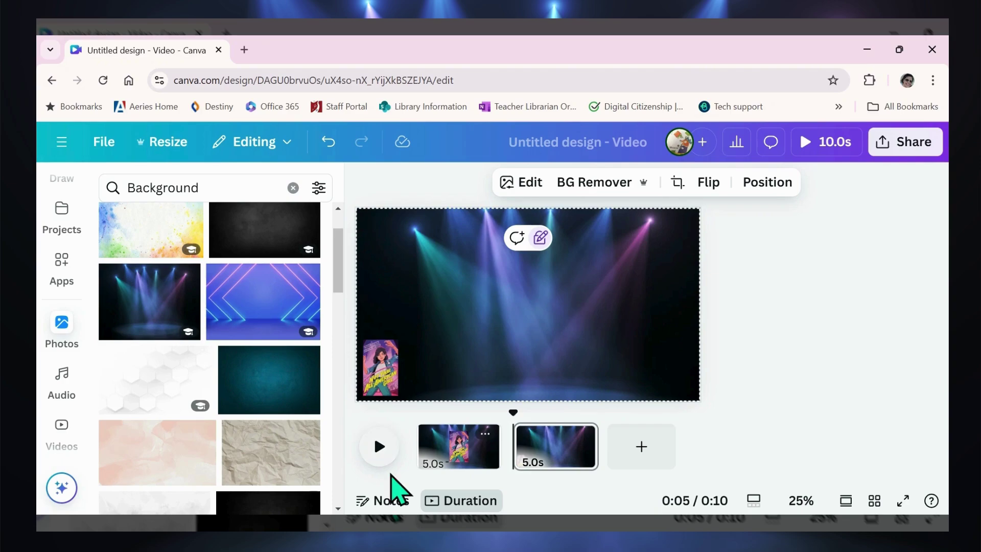
Paste the copied book summary into the notes of page 2 and return to the beginning of the text.
left_click(391, 503)
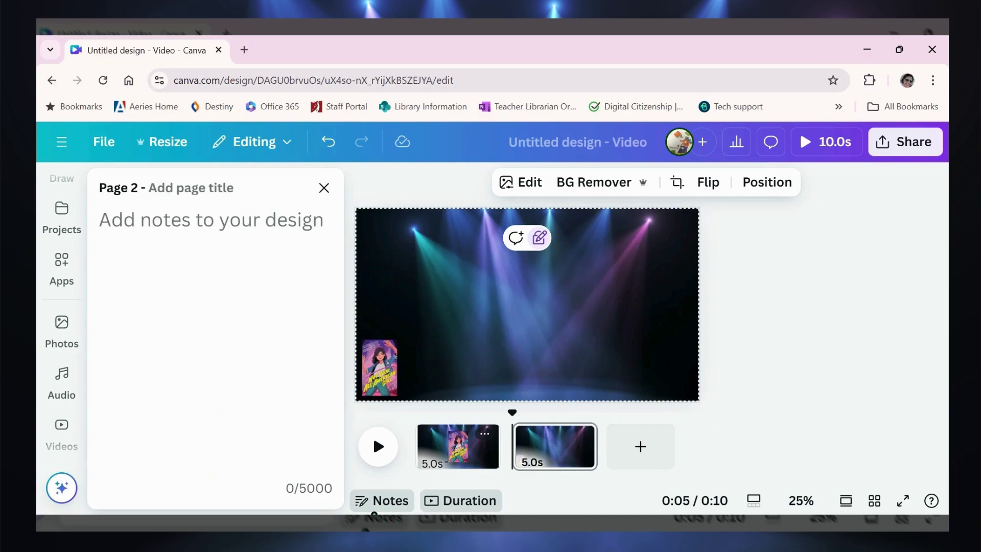
left_click(258, 230)
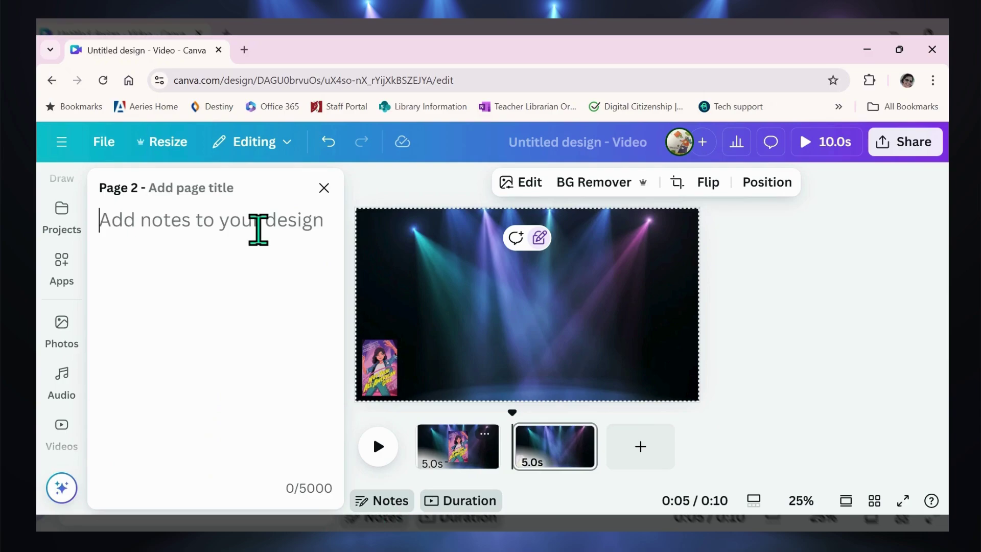
key("ctrl+v")
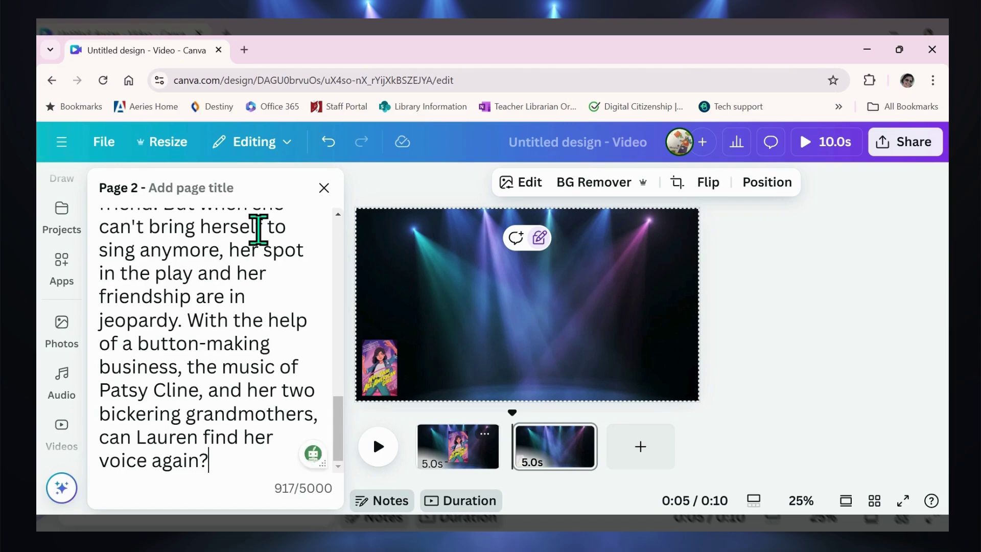
scroll(242, 372, "up", 10)
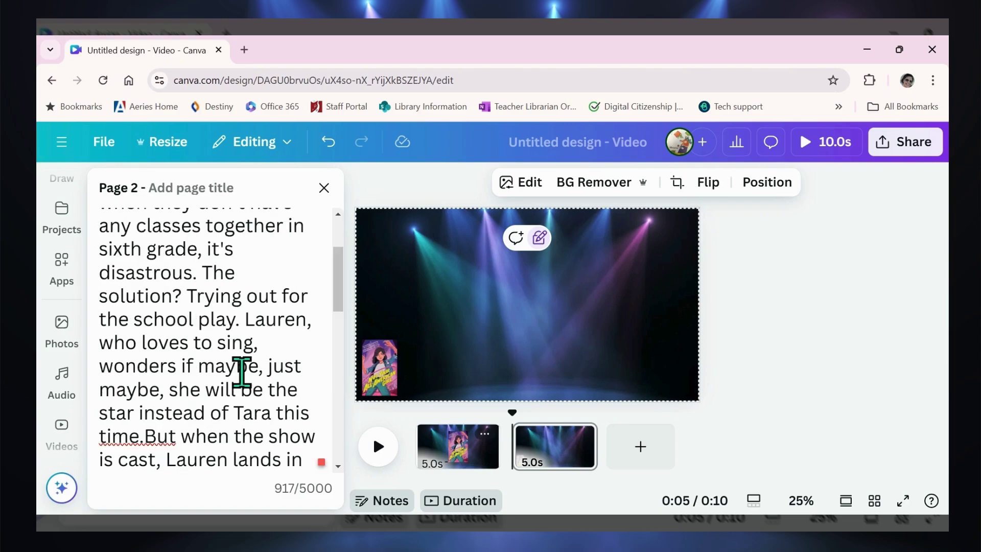
scroll(242, 372, "up", 3)
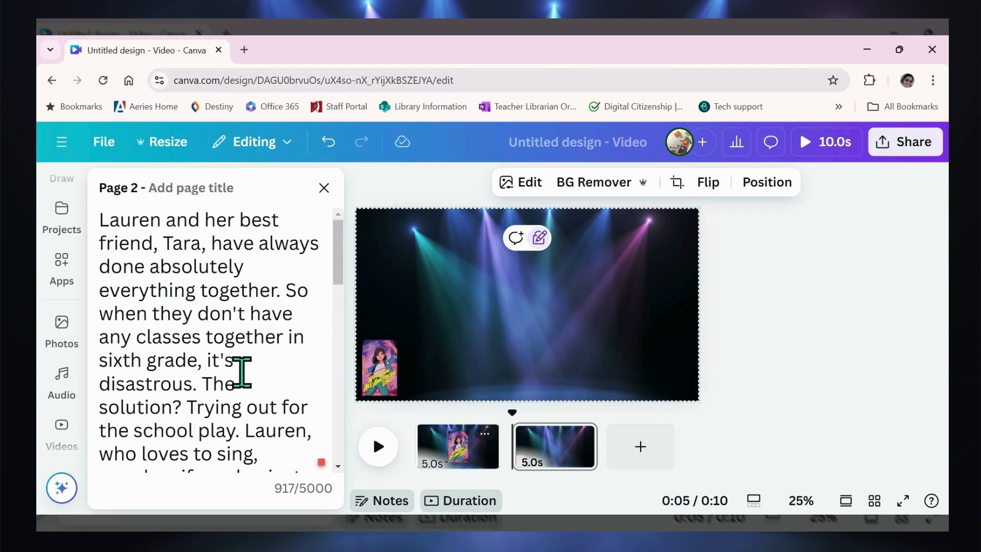
Copy the first sentence of the summary from the page notes and paste it into a new text box on page 2.
left_click_drag(100, 217, 283, 291)
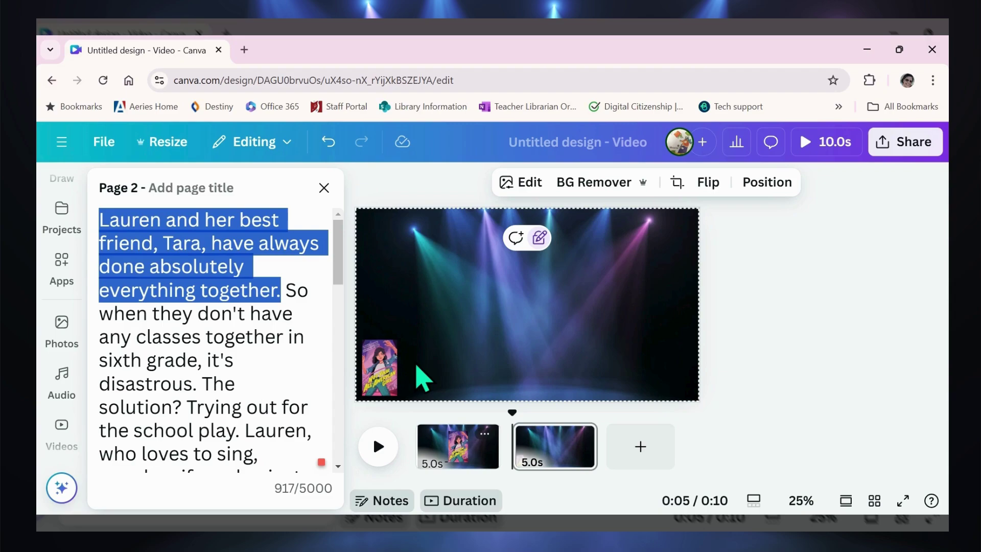
left_click(324, 188)
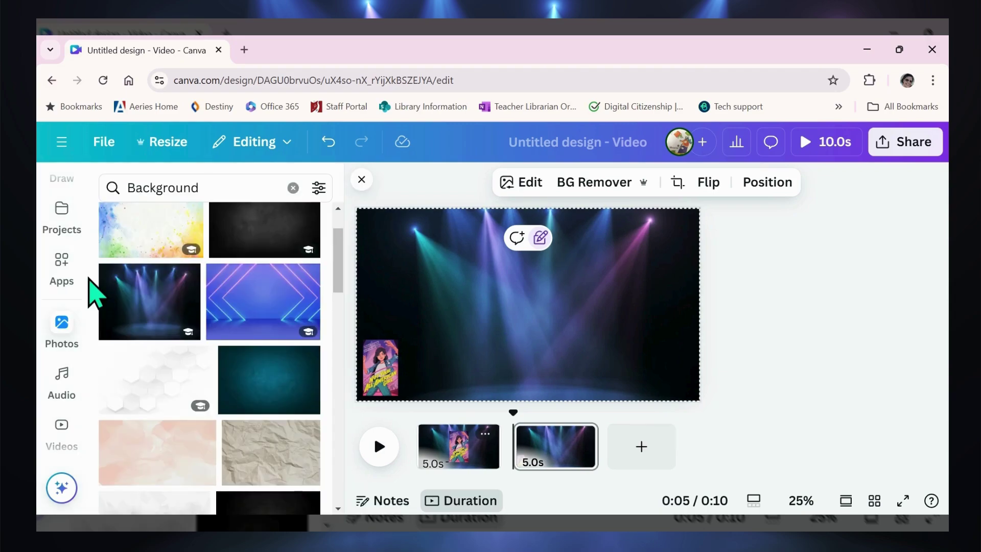
scroll(66, 302, "up", 3)
scroll(63, 256, "up", 1)
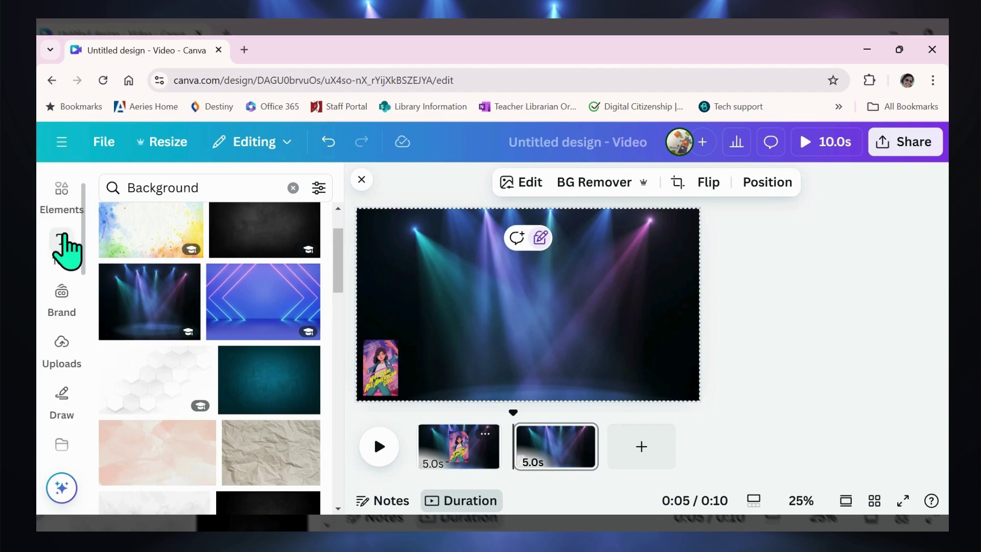
left_click(62, 243)
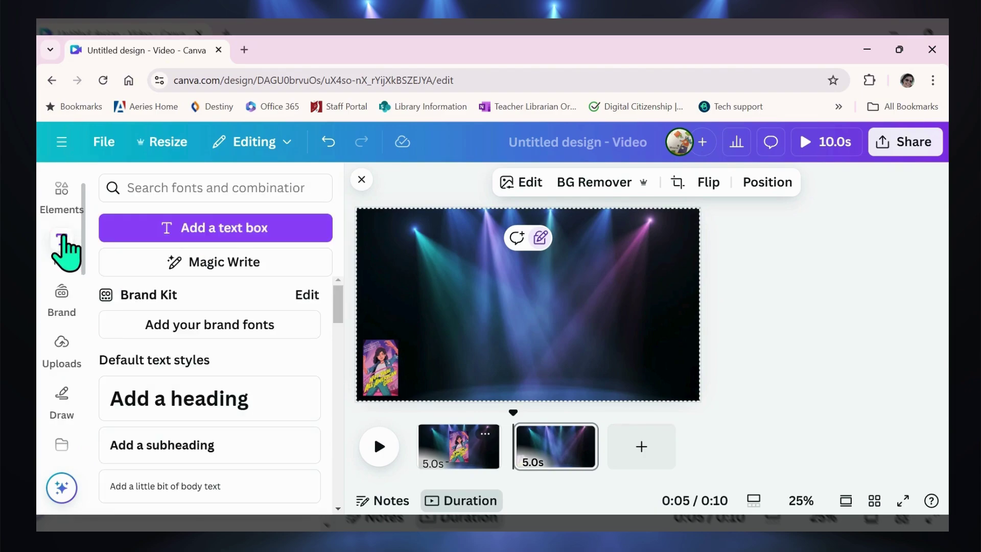
left_click(226, 232)
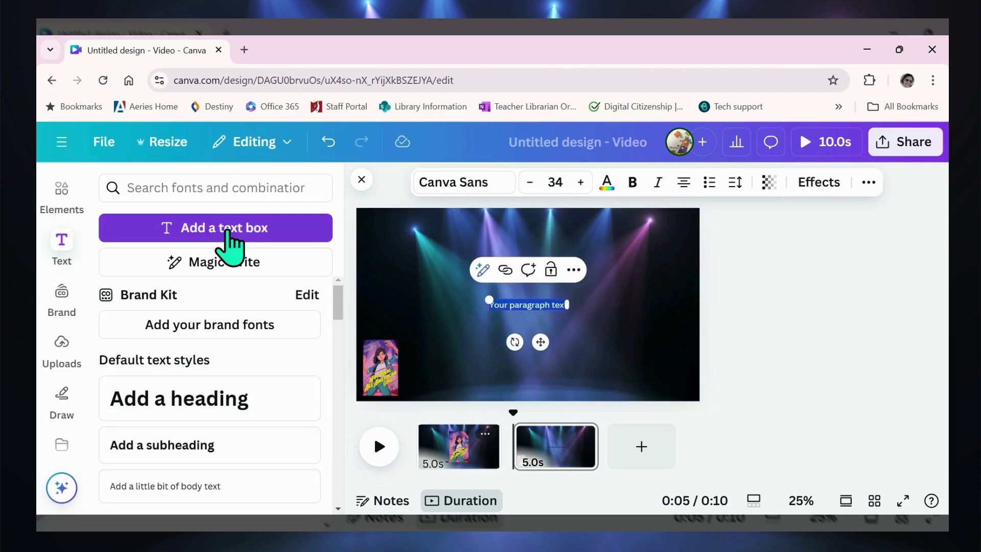
key("ctrl+v")
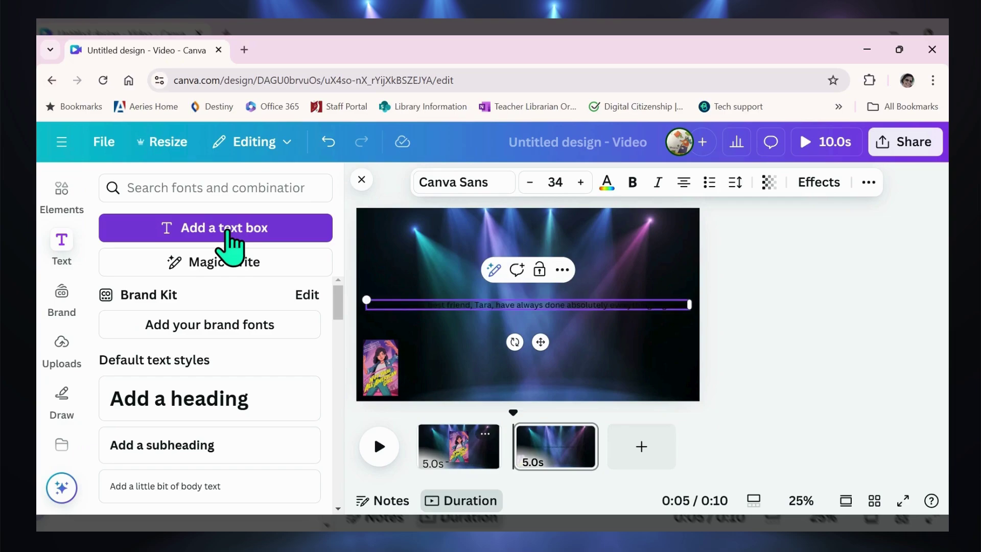
Format the pasted sentence in bold white text.
left_click(612, 356)
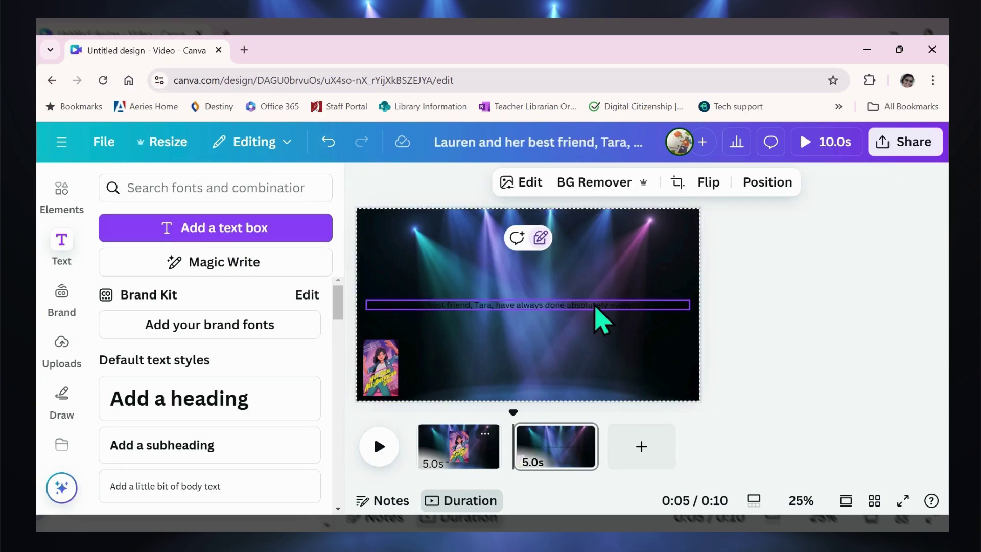
left_click(595, 308)
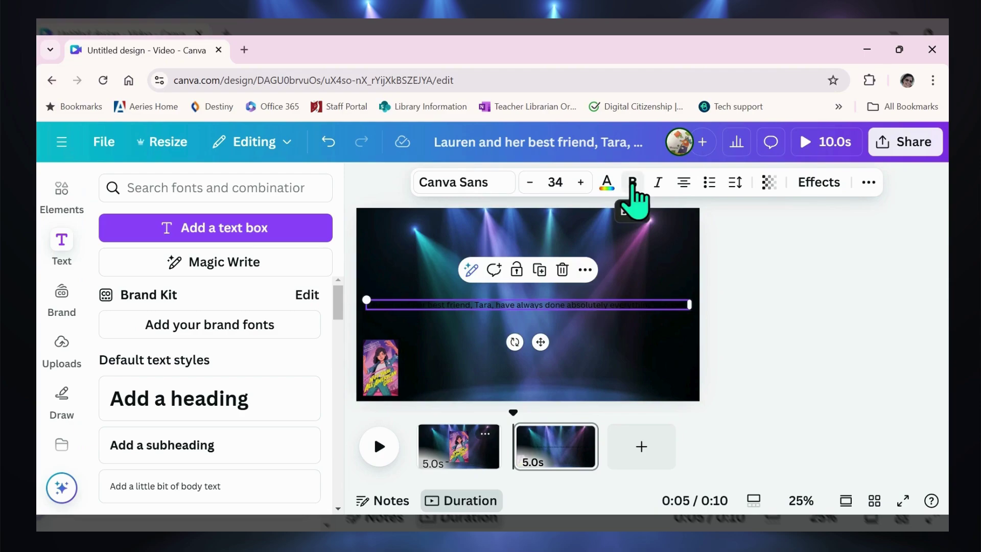
left_click(606, 185)
left_click(190, 297)
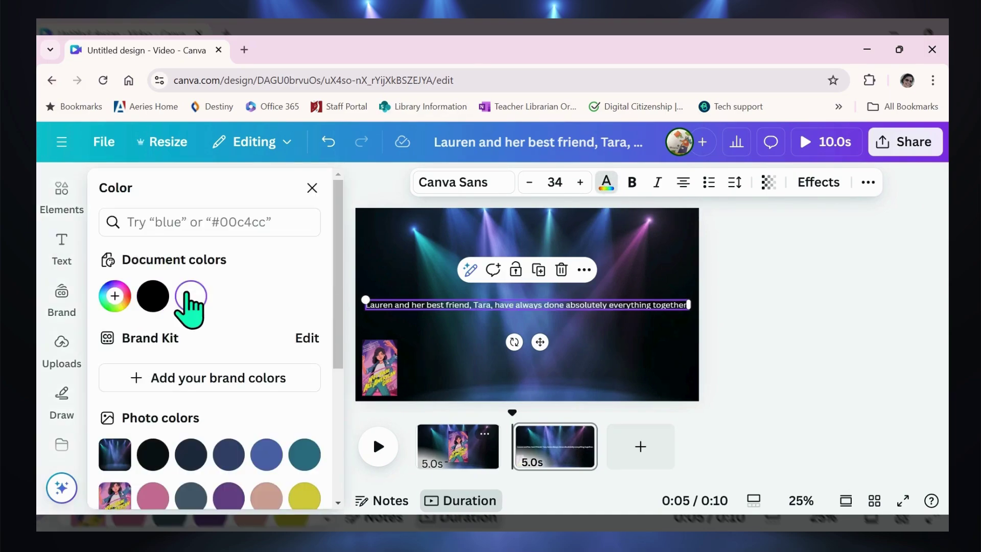
left_click(633, 185)
left_click(632, 183)
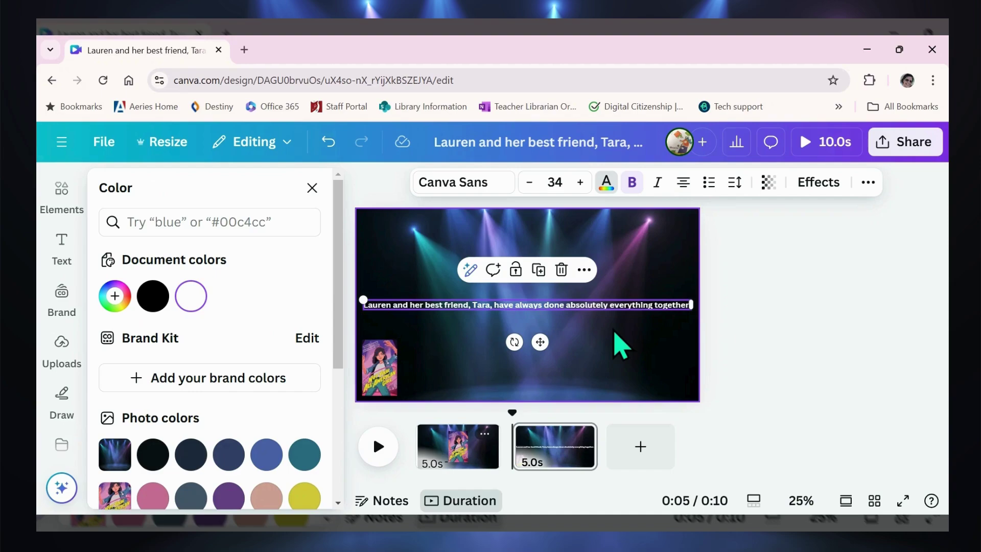
Apply the Outline text effect to the white sentence.
left_click(818, 182)
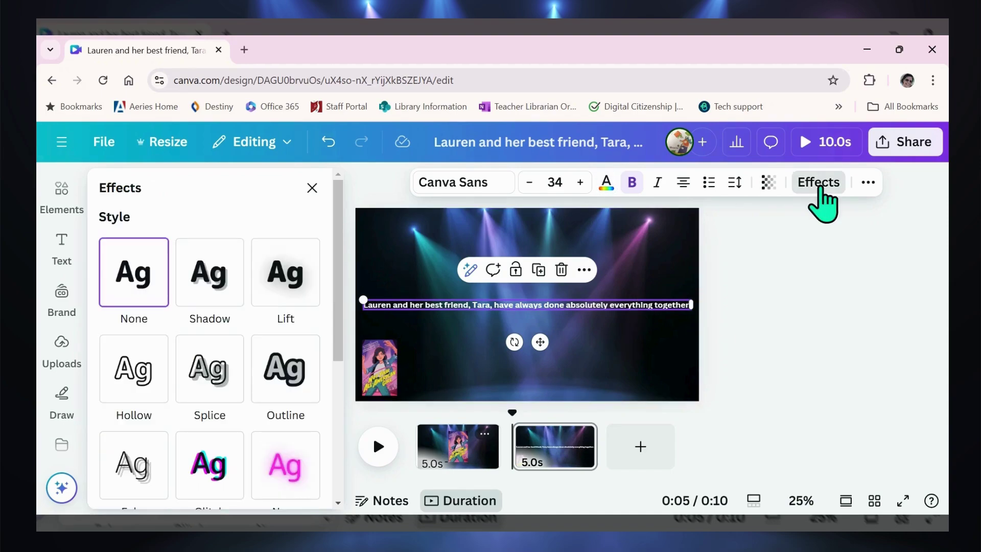
scroll(194, 345, "down", 2)
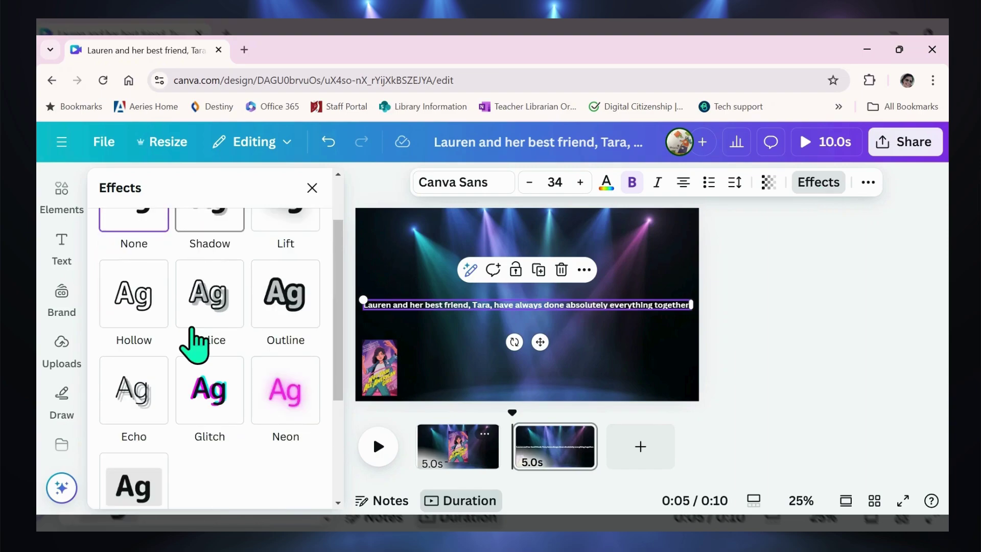
scroll(194, 347, "down", 1)
scroll(195, 347, "up", 2)
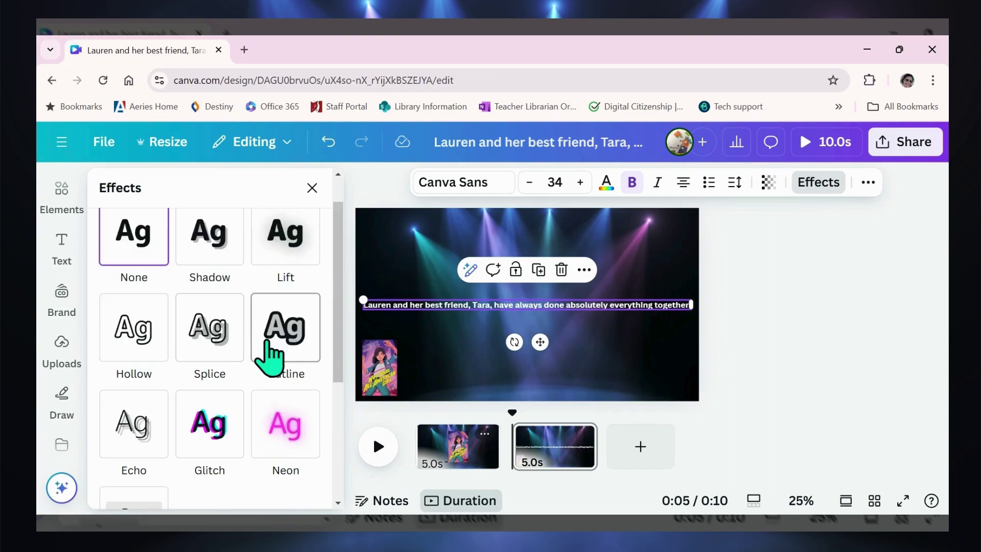
left_click(281, 352)
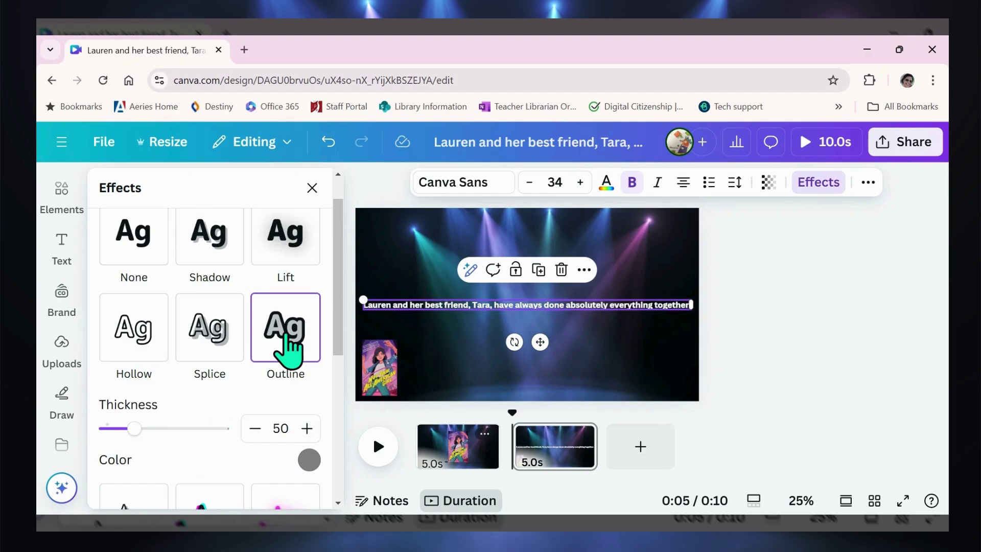
scroll(240, 391, "down", 2)
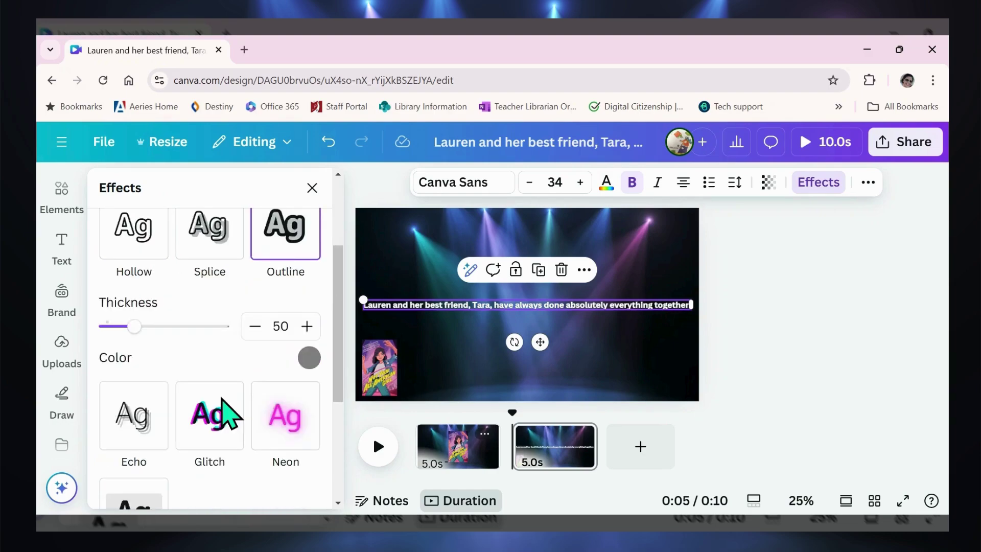
Colour the sentence's outline pink from the default solid colours and increase its thickness to 97.
left_click(309, 356)
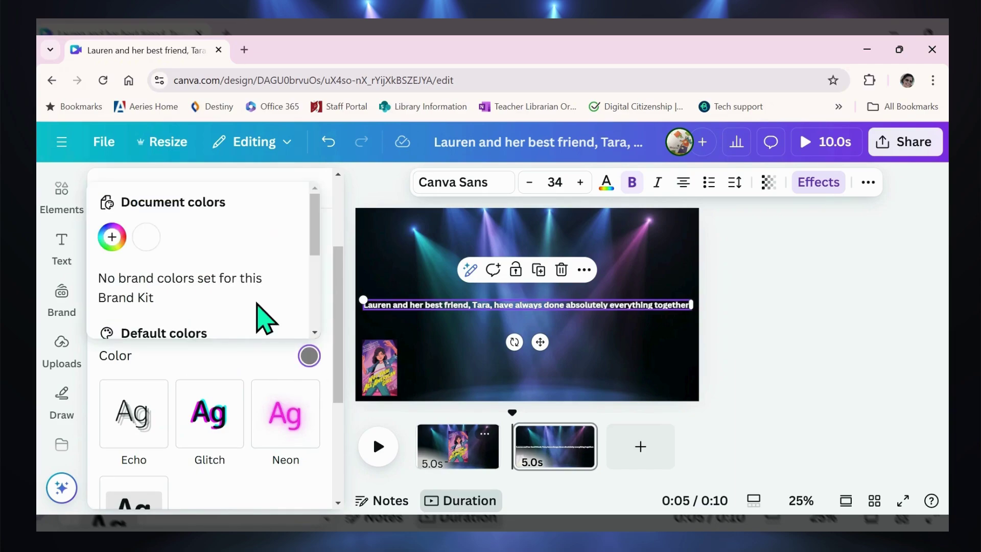
scroll(264, 319, "down", 2)
scroll(266, 320, "down", 2)
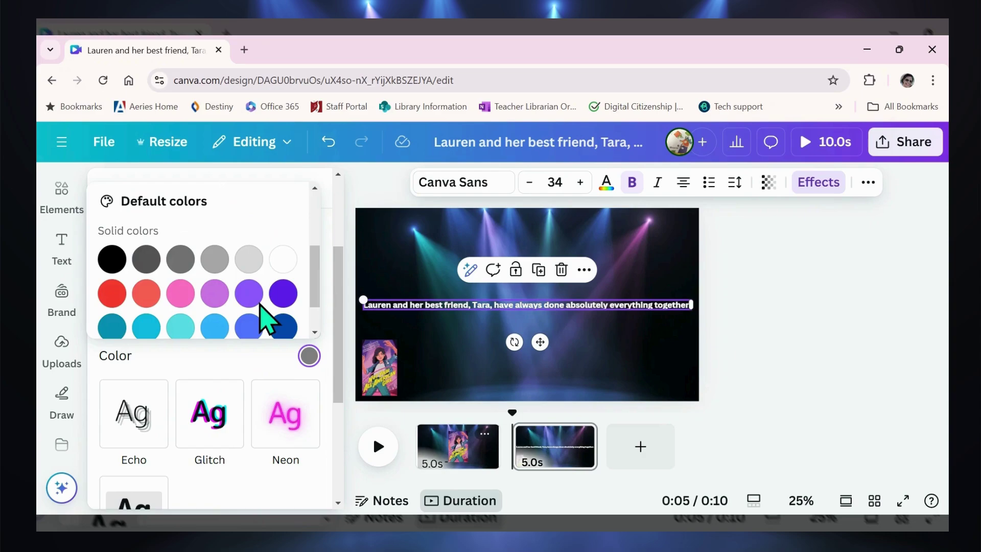
scroll(263, 320, "down", 1)
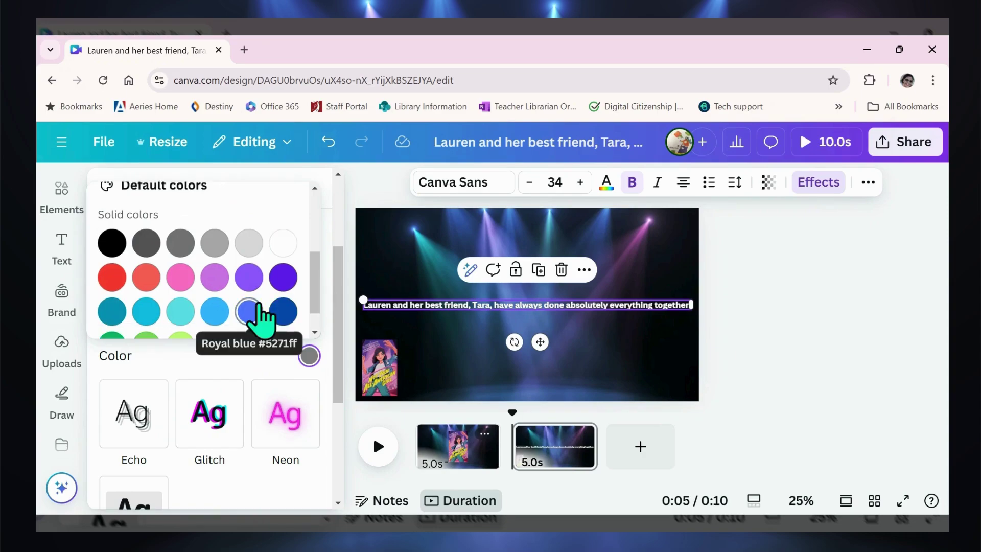
left_click(181, 279)
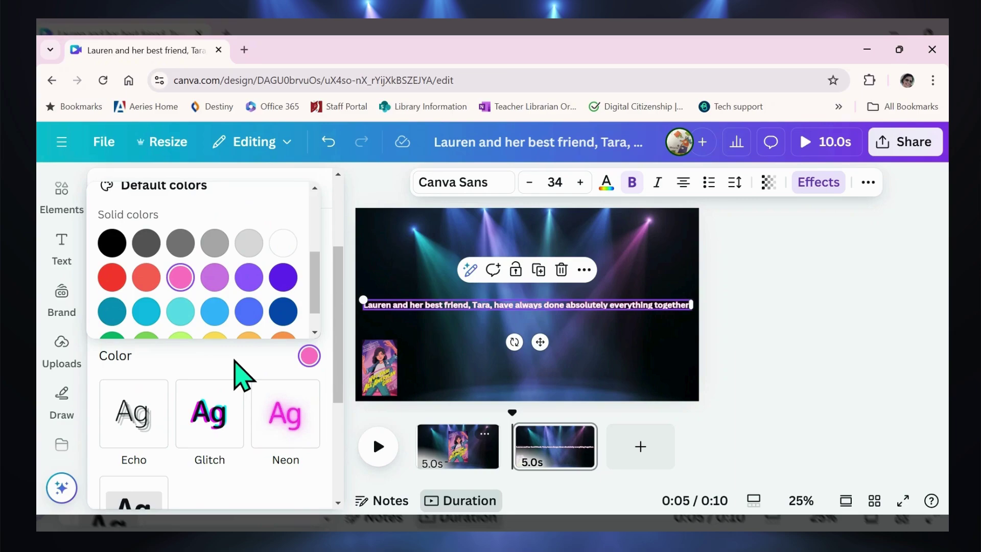
scroll(249, 288, "up", 2)
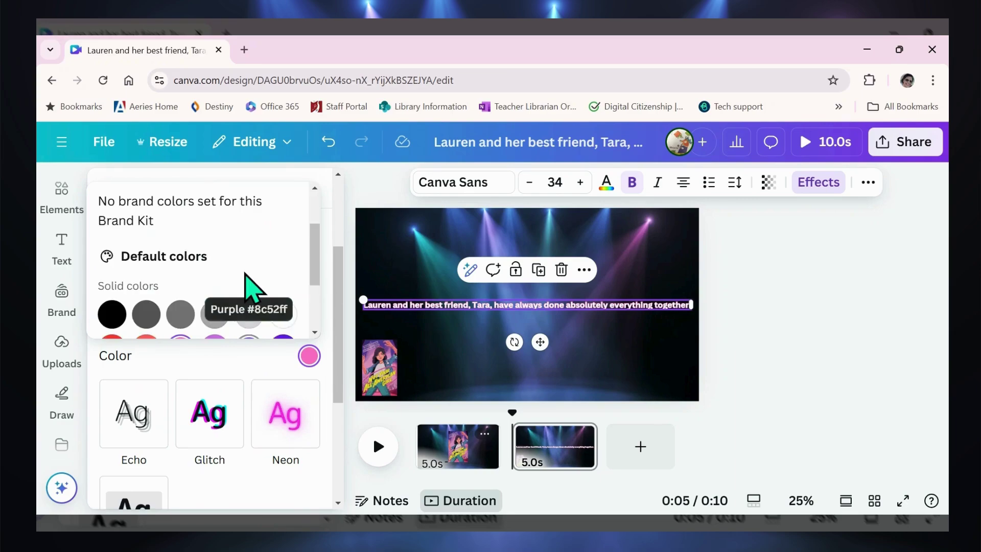
left_click(259, 358)
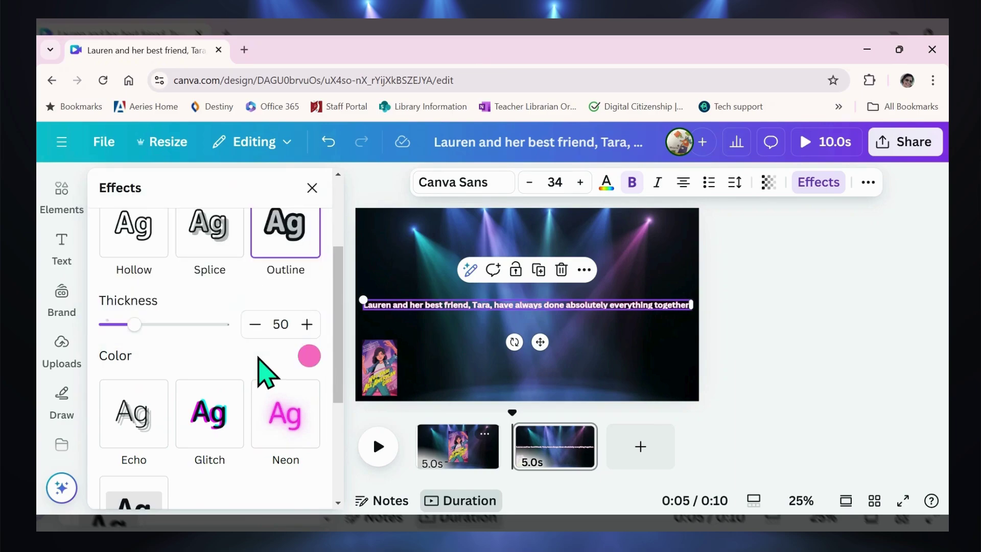
left_click_drag(135, 325, 162, 325)
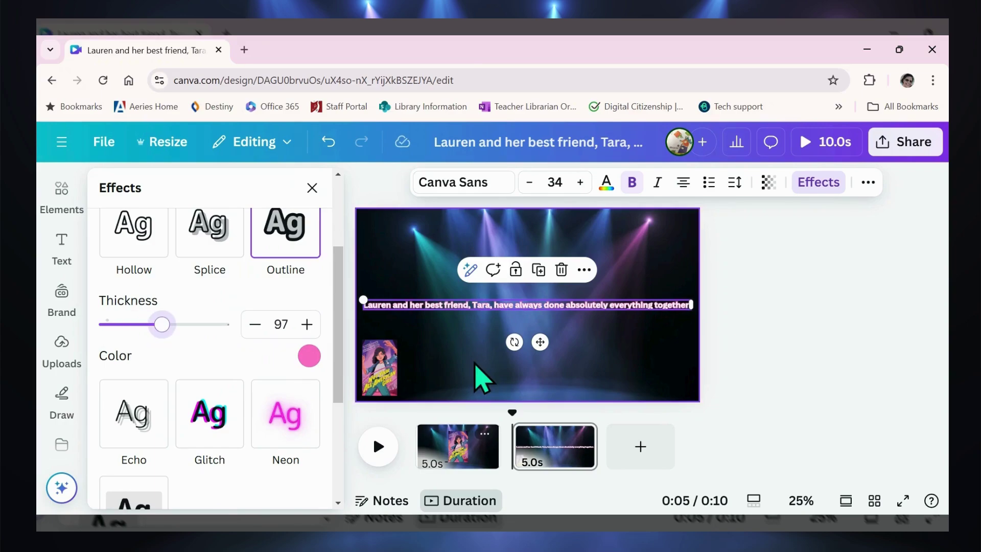
Narrow and slightly enlarge the text box so the sentence wraps onto four lines in the page's left half, above the book cover.
left_click_drag(694, 305, 443, 274)
left_click_drag(499, 292, 525, 331)
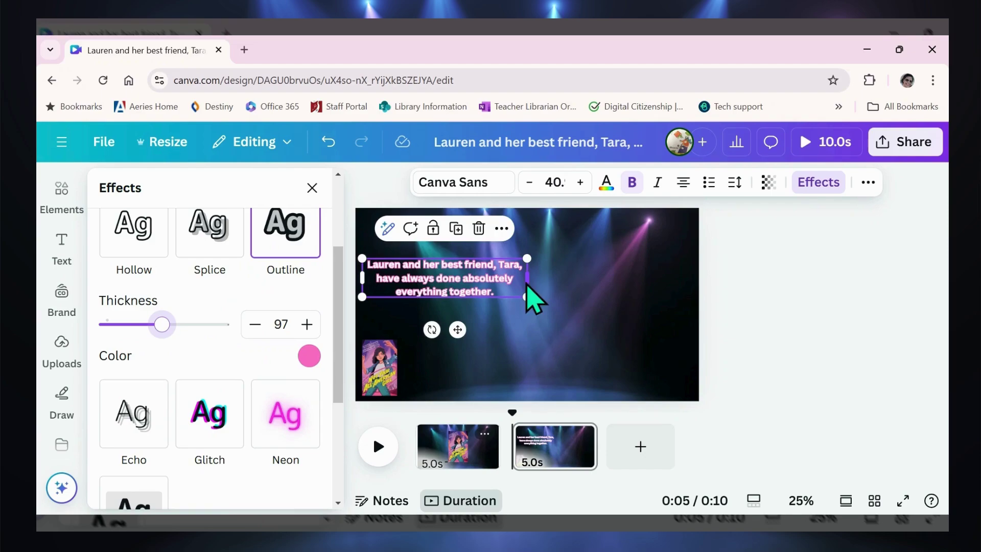
left_click_drag(526, 284, 505, 265)
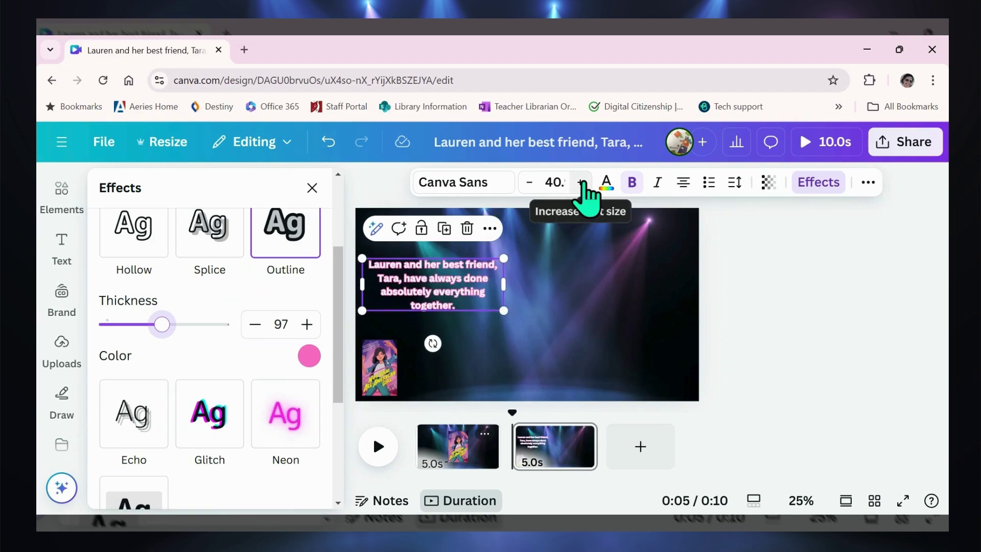
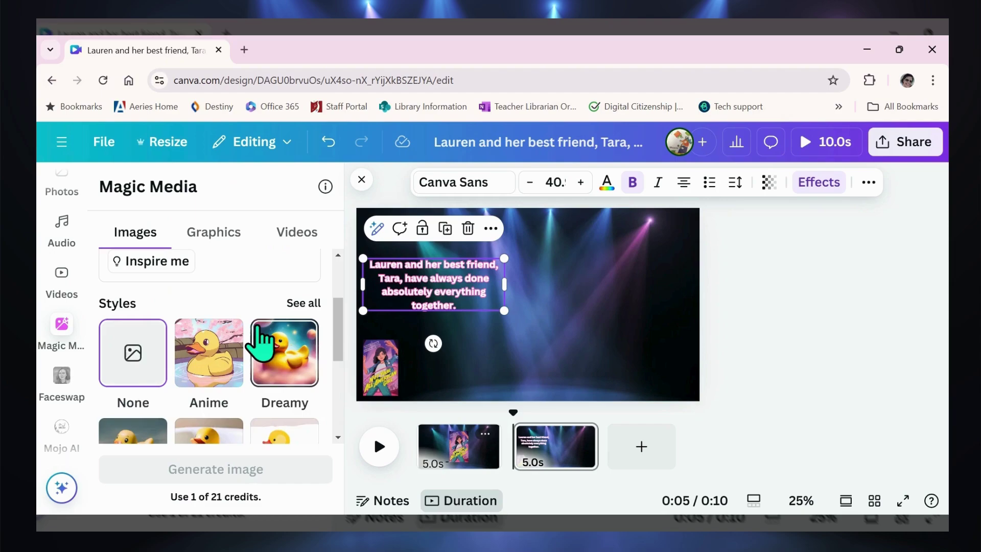
Choose the Anime style and begin the image description with the main character as a 12 year-old half Jewish and half Chinese girl.
left_click(213, 361)
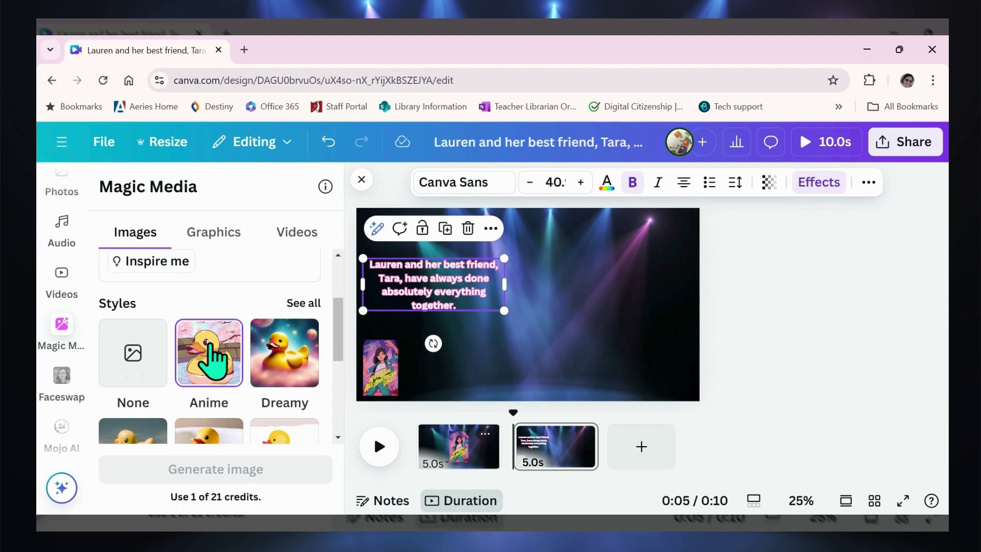
scroll(304, 370, "up", 2)
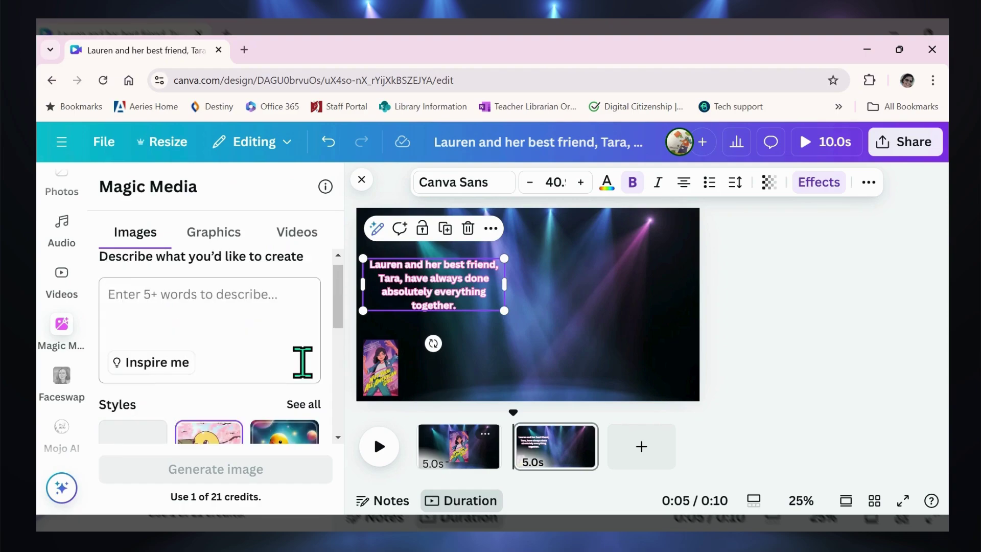
left_click(217, 294)
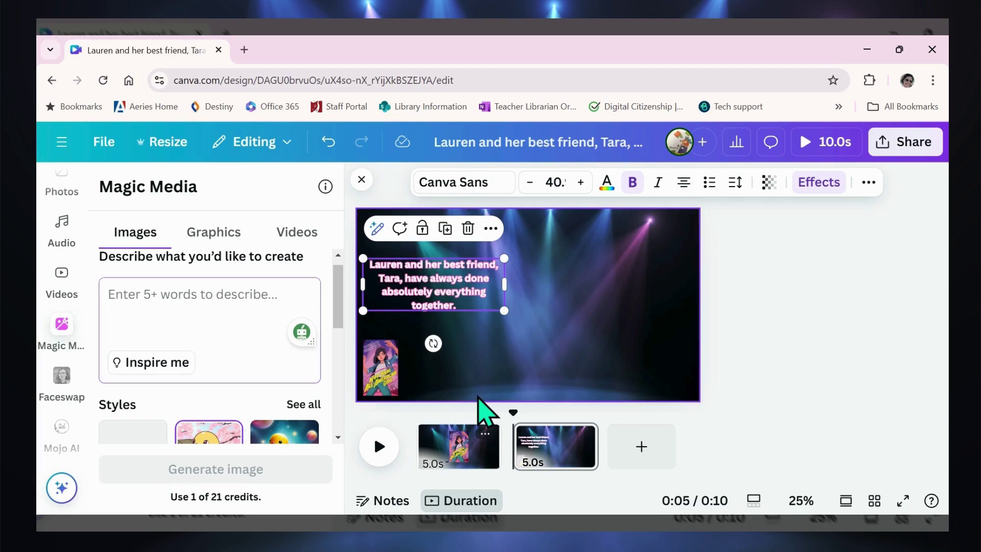
type("L")
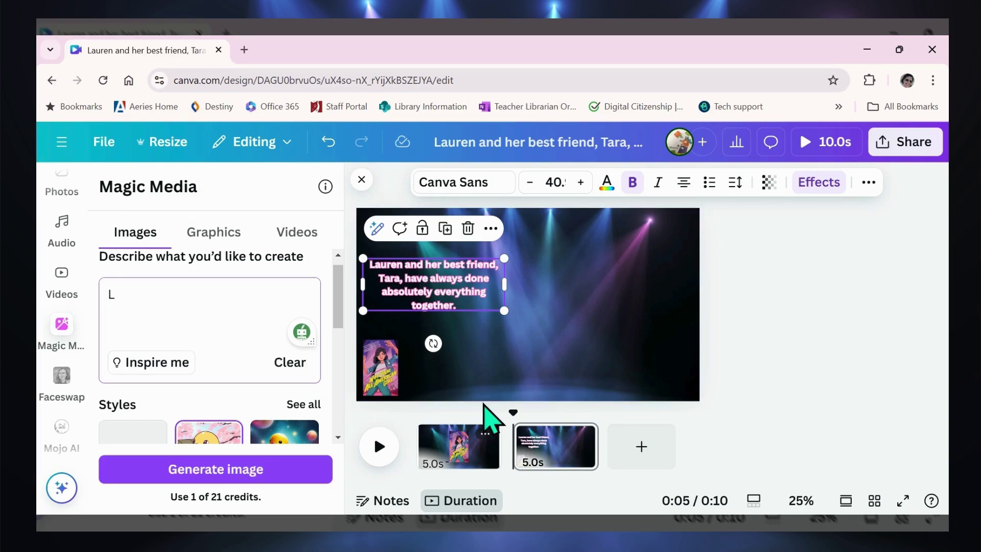
type("auren is a 12 year")
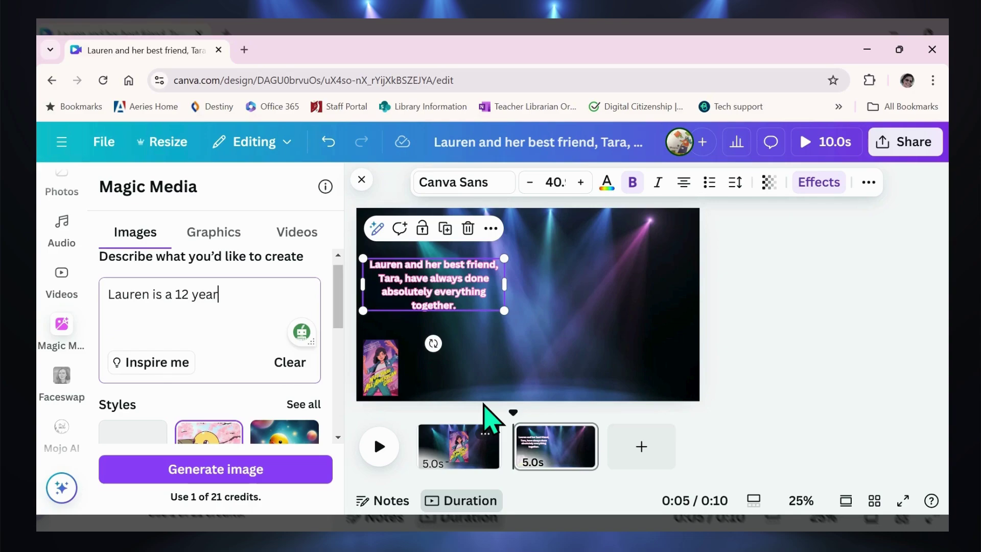
type("-old half ")
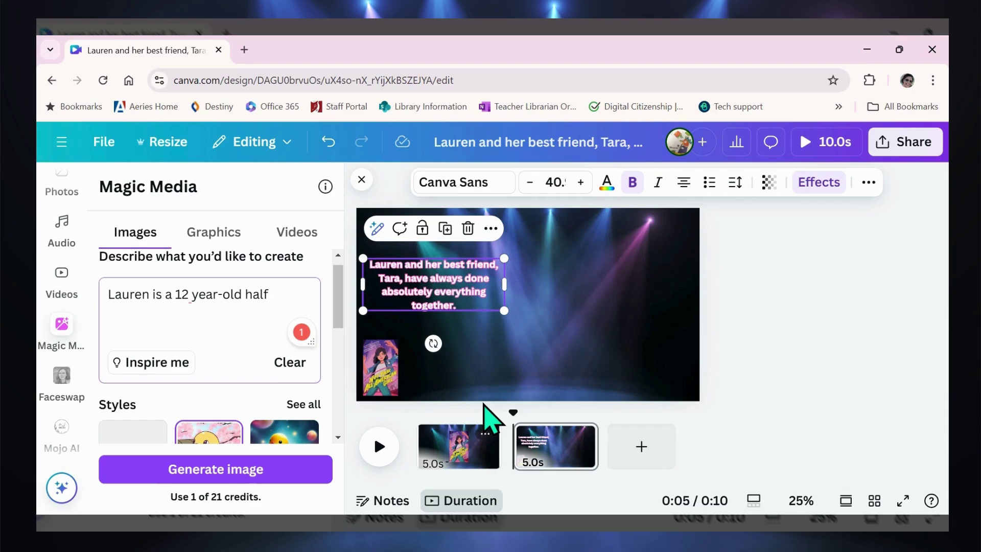
type("Jewish and half")
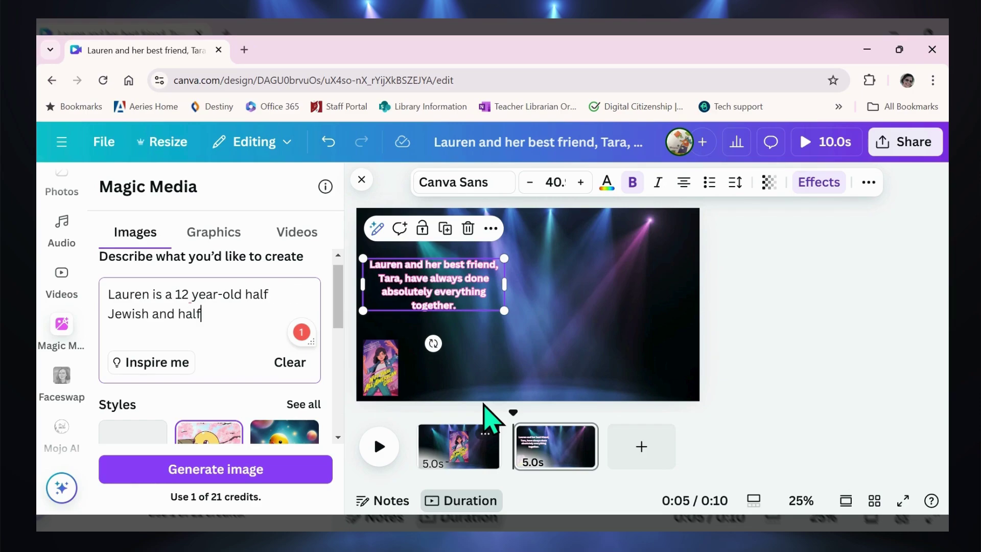
type(" Chinese")
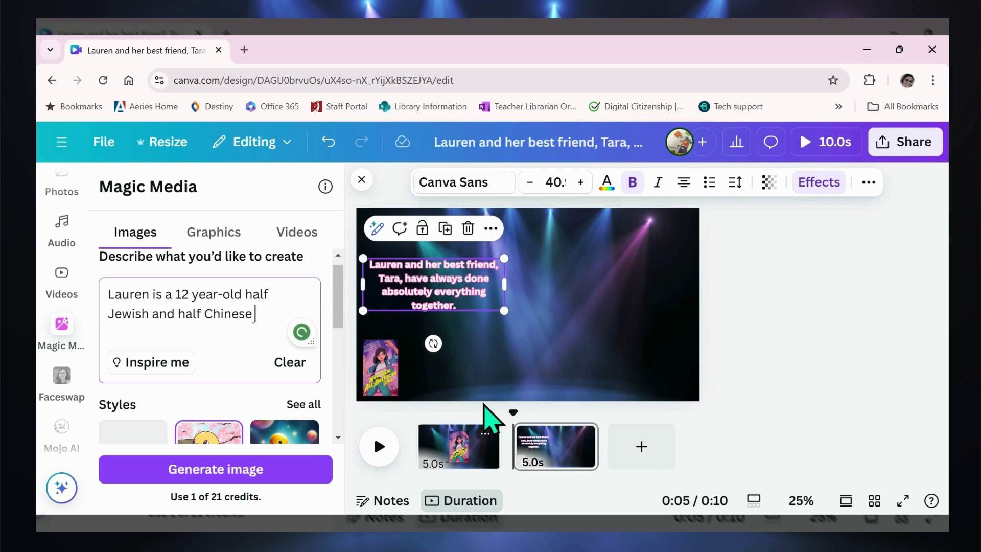
type(" girl wit")
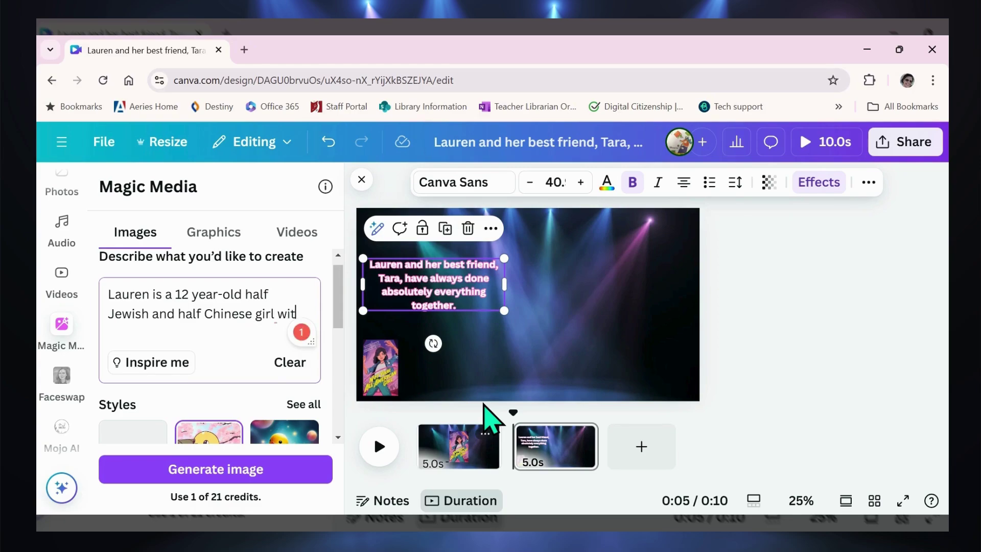
Continue the description with medium length dark brown hair and "who dresses kind of like a rock star.".
type("h medu")
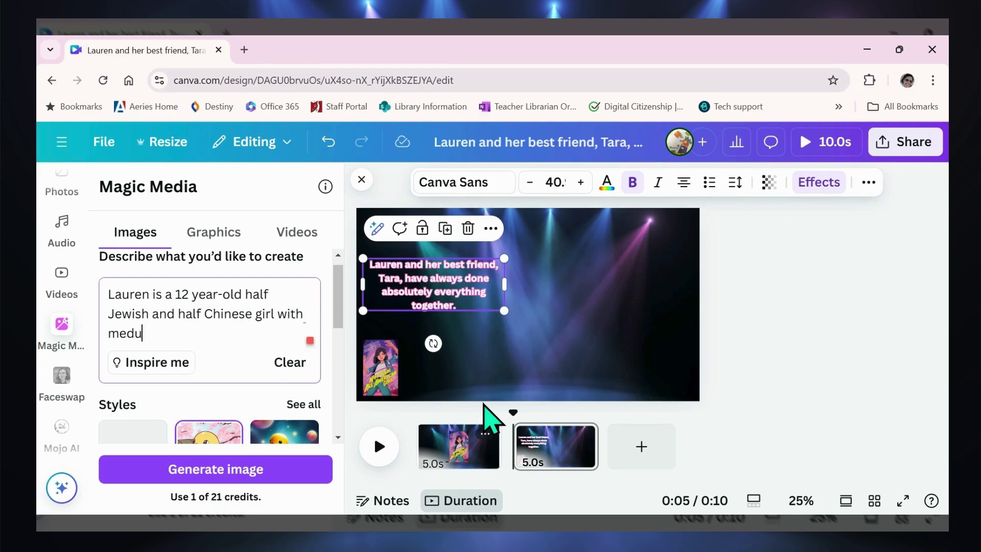
key("BackSpace")
type("ium length dark br")
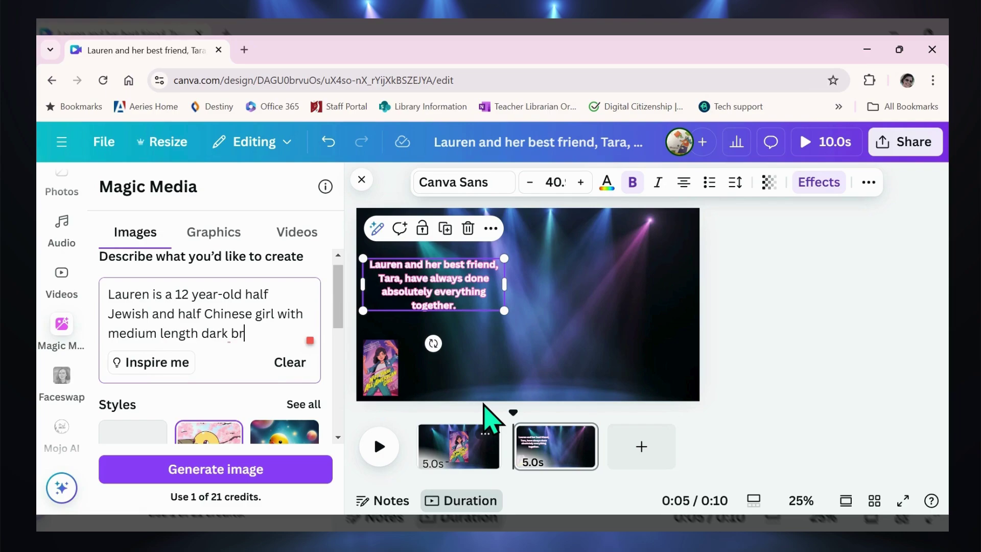
type("own ha")
type("ir ")
type("who ")
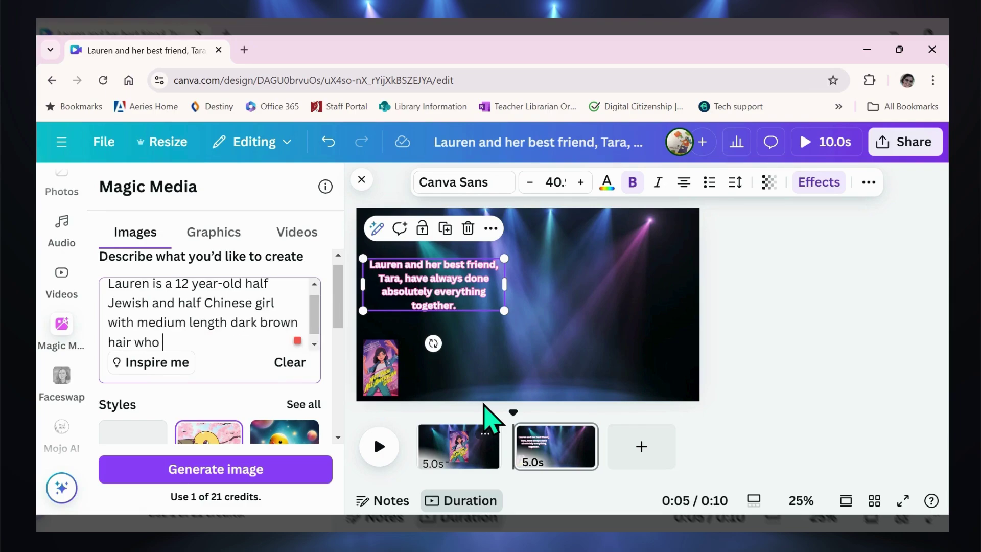
type("dresses")
type("kind")
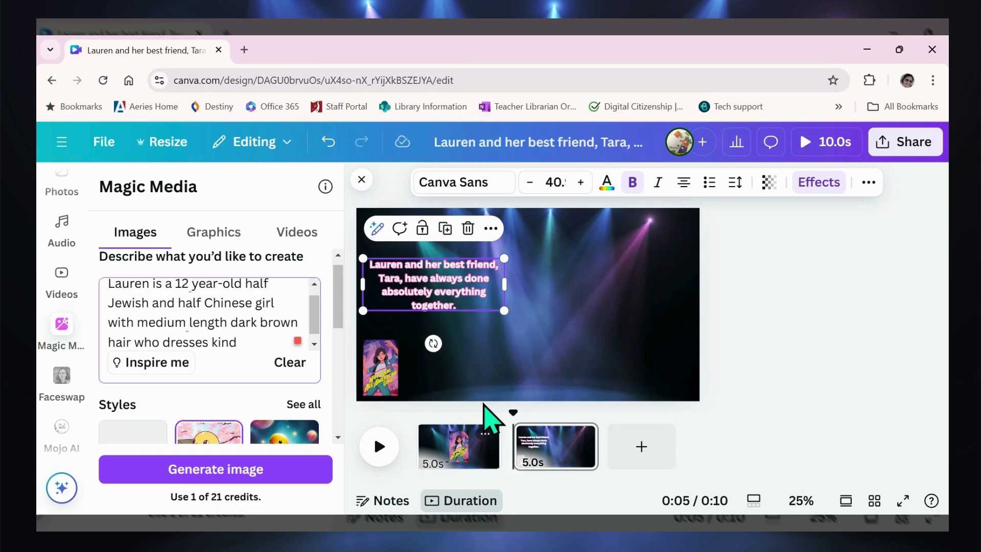
type(" of like a ro")
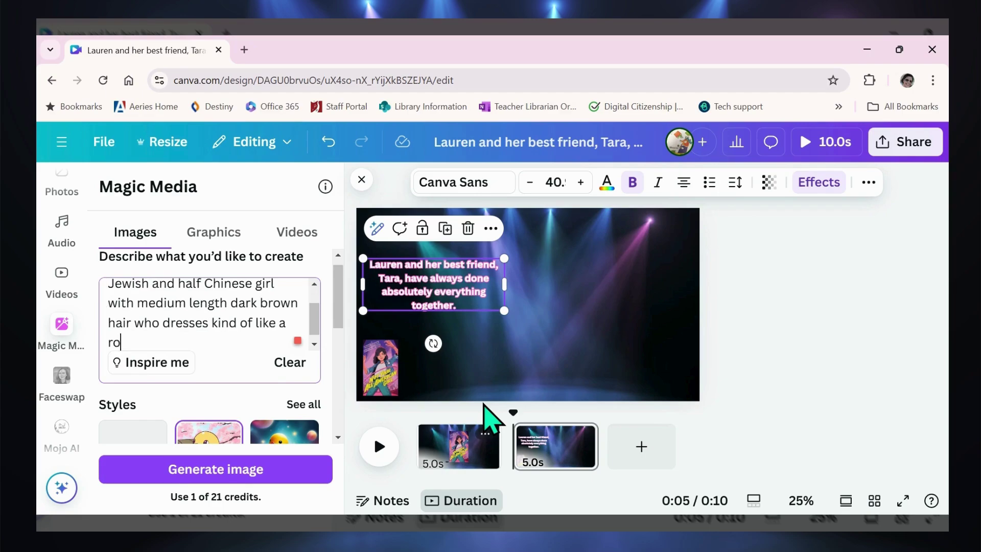
type("ck star.")
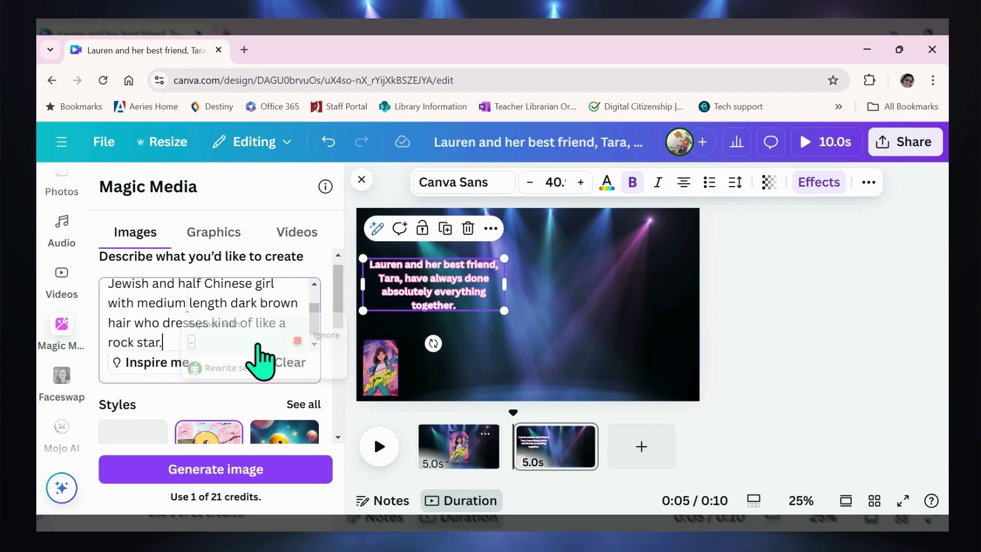
mouse_move(151, 327)
scroll(145, 323, "up", 2)
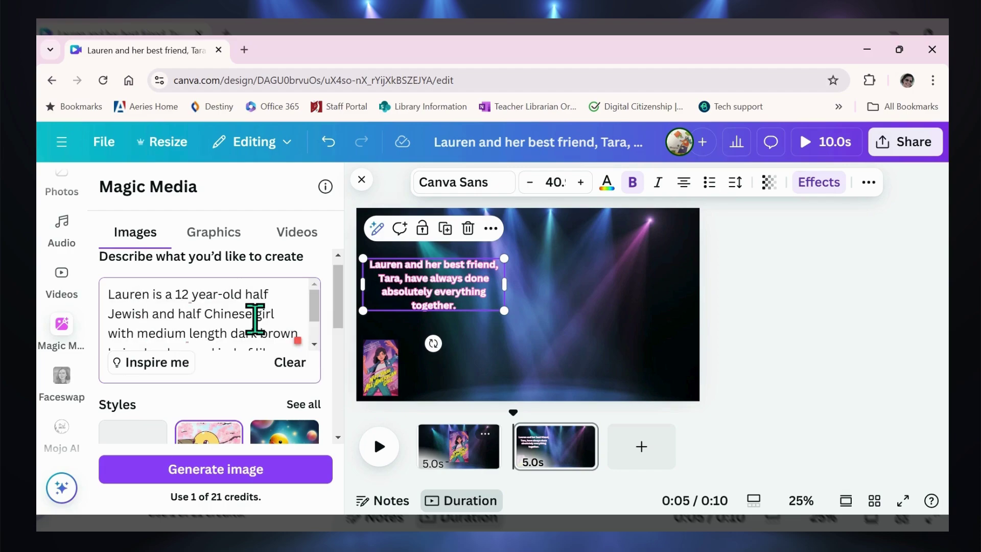
scroll(255, 320, "down", 1)
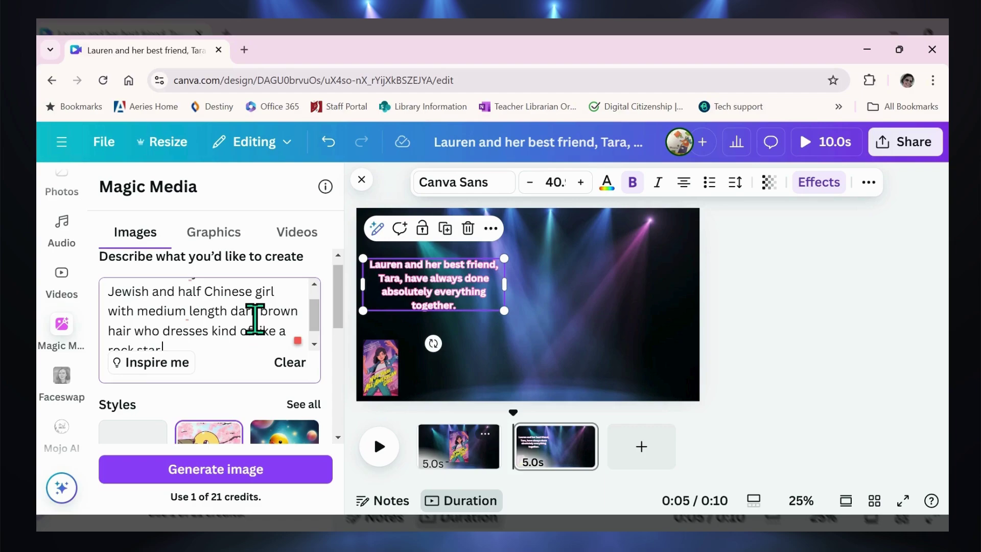
scroll(256, 319, "down", 1)
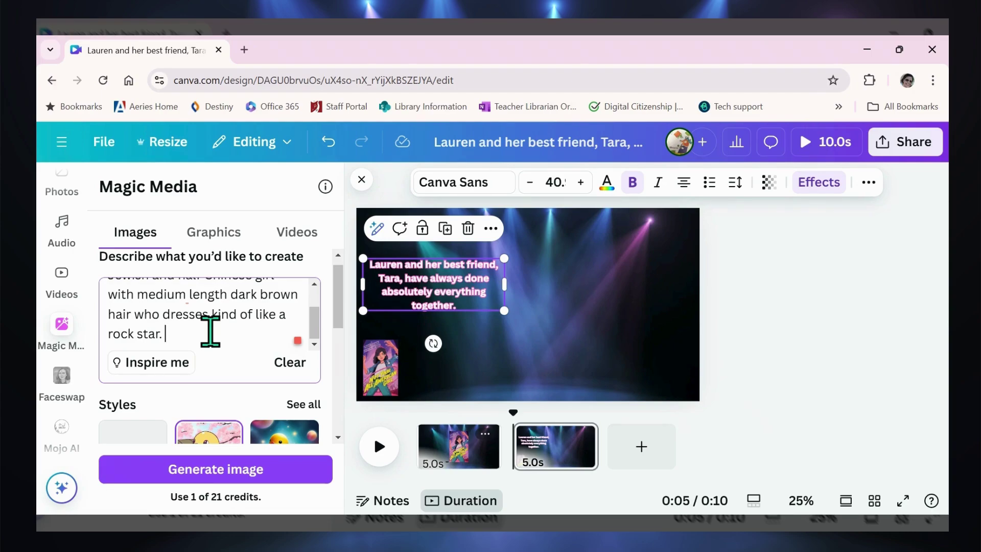
type("Tara")
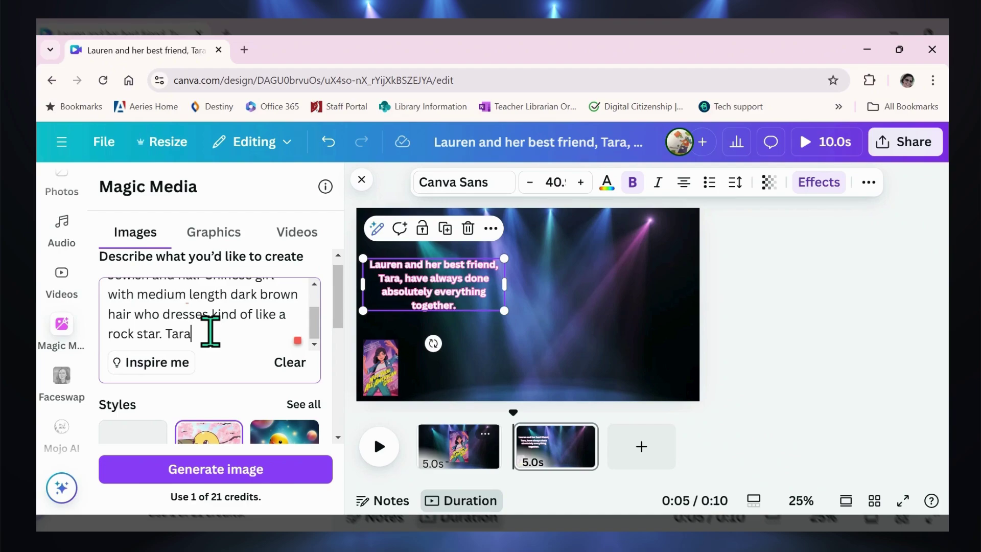
type(",")
key("BackSpace")
key("BackSpace")
key("BackSpace")
key("BackSpace")
key("BackSpace")
Add a sentence saying she is best friends with the second character, "who is a typical American girl with blonde hair.".
type("She is best frien")
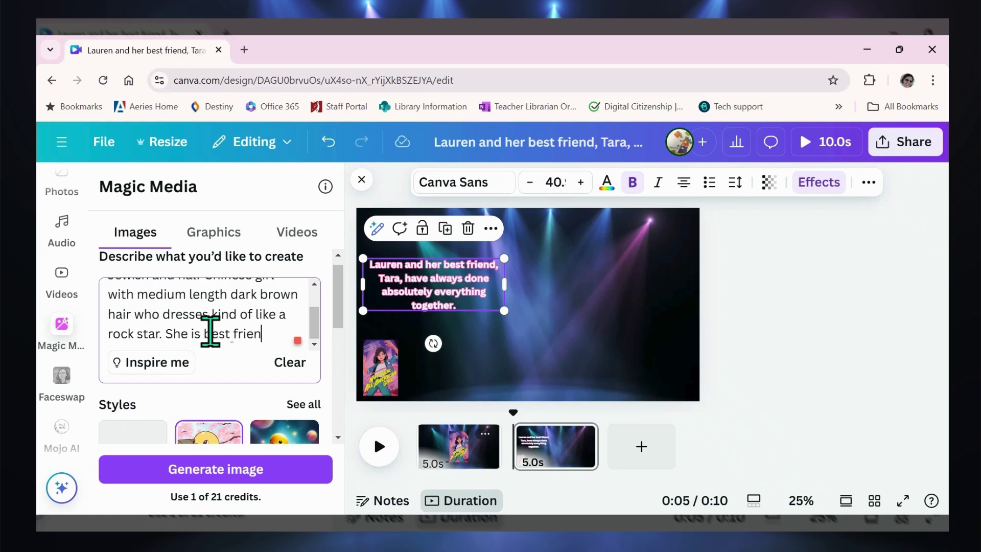
type("ds with")
type(" Ta")
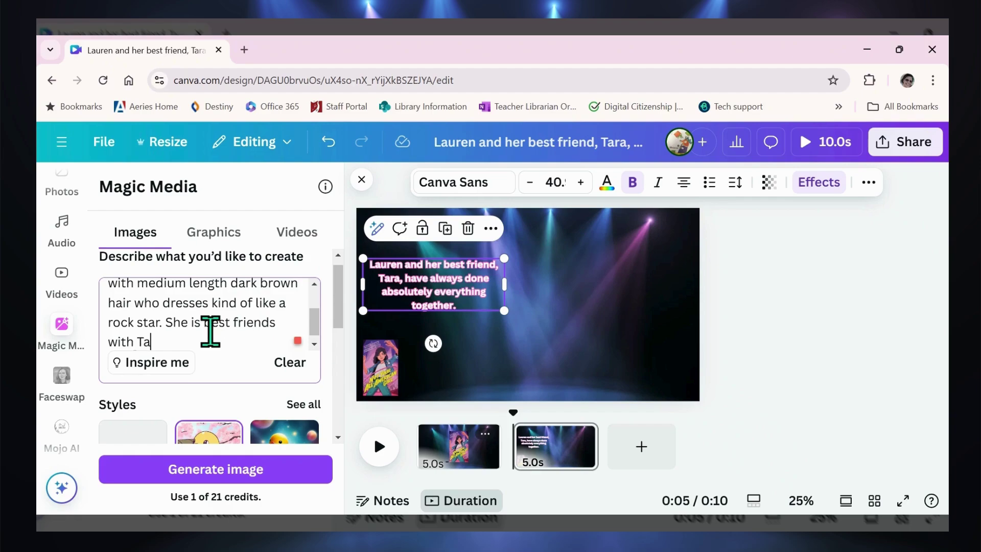
type("ra, who is a typical ")
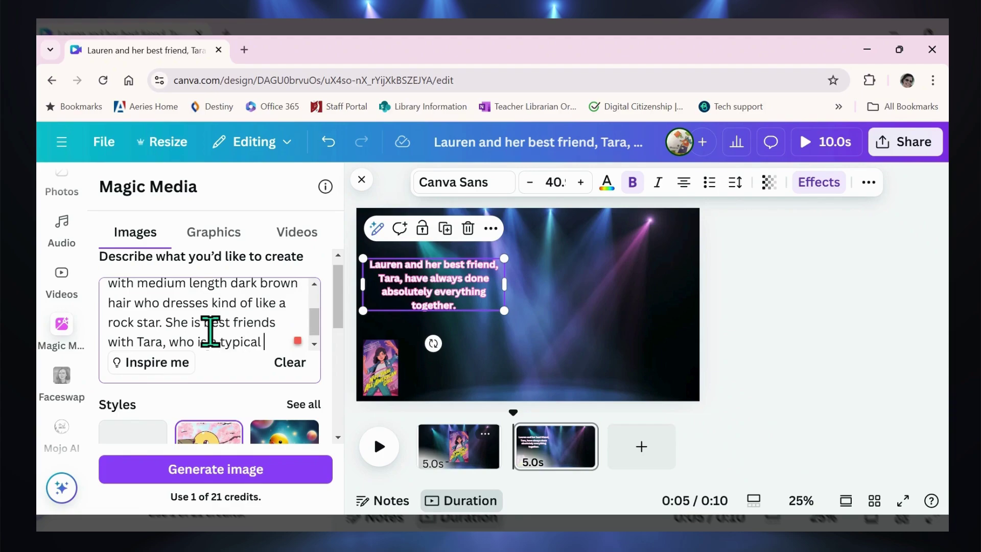
type("American ")
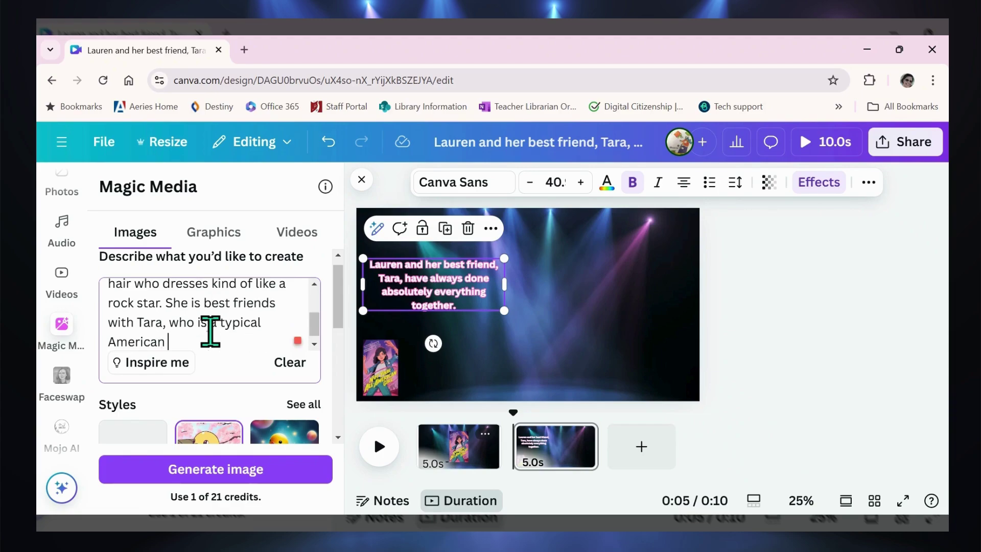
type("girl with blonde")
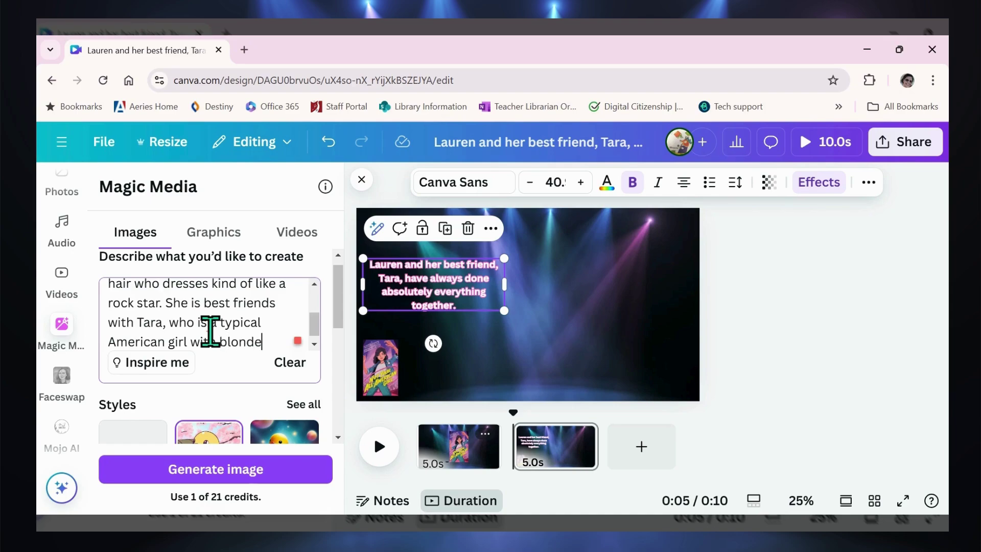
type(" hair.")
Generate the Anime-style images from the description and look over the results.
left_click(229, 473)
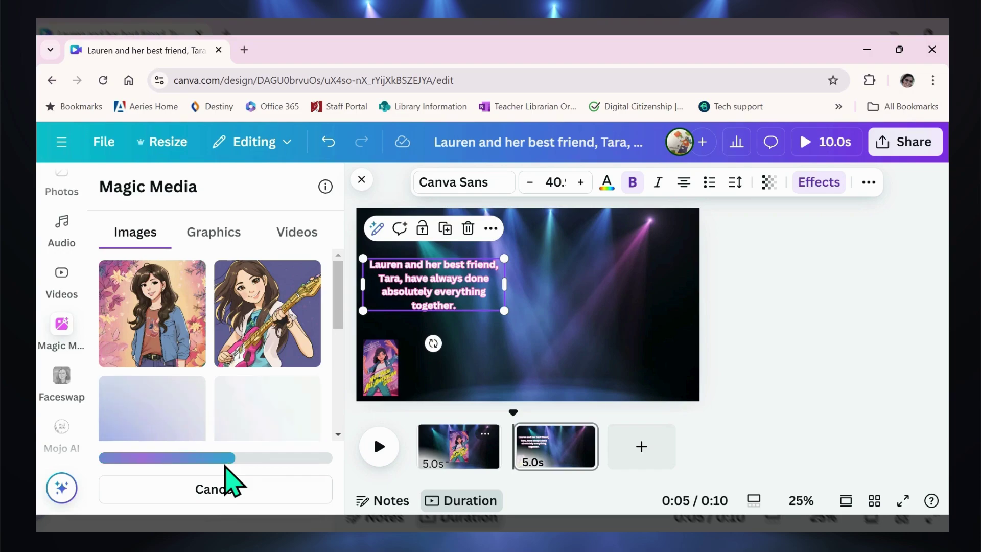
scroll(261, 378, "down", 2)
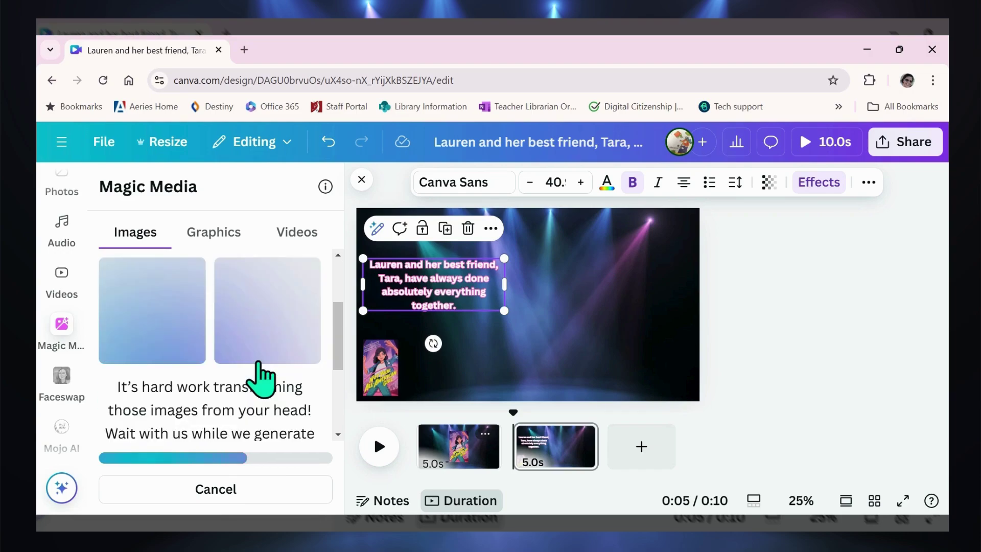
scroll(261, 378, "up", 1)
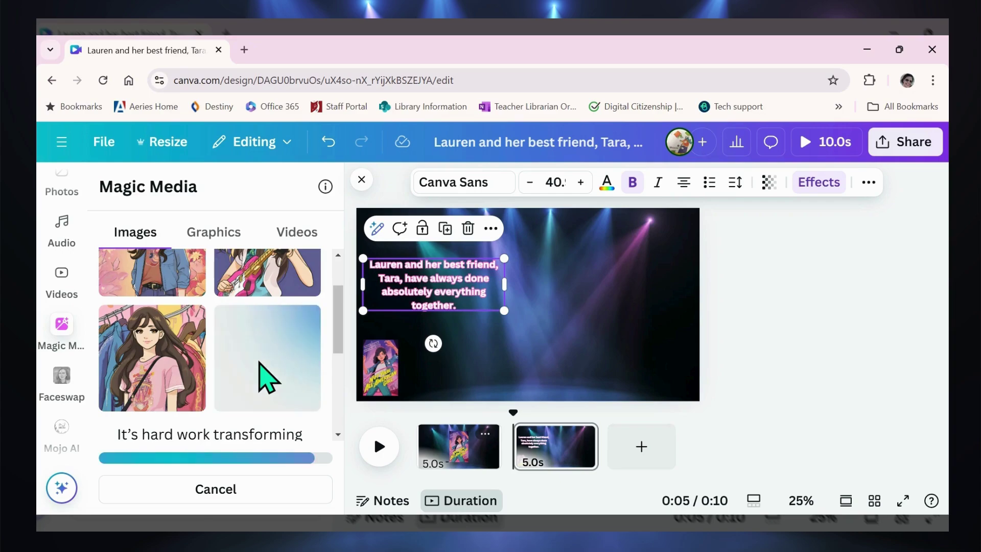
scroll(266, 378, "down", 1)
scroll(265, 378, "up", 2)
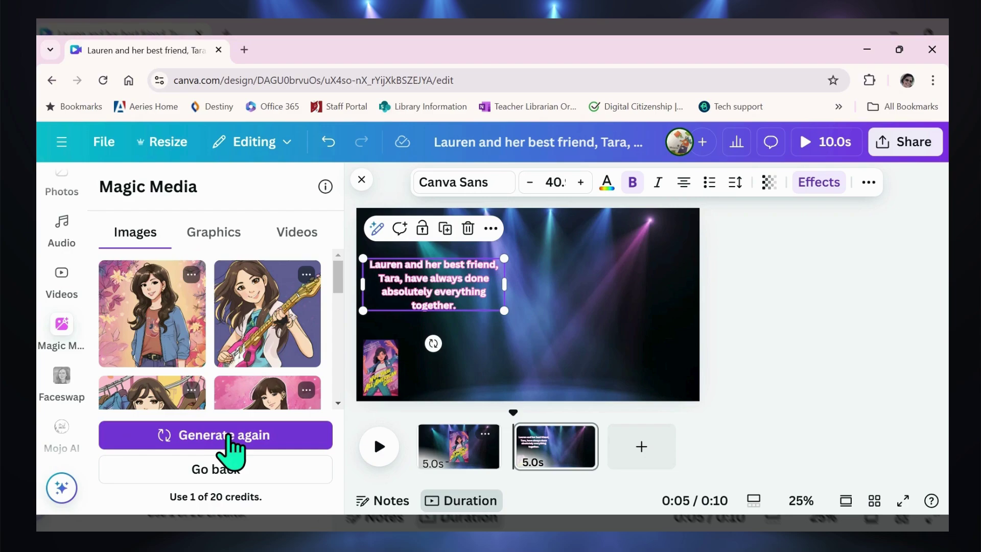
Generate another set of images from the same description and review them.
left_click(230, 435)
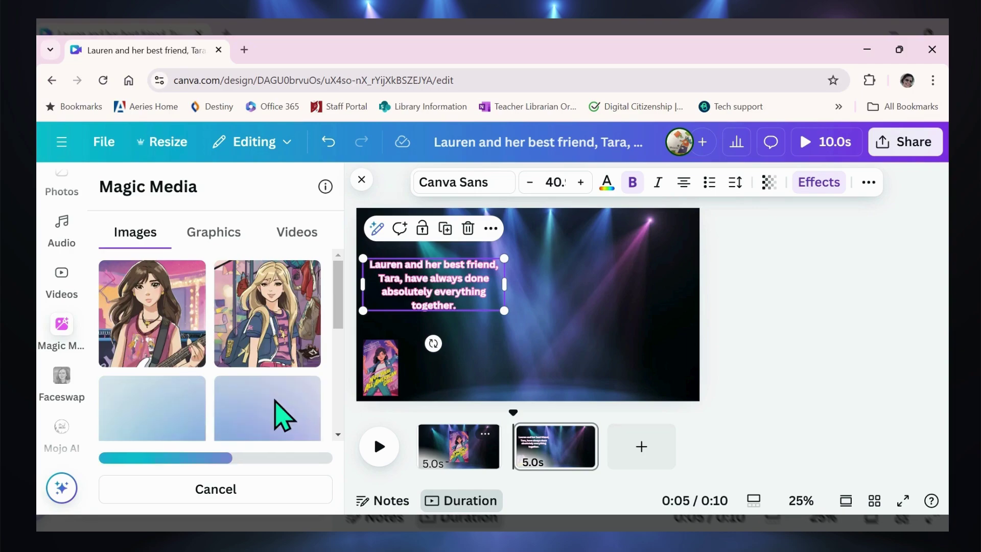
scroll(283, 415, "down", 1)
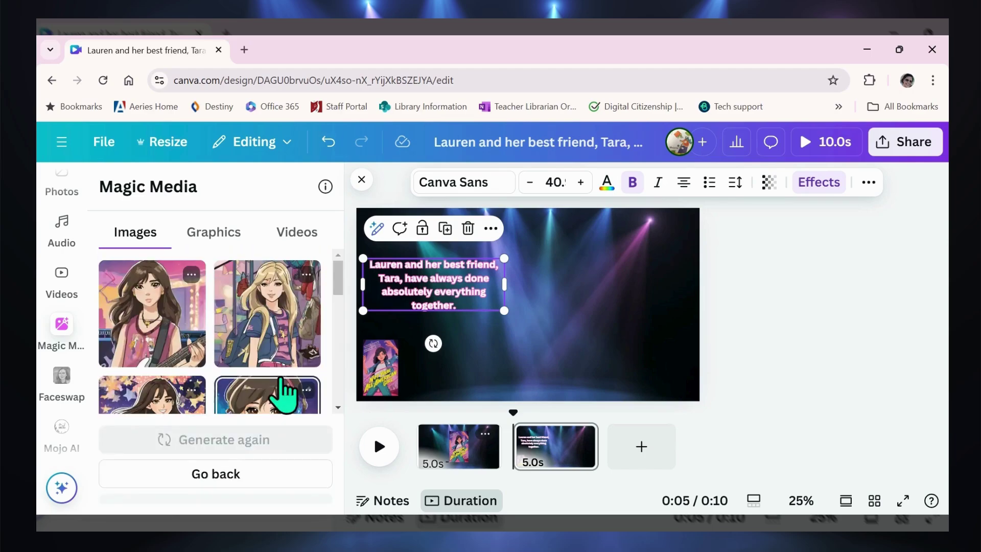
scroll(284, 393, "down", 1)
scroll(283, 393, "down", 1)
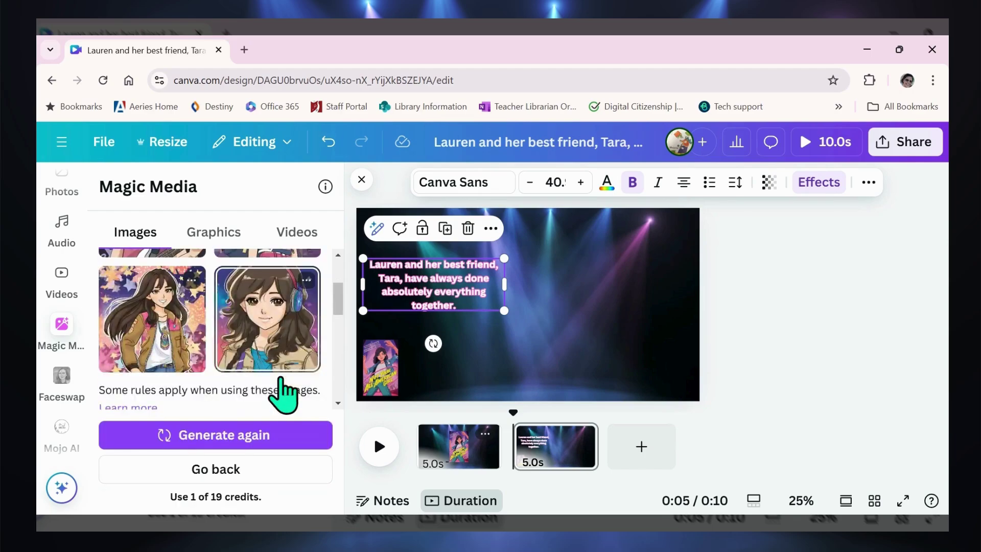
scroll(282, 391, "up", 1)
In the image description, replace "is" in the best-friend sentence so that it reads "She does everything with her best friends".
scroll(283, 394, "down", 4)
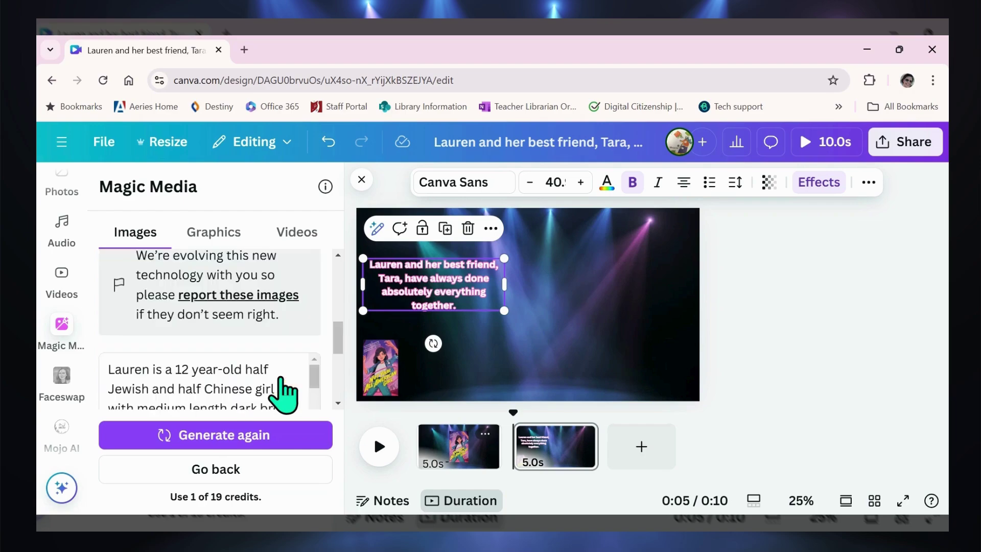
scroll(283, 393, "down", 3)
scroll(281, 372, "up", 1)
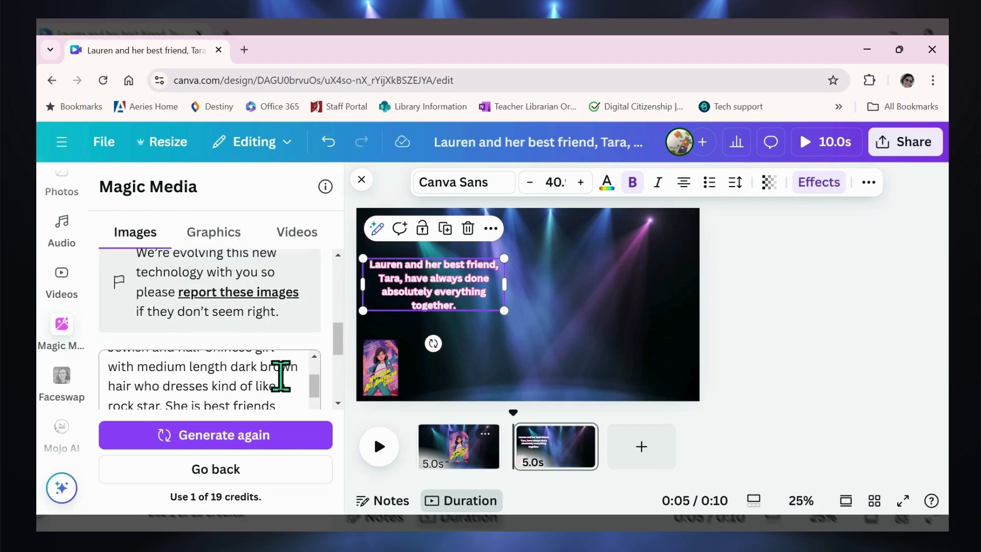
scroll(281, 377, "down", 1)
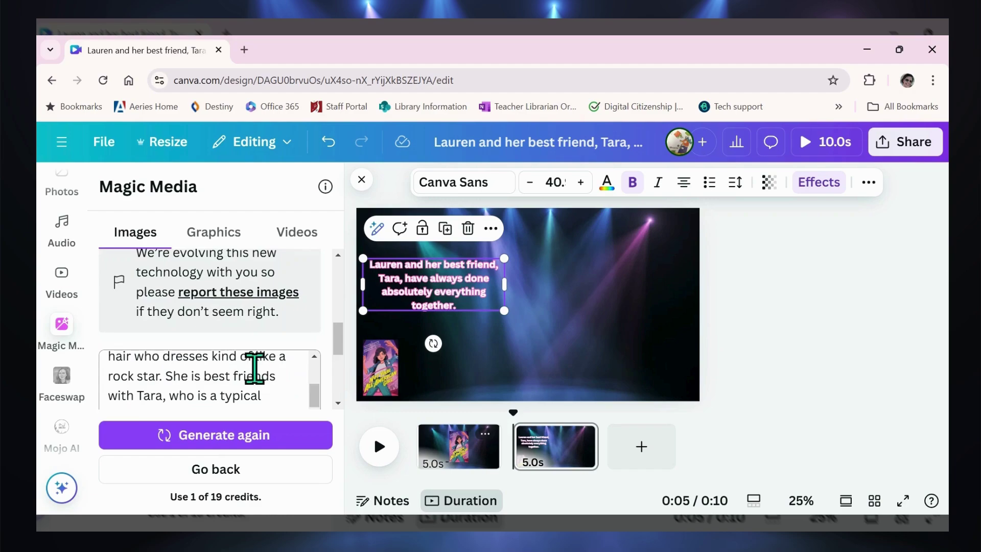
left_click(190, 377)
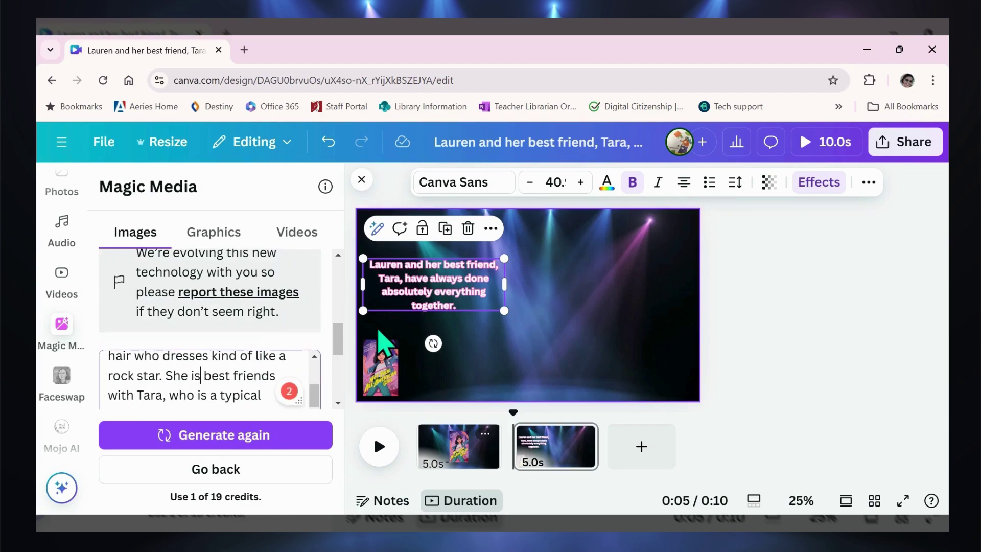
key("Delete")
key("Delete")
key("Delete")
type("doe")
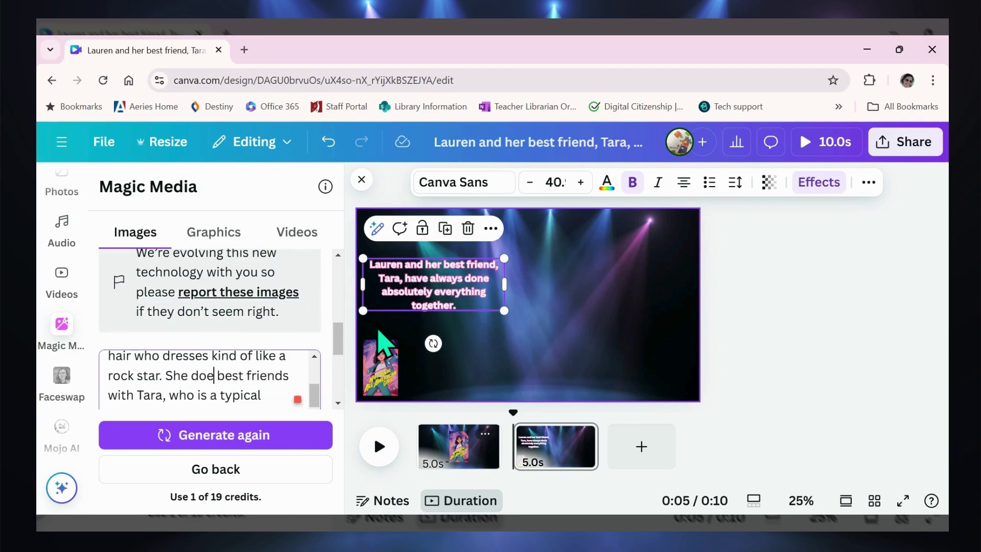
type("s everything ")
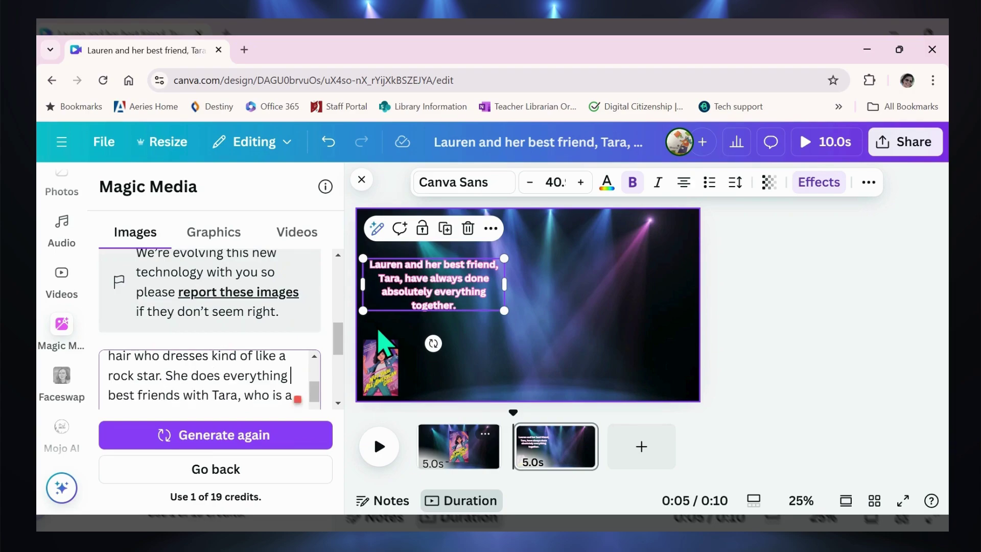
type("with her")
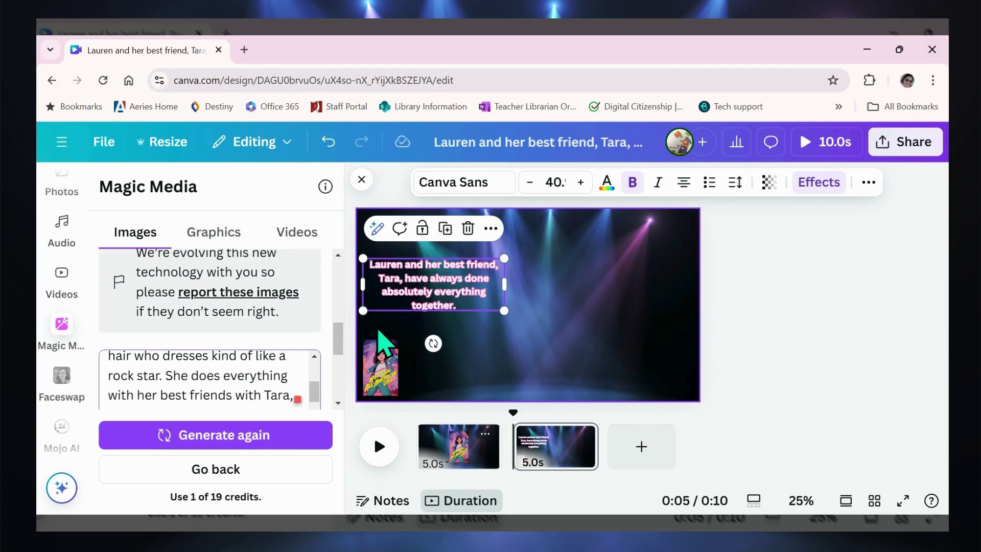
Change "friends" to the singular "friend" in the description's best-friend sentence.
key("Right")
key("Right")
key("Right")
key("Right")
key("Right")
key("Right")
key("Right")
key("Right")
key("Right")
key("BackSpace")
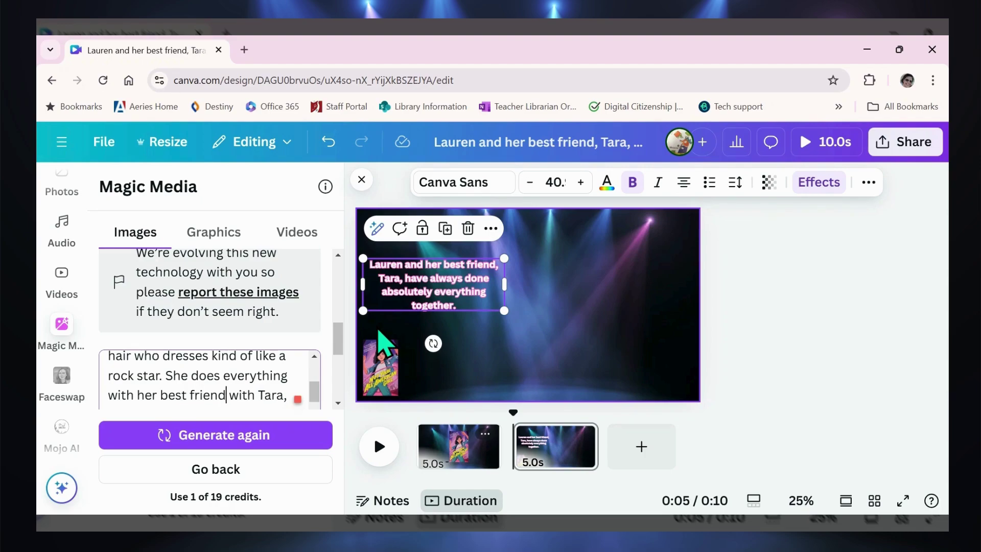
Generate a new set of images from the revised description and look over the results.
left_click(225, 438)
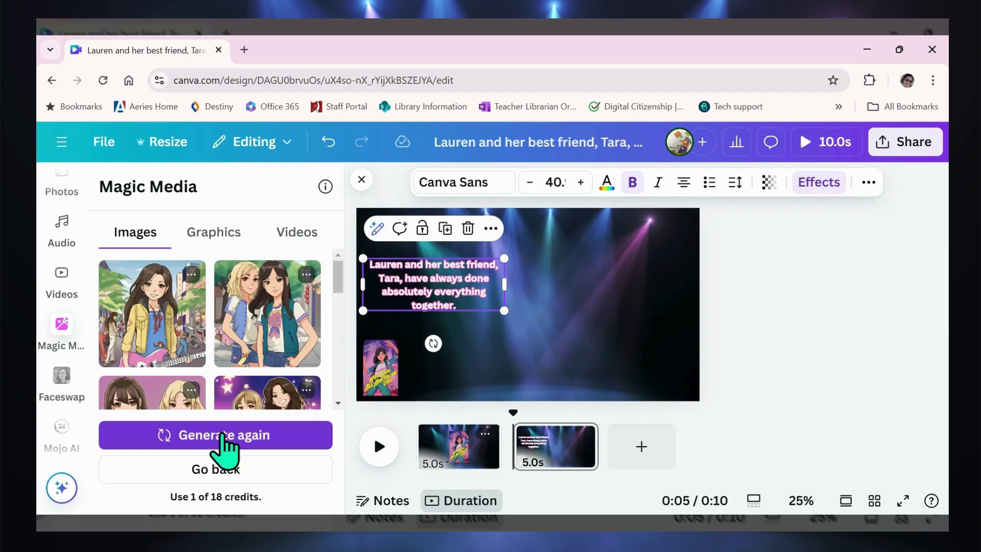
scroll(274, 339, "down", 1)
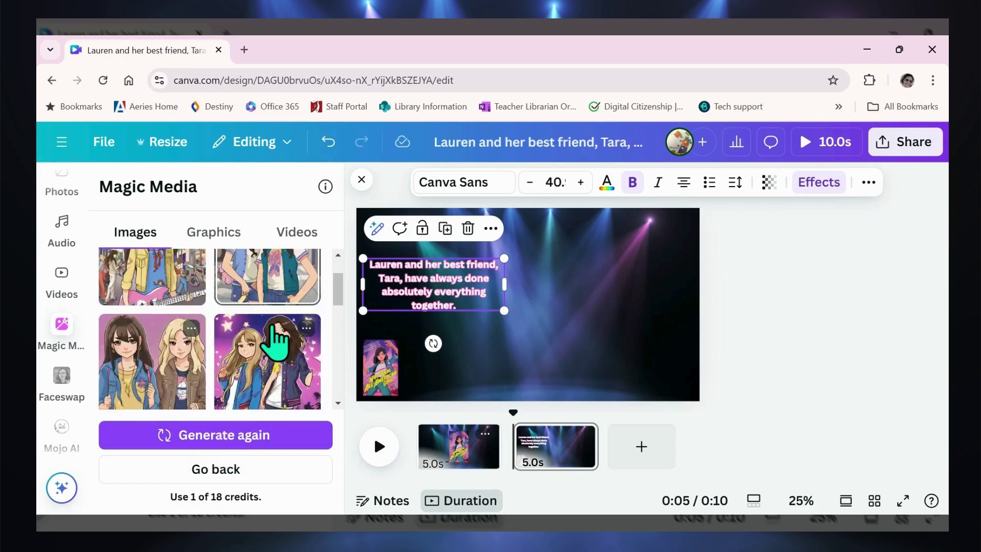
scroll(274, 339, "down", 2)
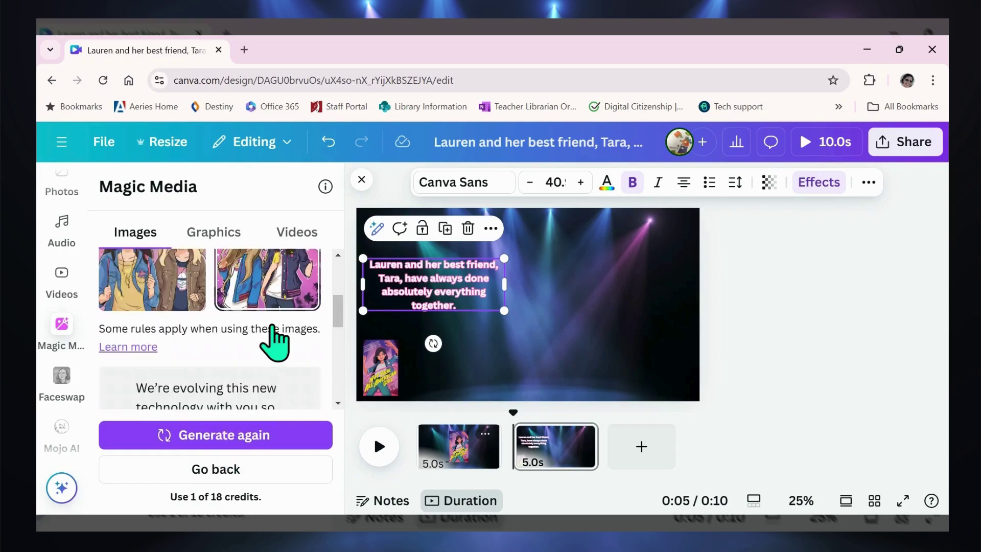
scroll(275, 340, "up", 1)
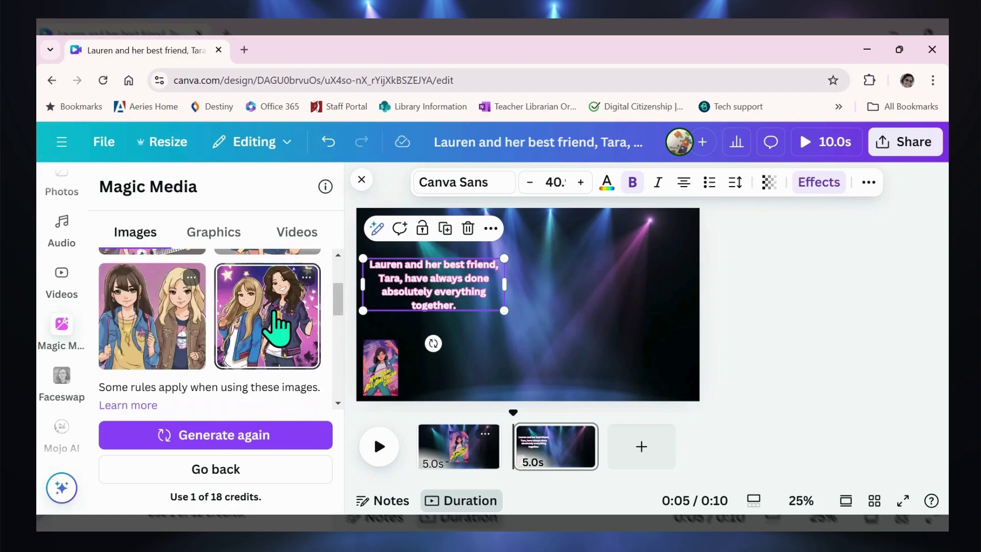
scroll(276, 330, "up", 2)
scroll(274, 315, "up", 1)
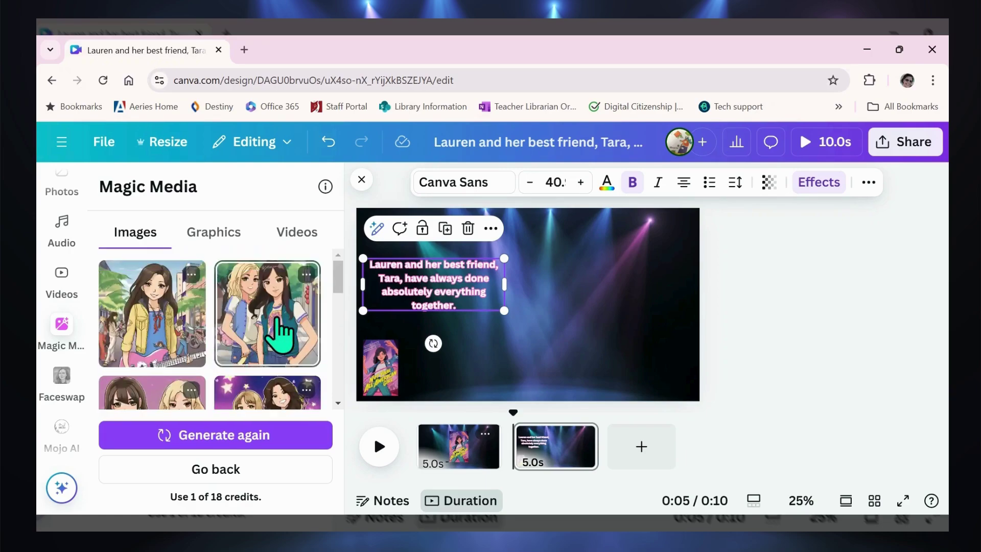
scroll(280, 336, "down", 1)
scroll(280, 334, "up", 1)
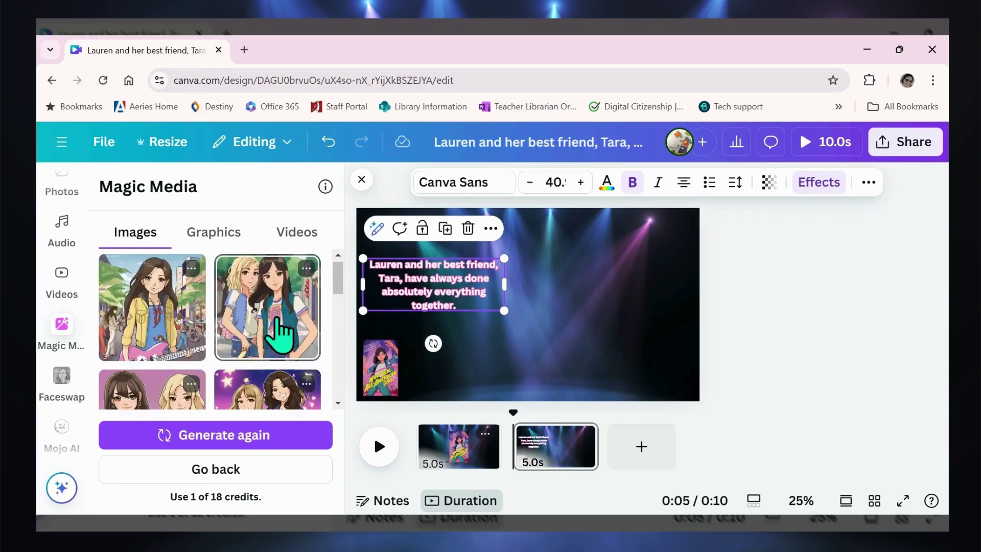
Add the image of the two girls in vests, enlarged on the right half of the page, and enlarge the sentence to about size 47.6.
left_click(279, 315)
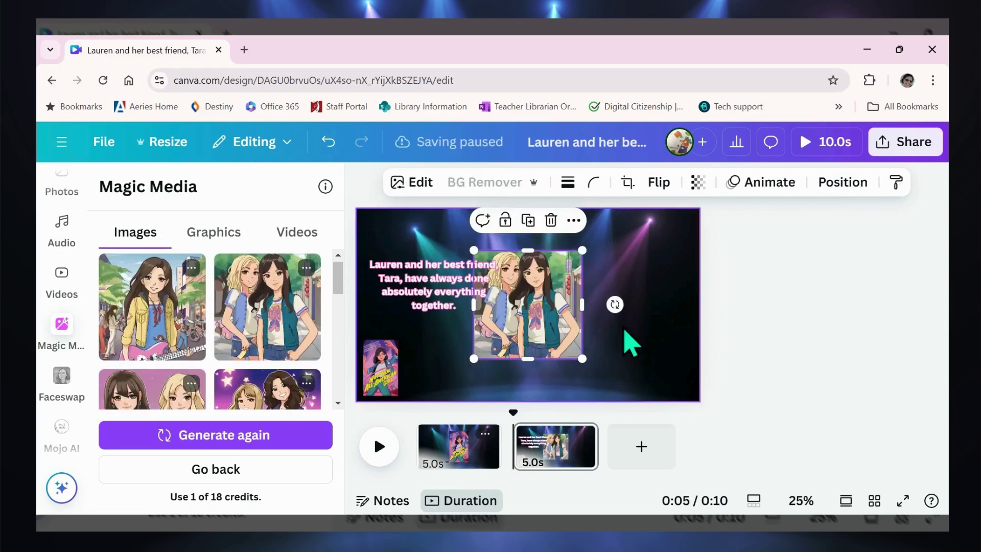
right_click(551, 316)
left_click(607, 323)
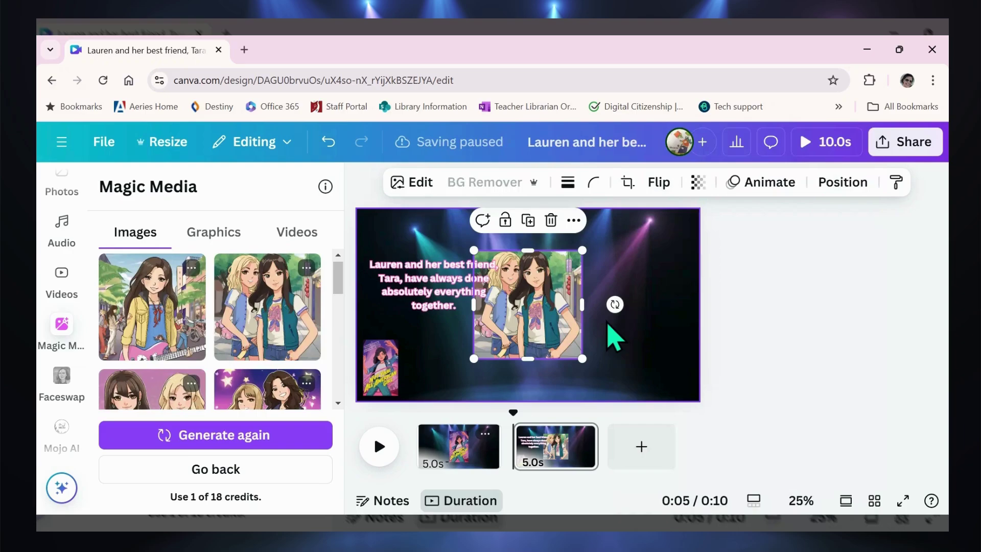
left_click_drag(551, 319, 625, 317)
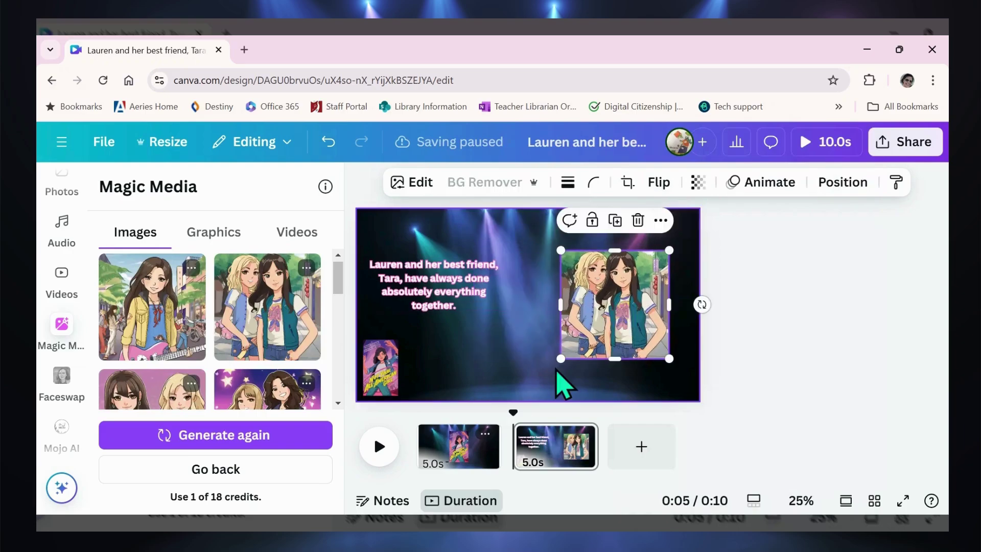
left_click_drag(560, 360, 536, 383)
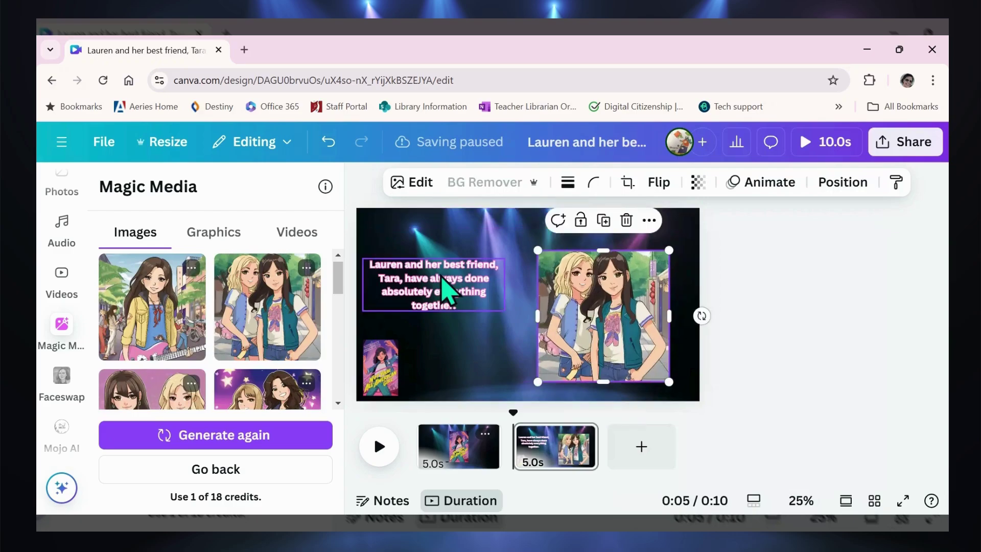
mouse_move(440, 276)
left_mouse_down()
mouse_move(460, 286)
mouse_move(441, 268)
left_mouse_up()
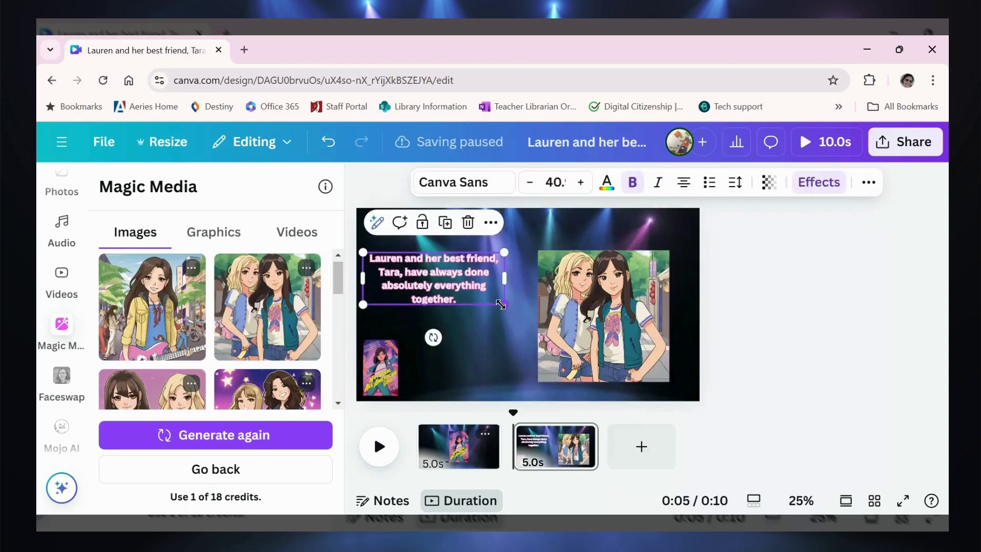
left_click_drag(500, 304, 519, 317)
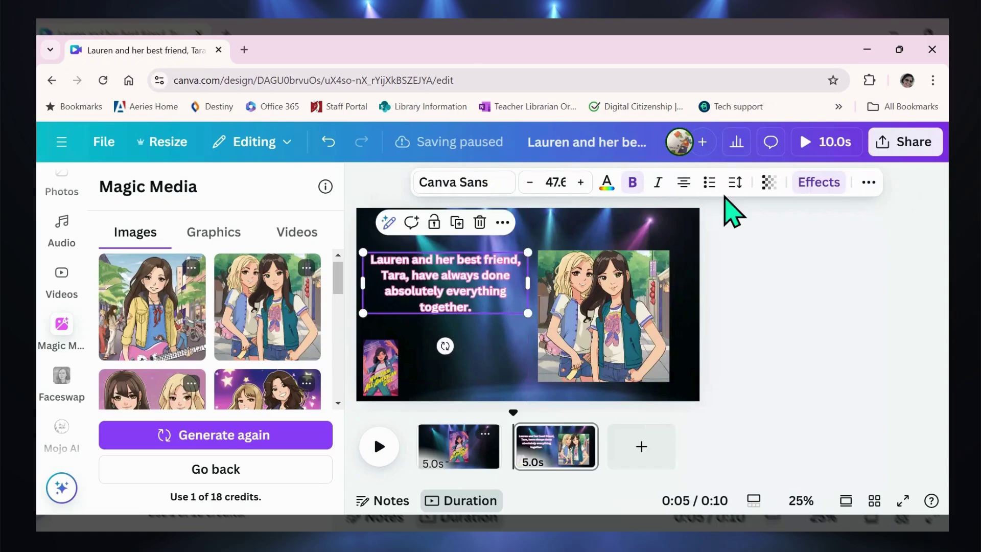
Apply the Blur animation on enter to both the summary sentence and the image of the two girls.
left_click(868, 183)
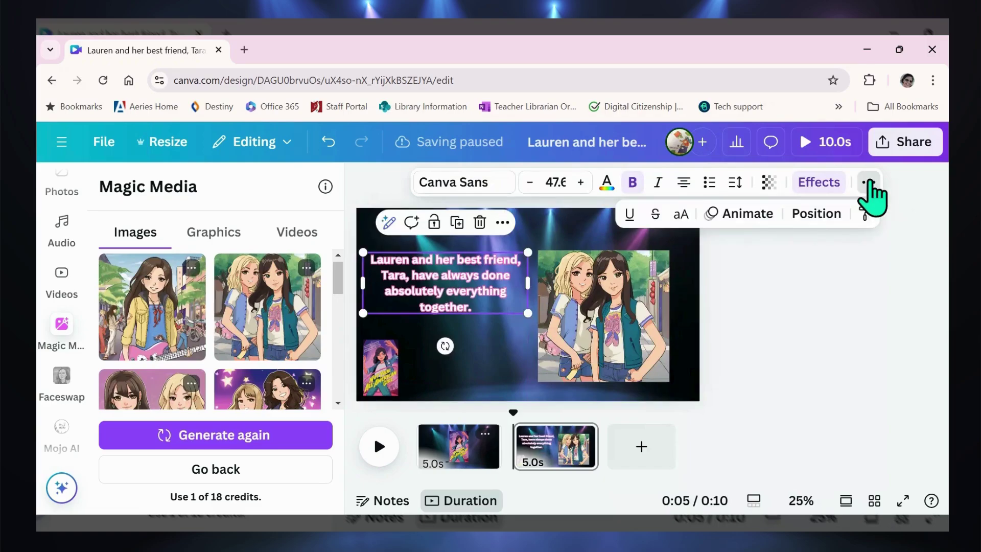
left_click(748, 215)
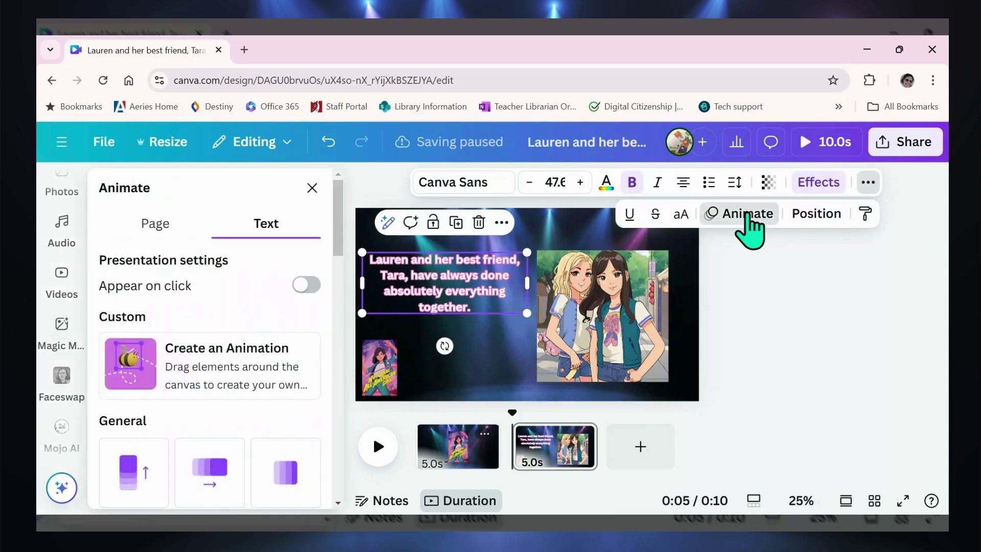
scroll(257, 383, "down", 2)
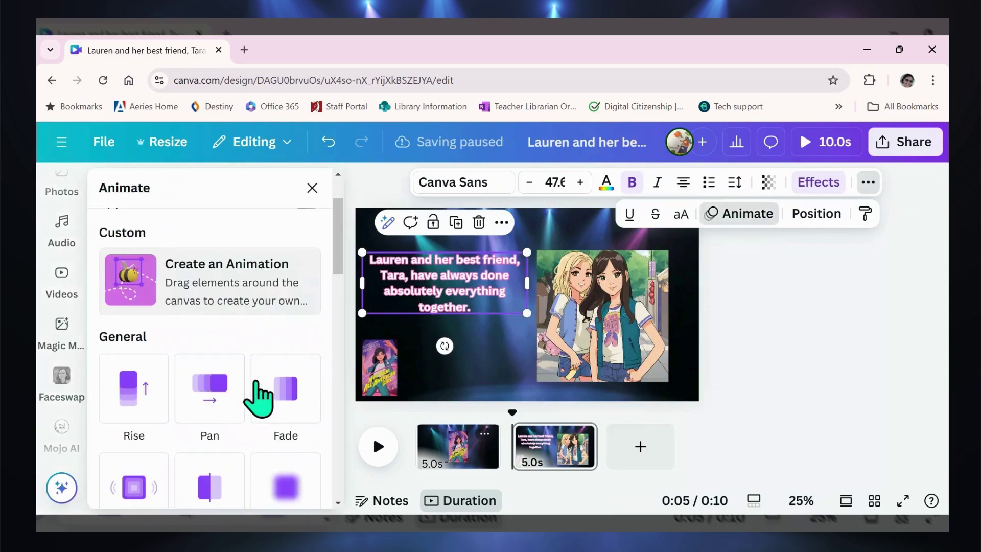
scroll(256, 382, "down", 1)
scroll(258, 397, "down", 1)
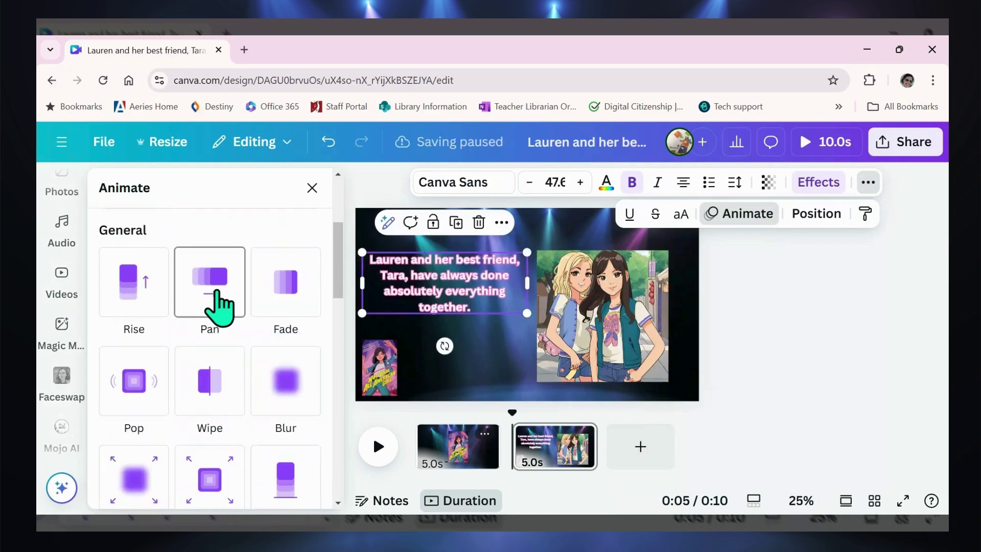
left_click(287, 391)
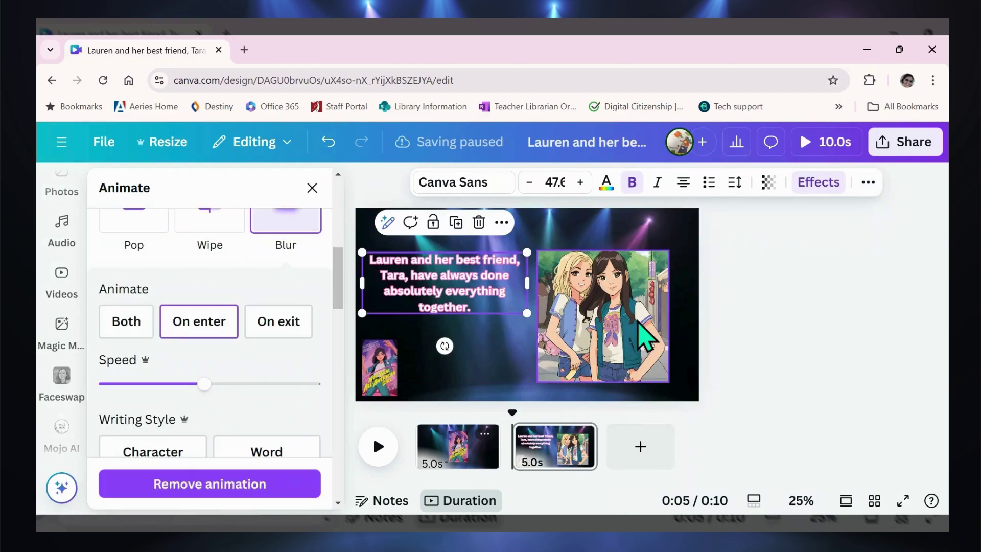
left_click(627, 326)
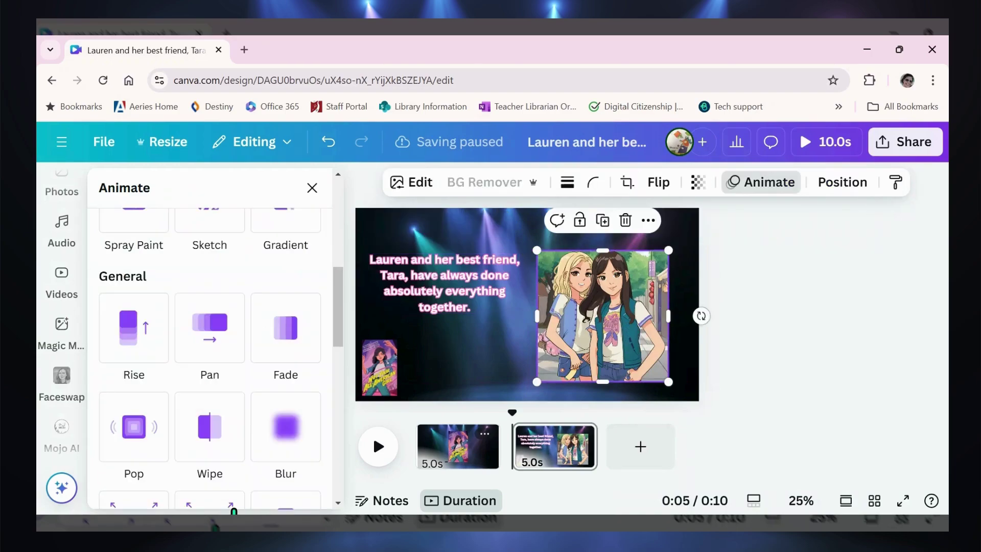
left_click(289, 444)
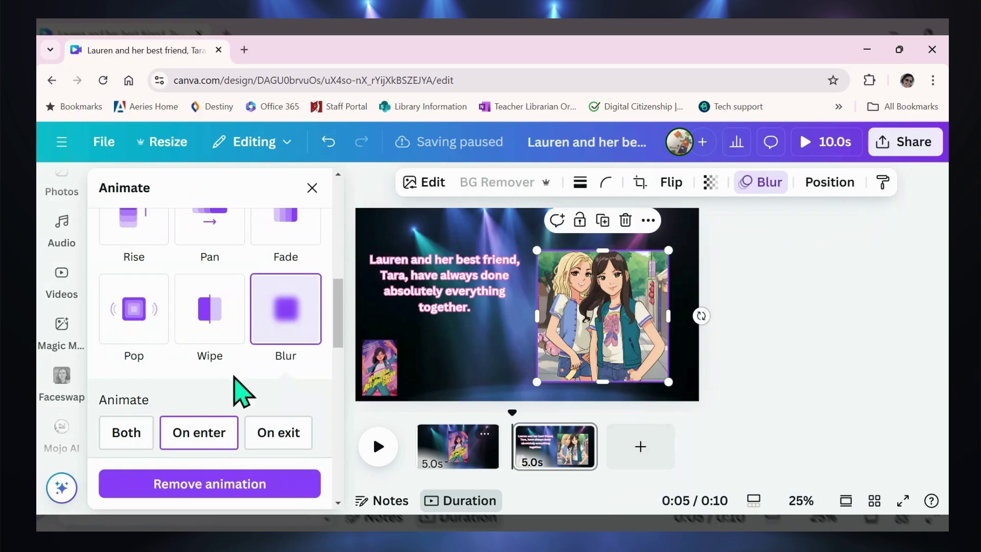
Add a Flow transition between the cover page and the second page.
mouse_move(508, 452)
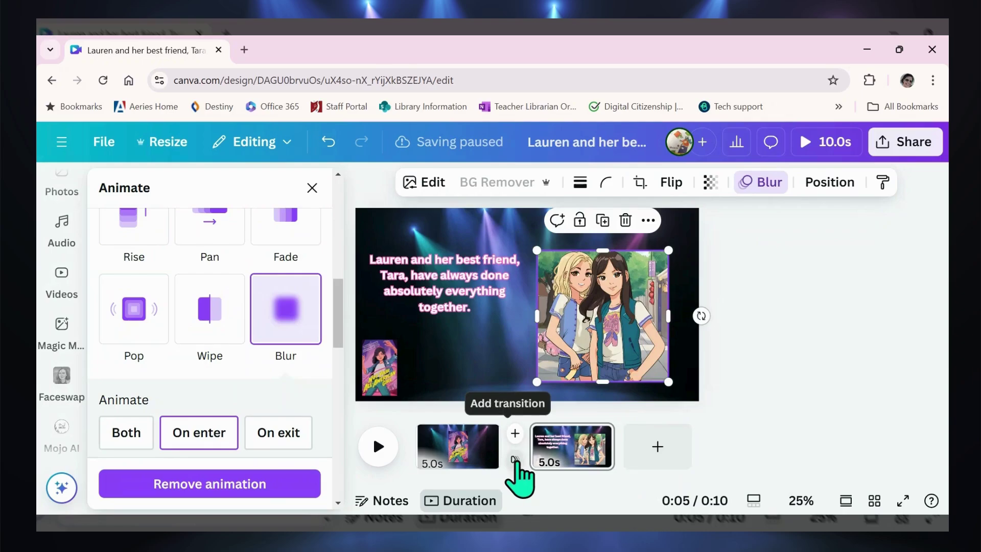
left_click(516, 462)
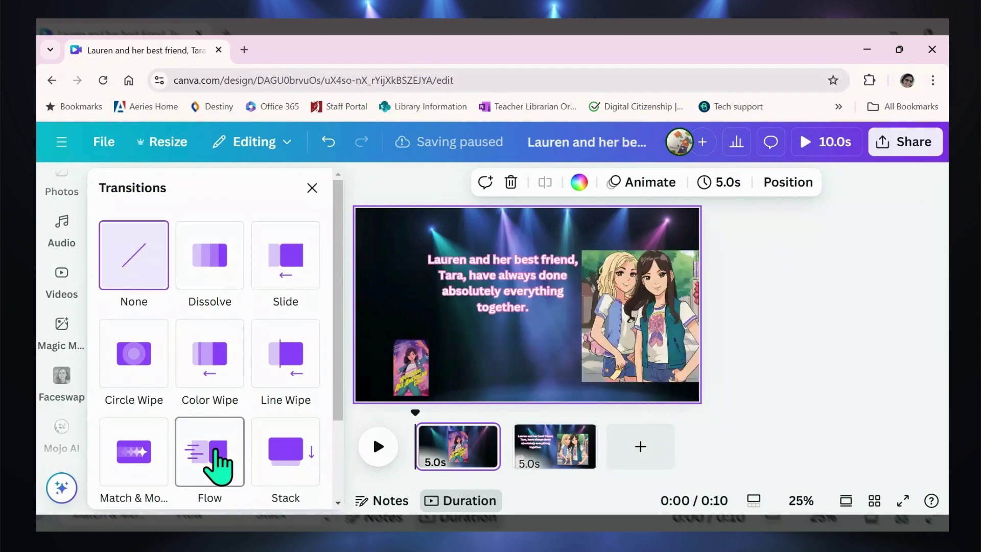
left_click(215, 452)
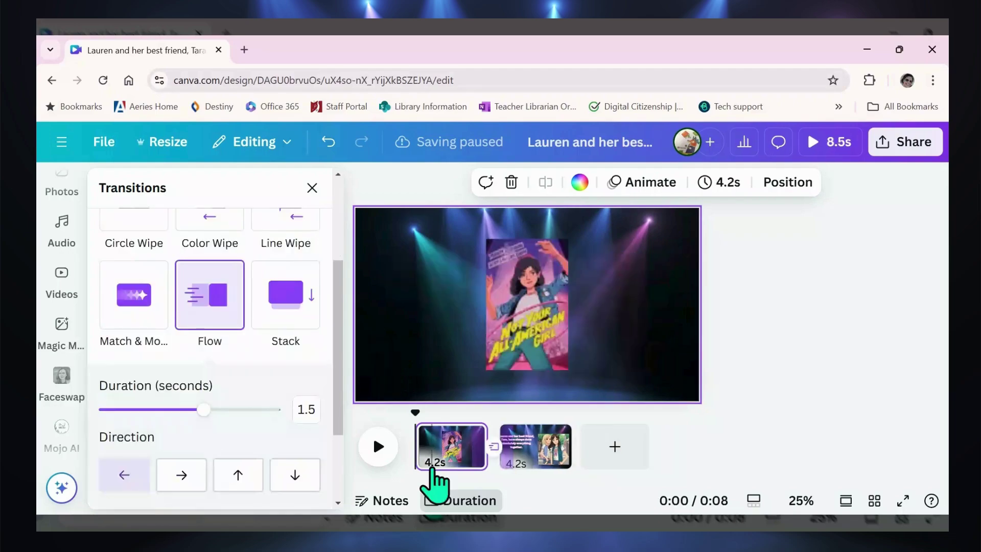
Duplicate the second page with its sentence and the image of the two girls.
left_click(531, 452)
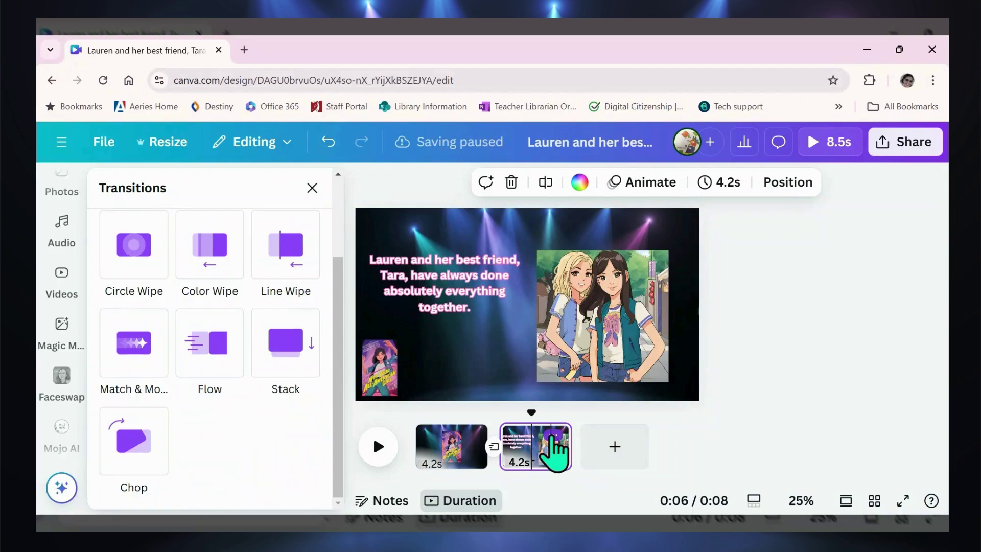
left_click(552, 435)
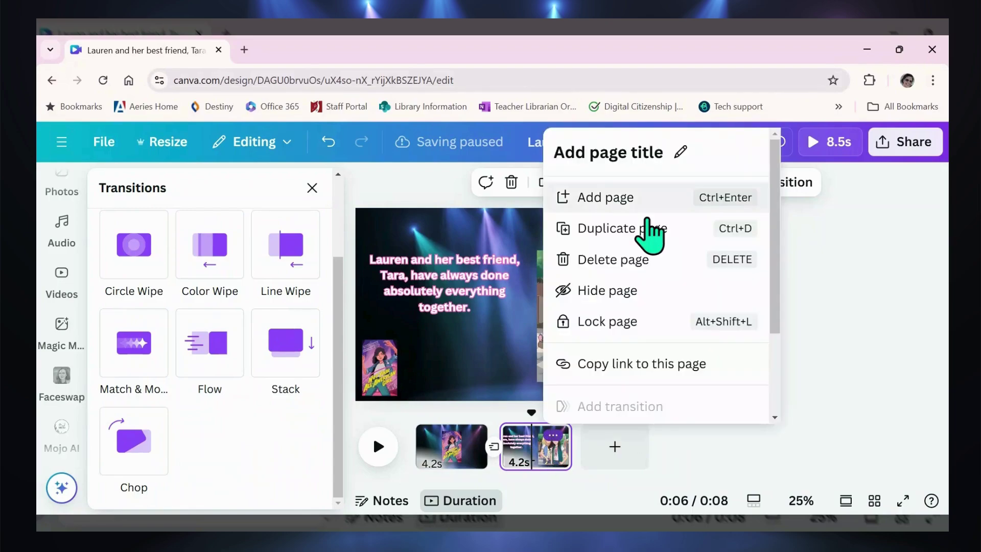
left_click(642, 239)
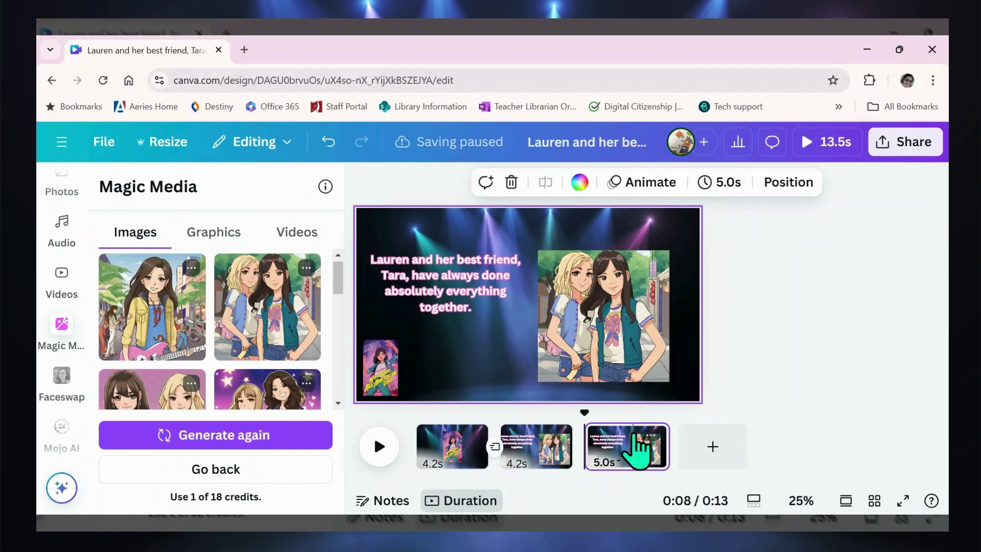
Apply the Flow transition, with its 1.5-second duration and leftward direction, between all pages of the video.
left_click(494, 447)
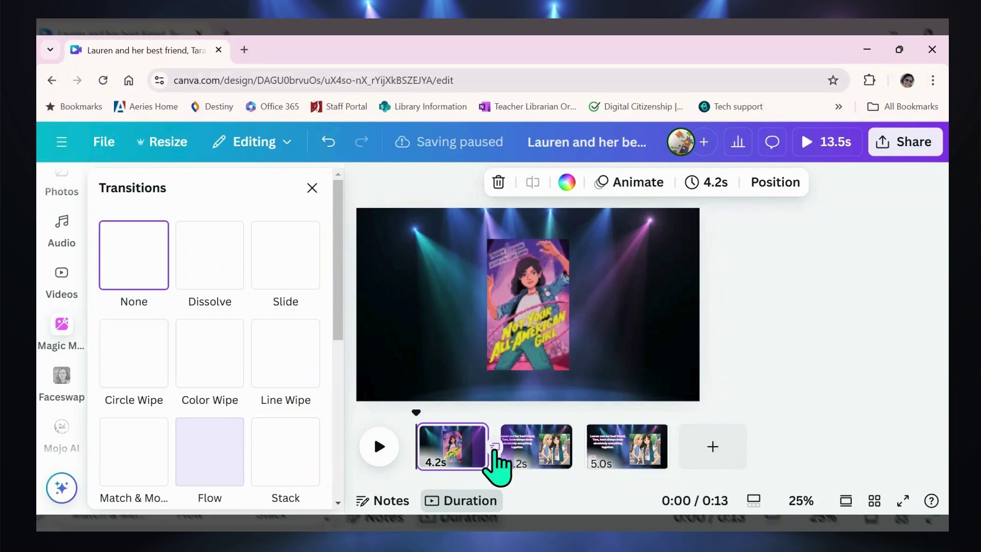
scroll(290, 427, "down", 3)
scroll(285, 413, "down", 3)
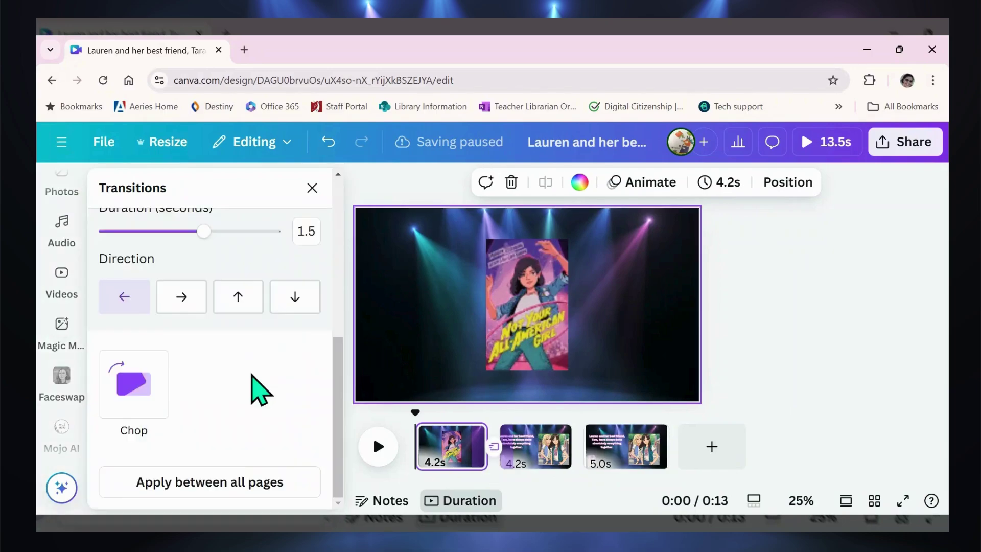
left_click(209, 482)
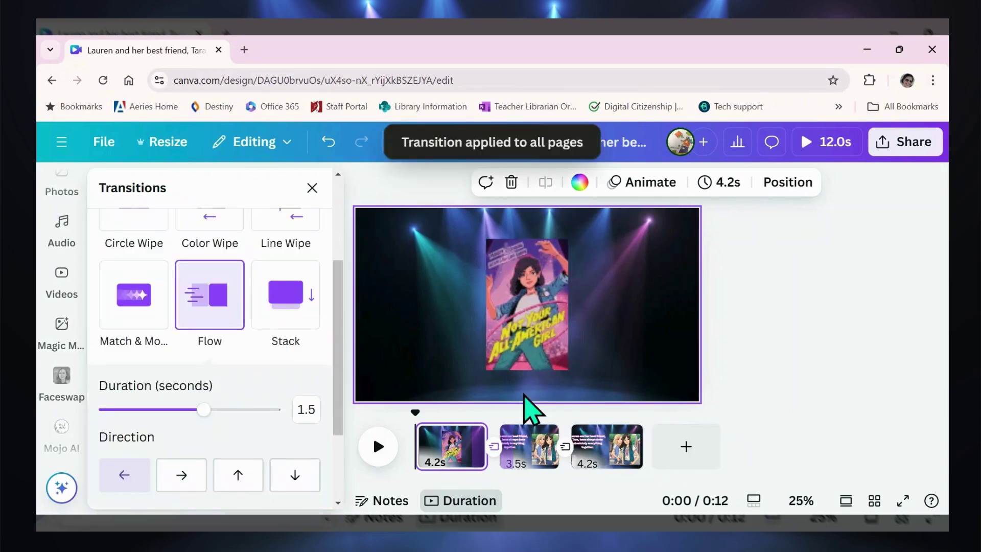
Replace the third page's sentence with the one copied from the page notes, "So when they don't have any classes together in sixth grade, it's disastrous.".
left_click(62, 223)
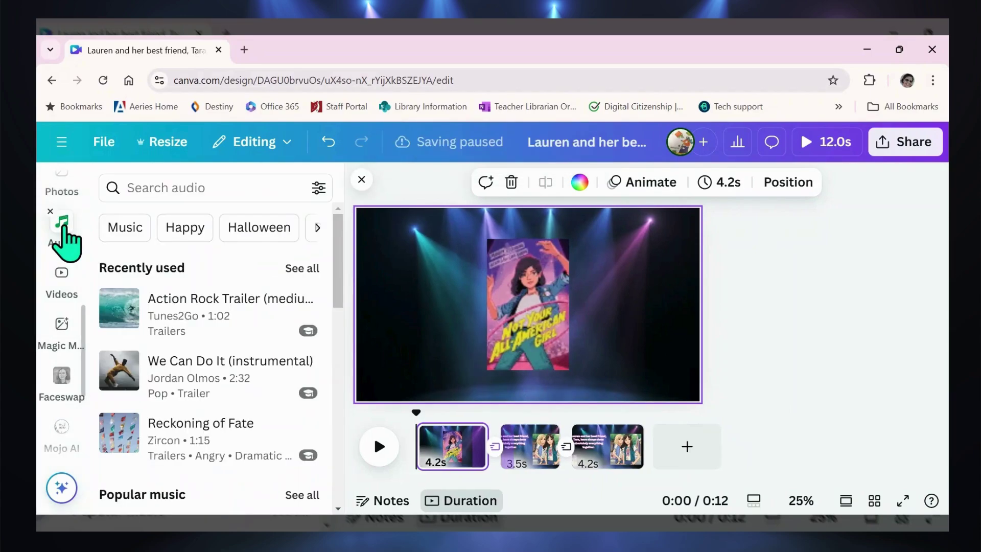
left_click(605, 446)
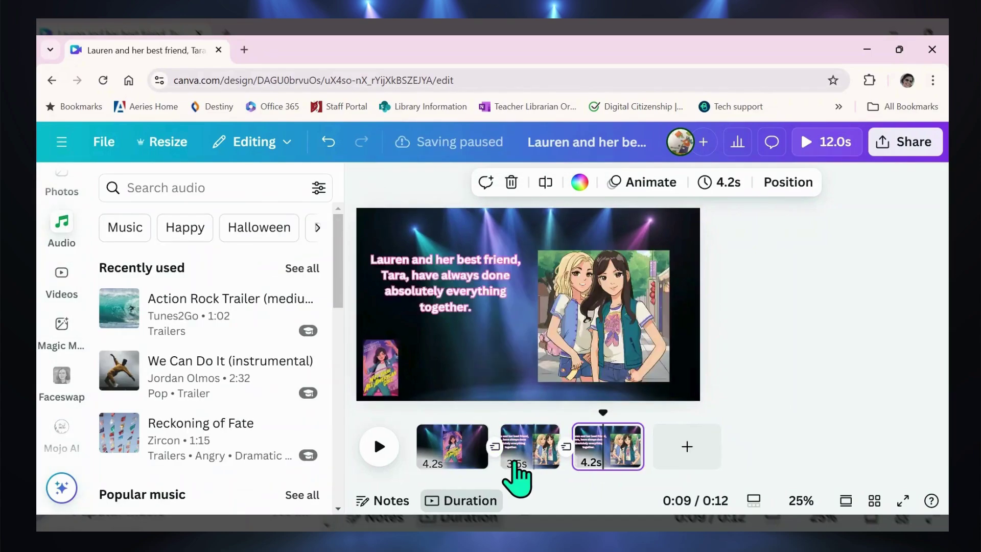
left_click(385, 506)
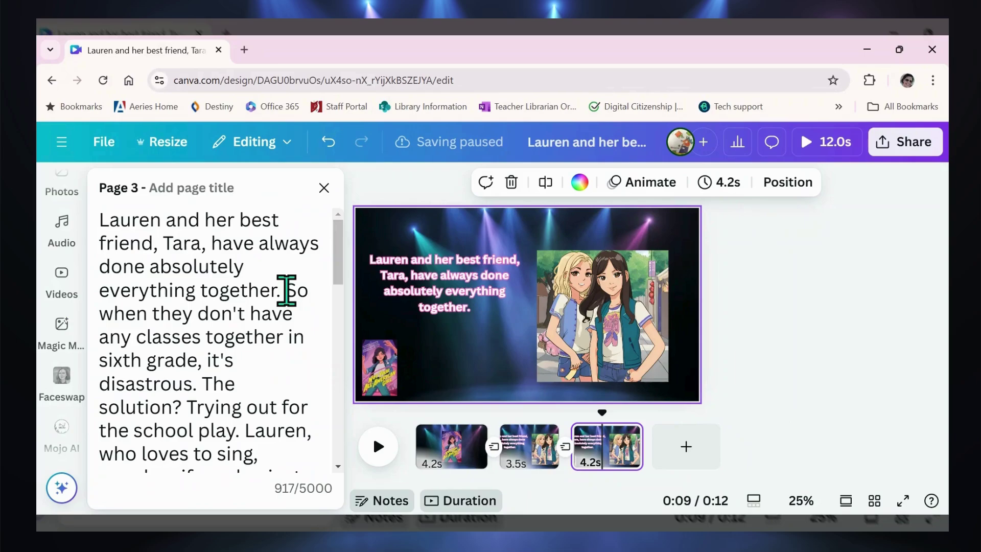
left_click_drag(287, 290, 199, 388)
key("ctrl+c")
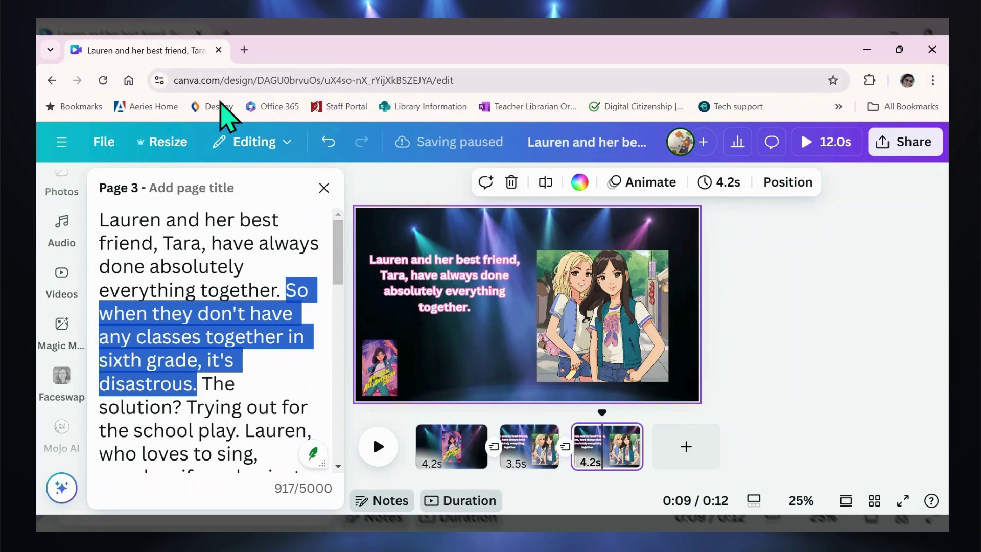
left_click(463, 306)
double_click(459, 297)
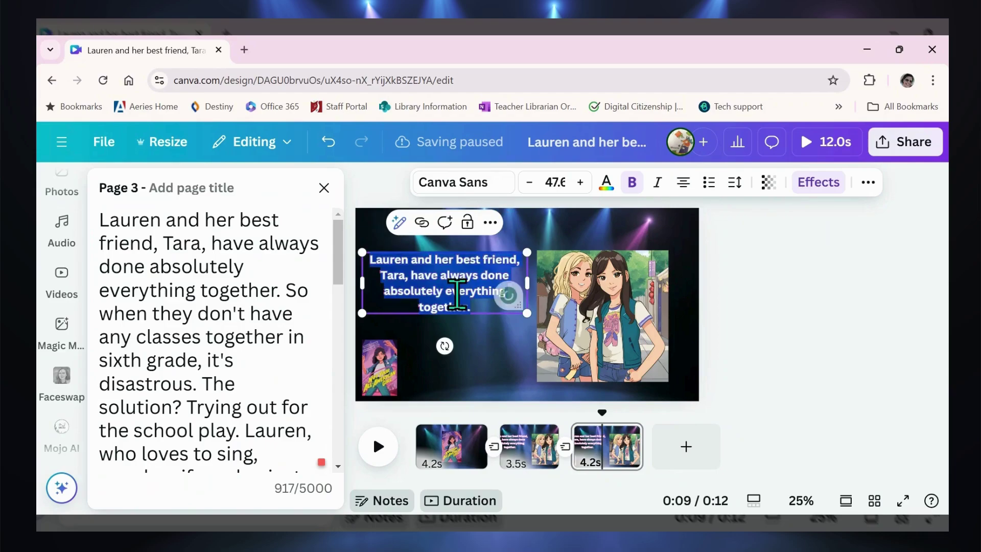
key("ctrl+v")
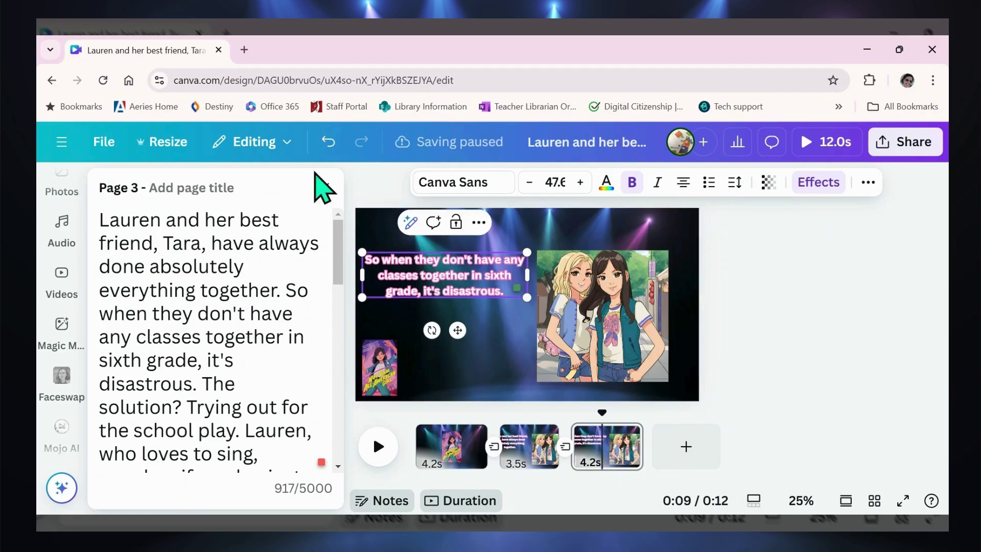
left_click(324, 188)
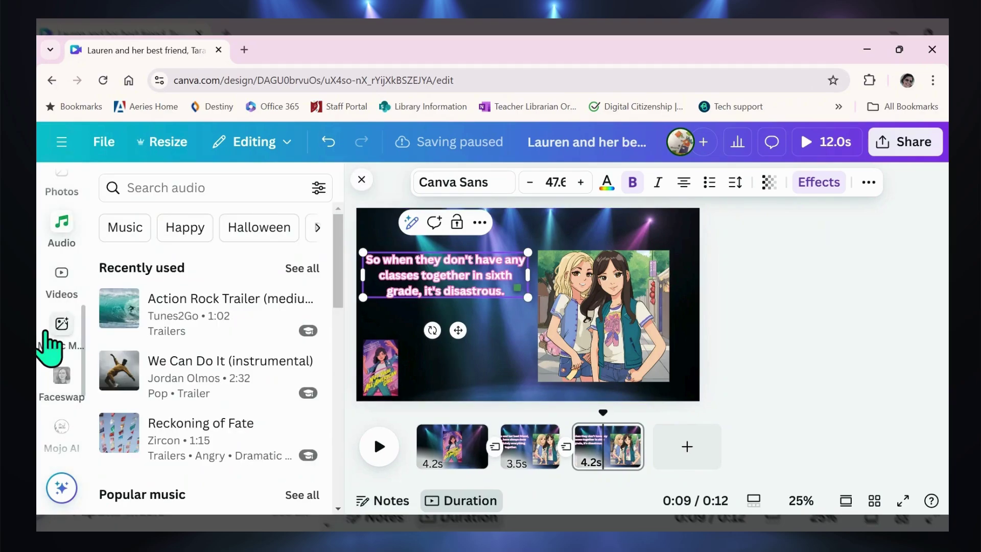
Review the Magic Media image prompt describing Lauren and Tara through to its end.
left_click(59, 327)
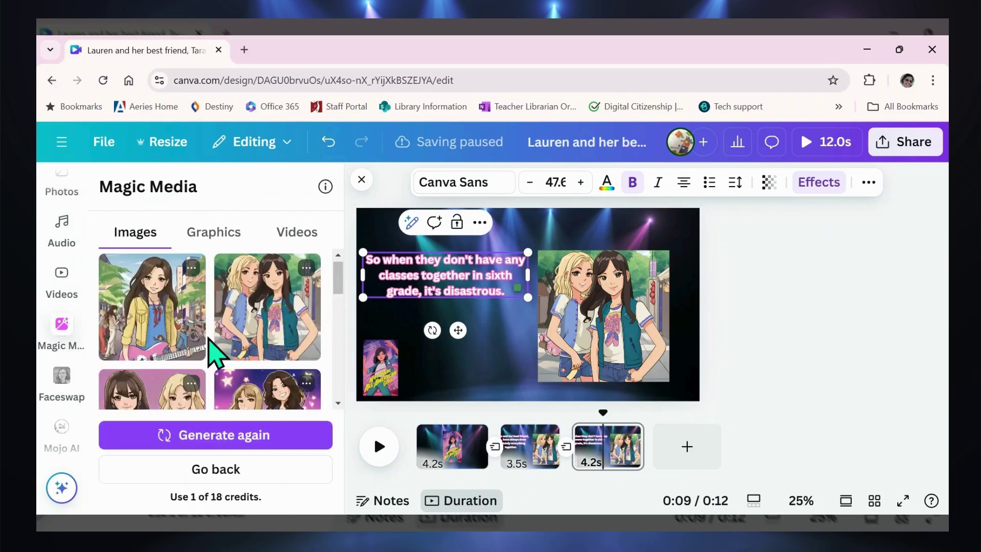
scroll(209, 341, "down", 5)
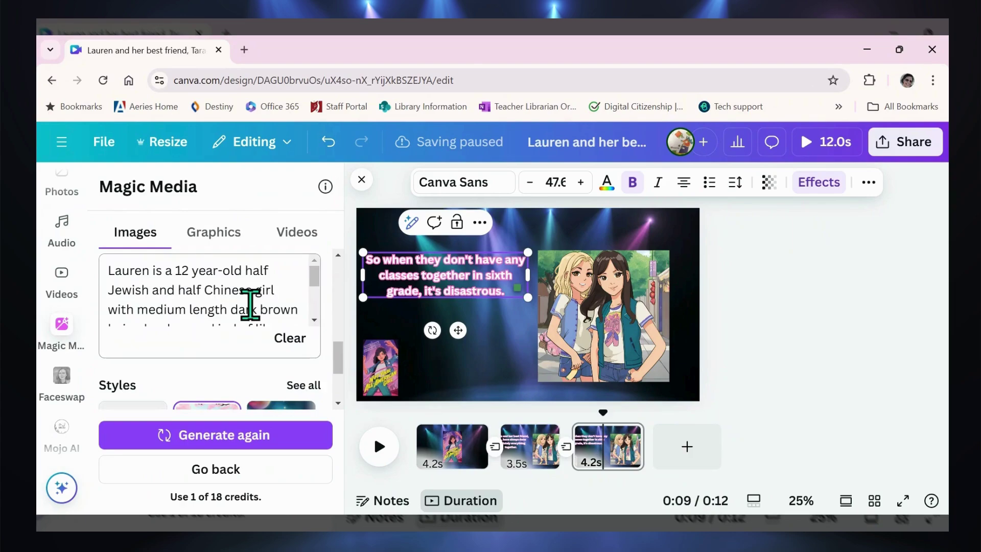
scroll(251, 303, "down", 2)
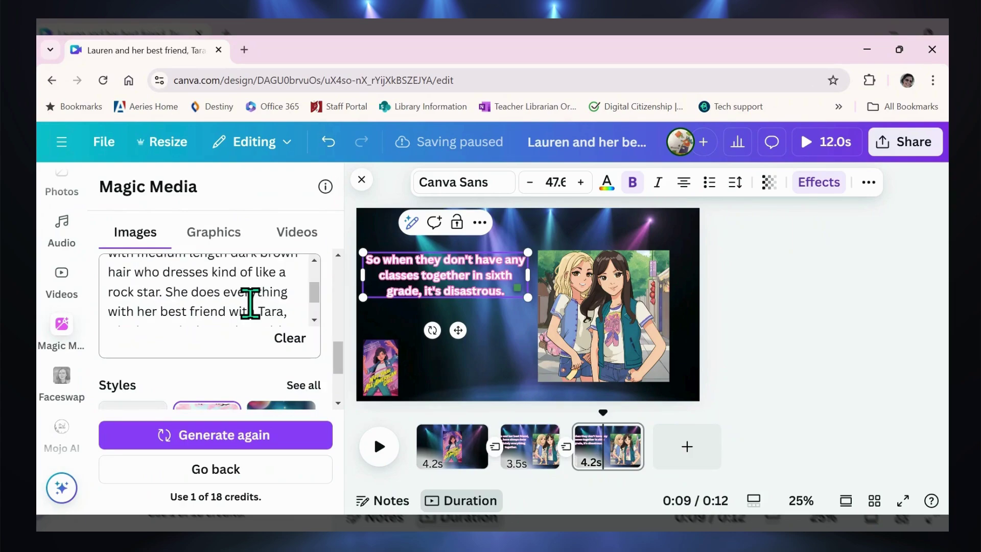
scroll(251, 303, "down", 2)
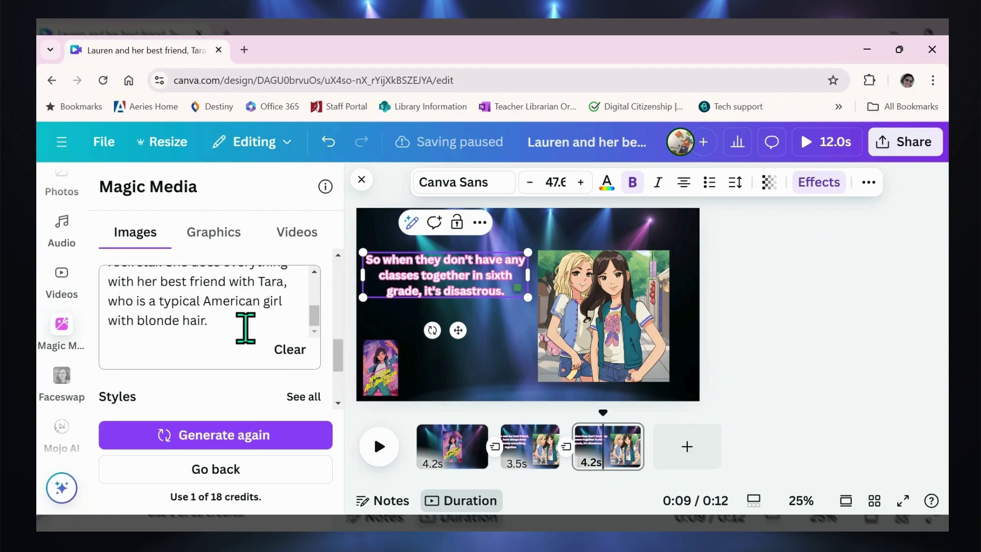
left_click(230, 327)
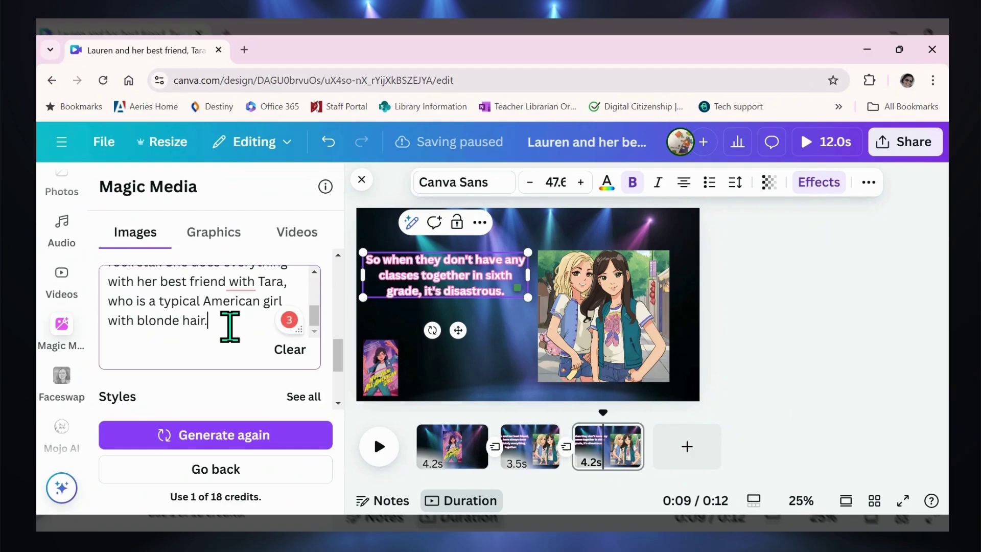
mouse_move(244, 327)
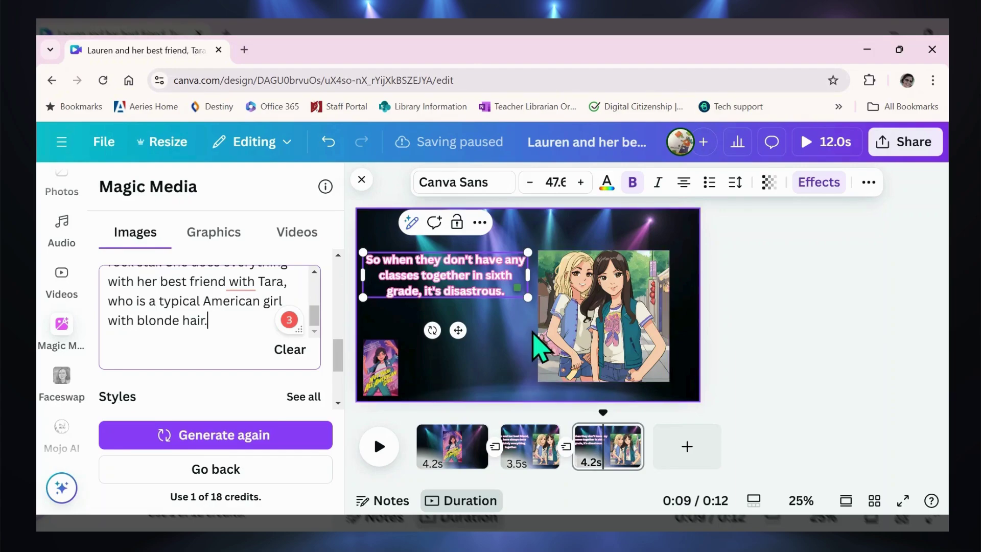
Go to the cover page and search the audio library for "trailer".
left_click(447, 460)
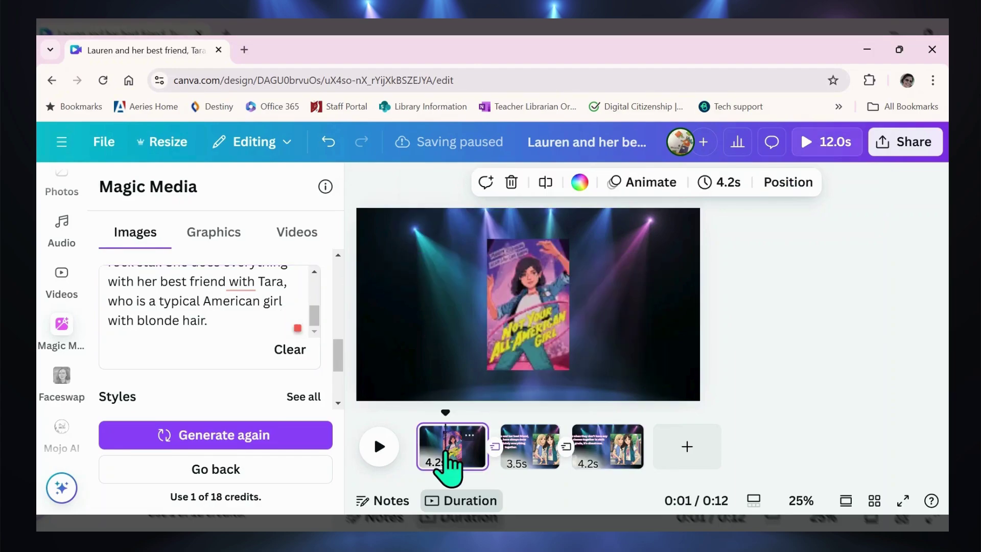
left_click(62, 225)
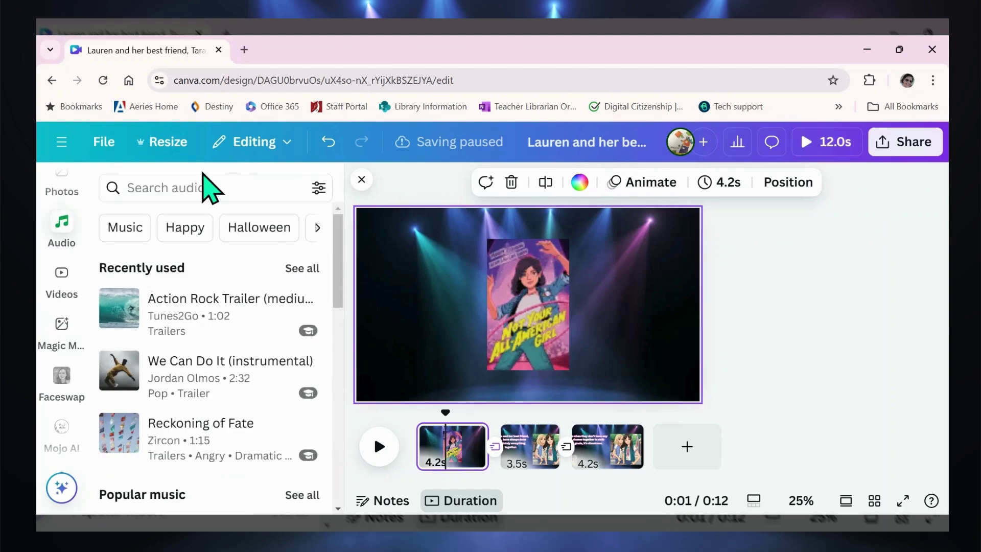
left_click(200, 187)
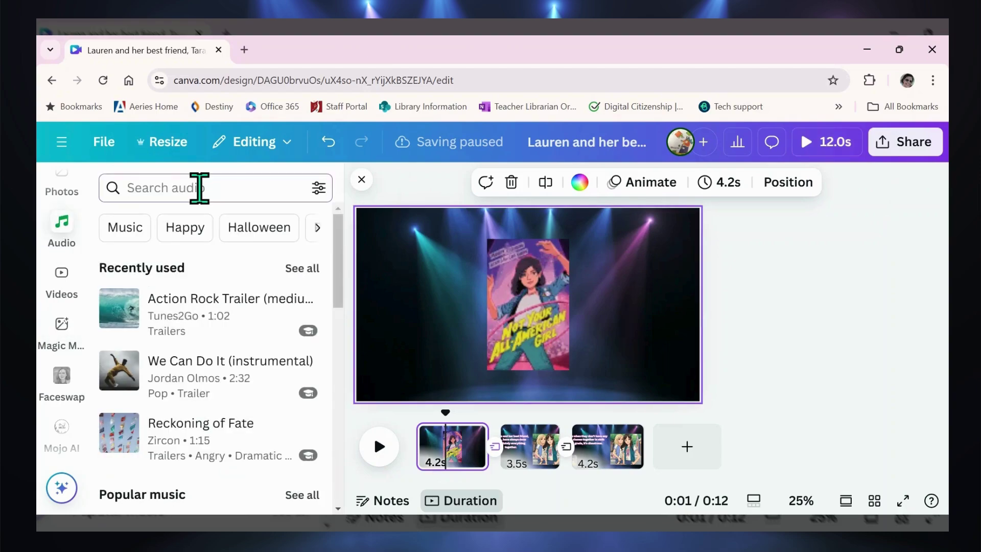
type("trailer")
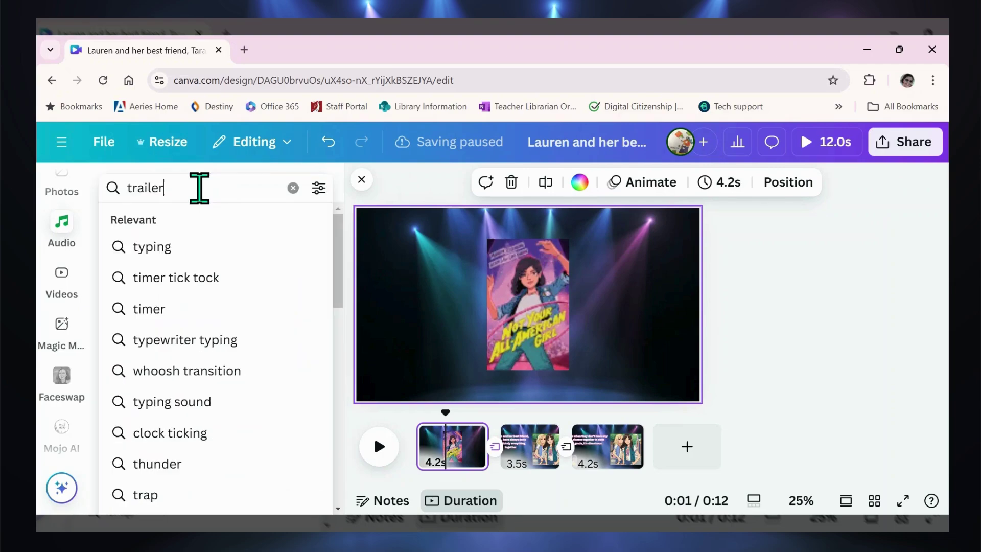
key("Return")
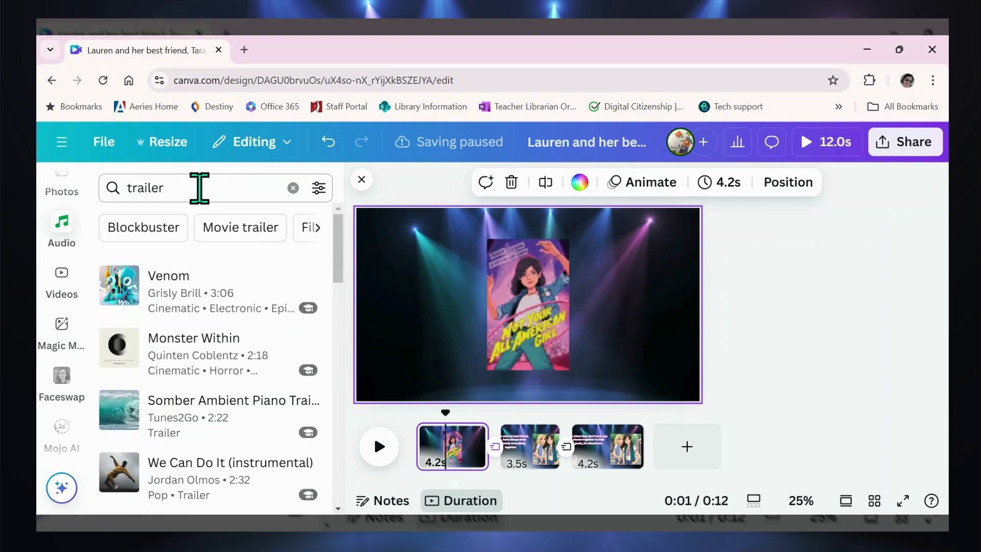
Preview trailer music tracks, including Venom, Somber Ambient Piano, We Can Do It (instrumental), Epic Trailer Rock and The Entrance.
left_click(118, 284)
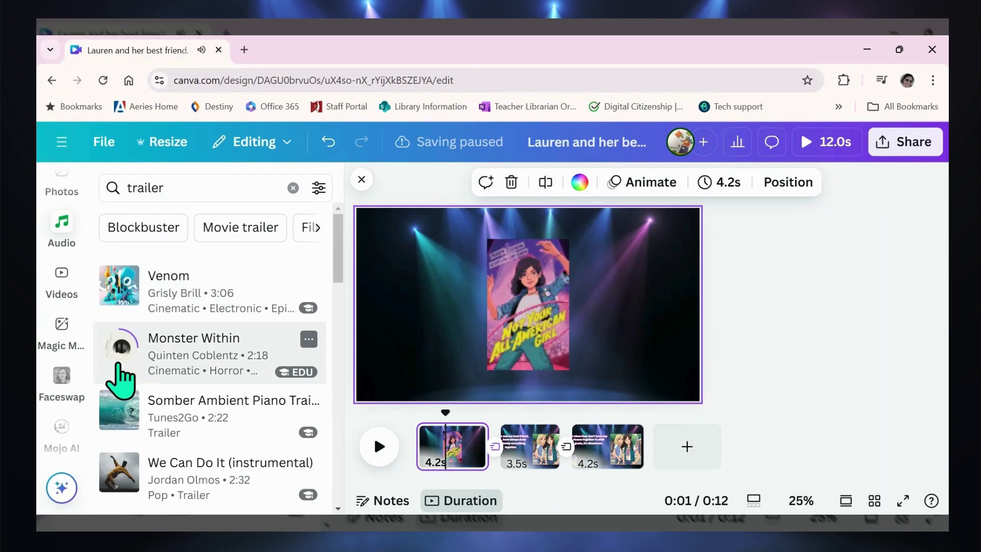
left_click(117, 406)
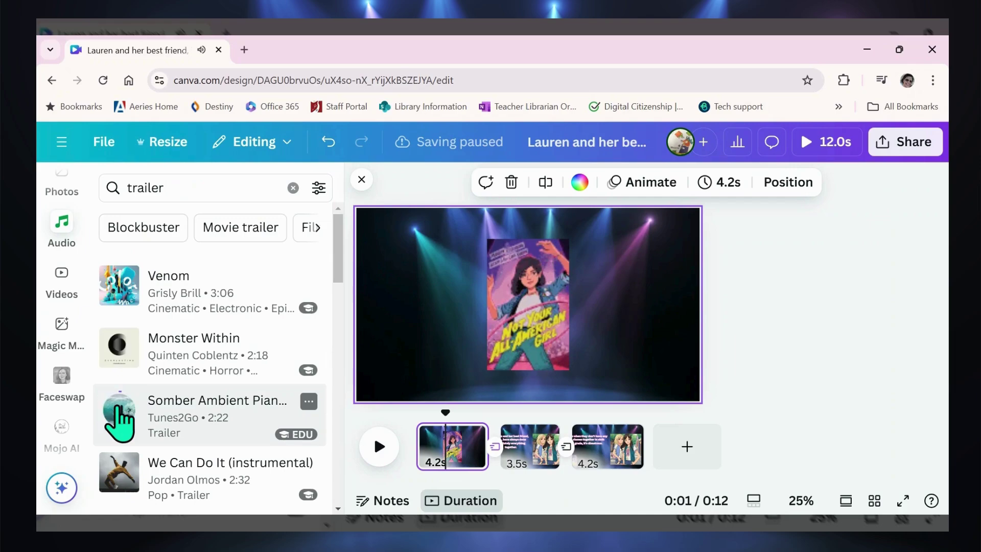
scroll(118, 383, "down", 2)
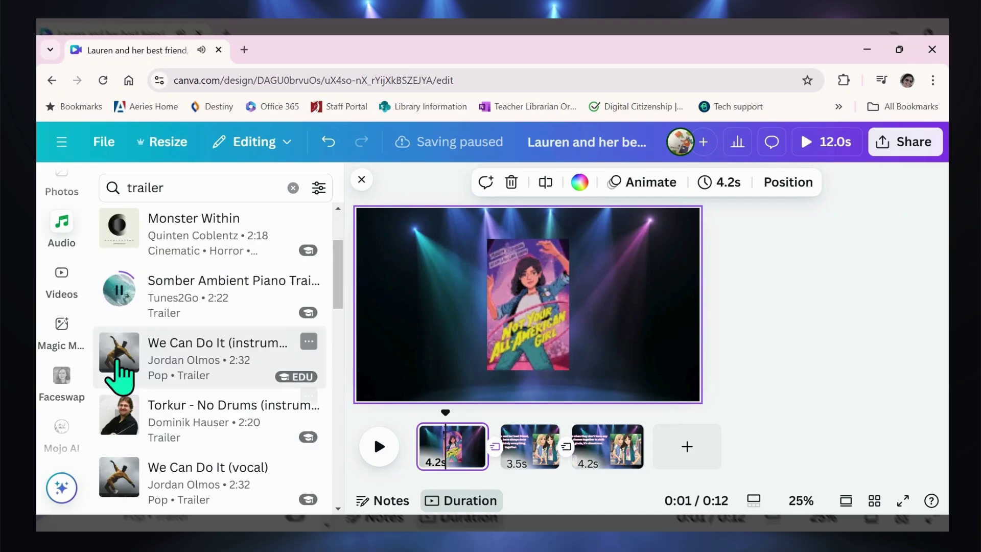
left_click(117, 353)
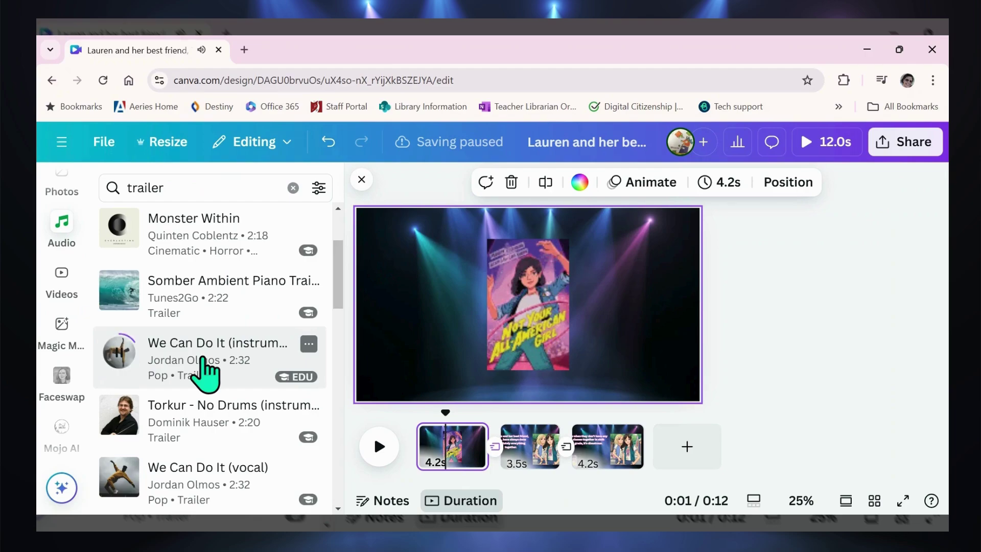
scroll(205, 361, "down", 2)
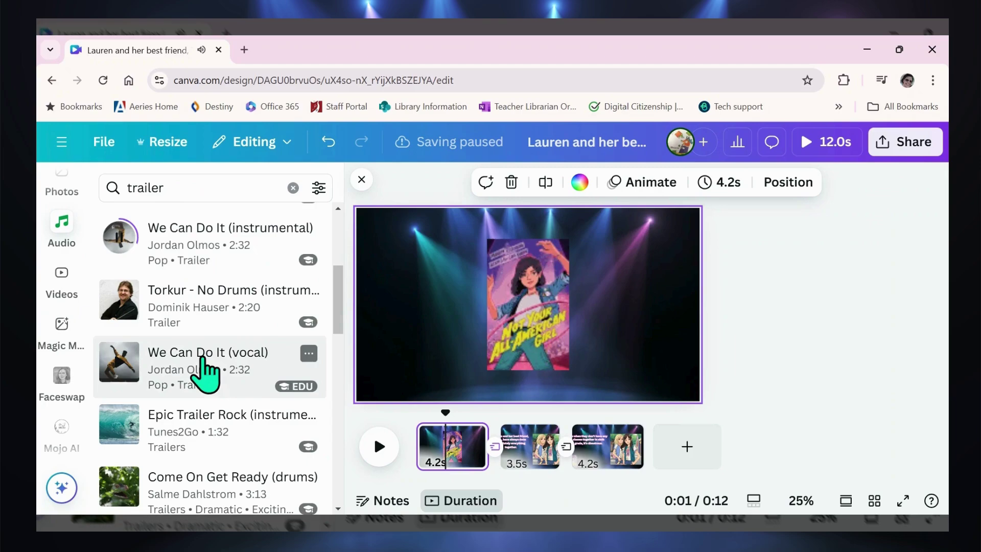
scroll(206, 374, "down", 1)
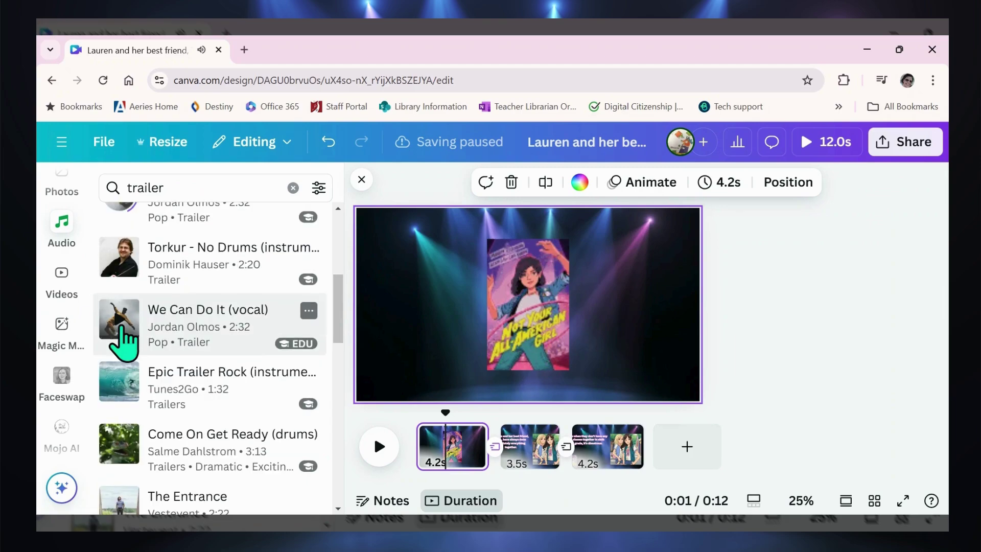
left_click(120, 381)
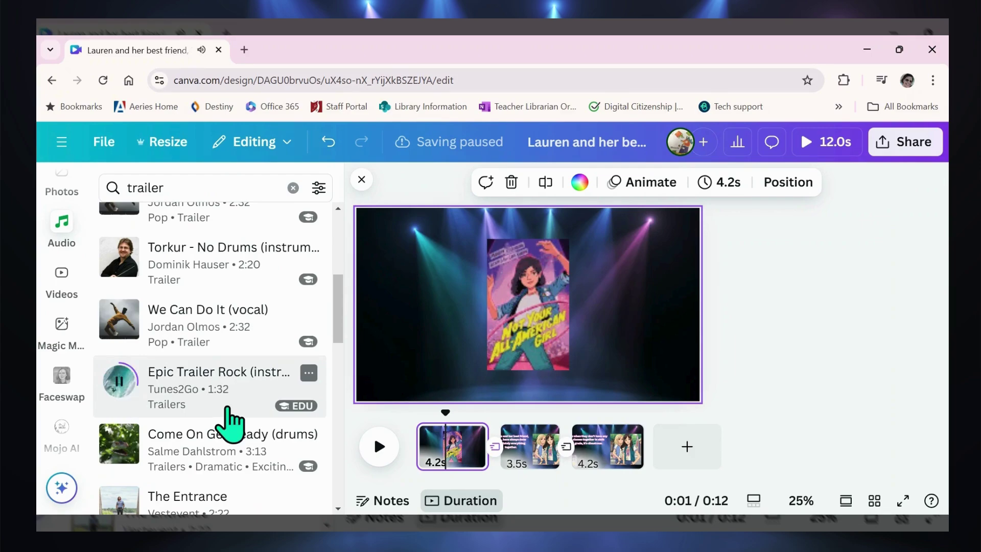
scroll(228, 408, "down", 2)
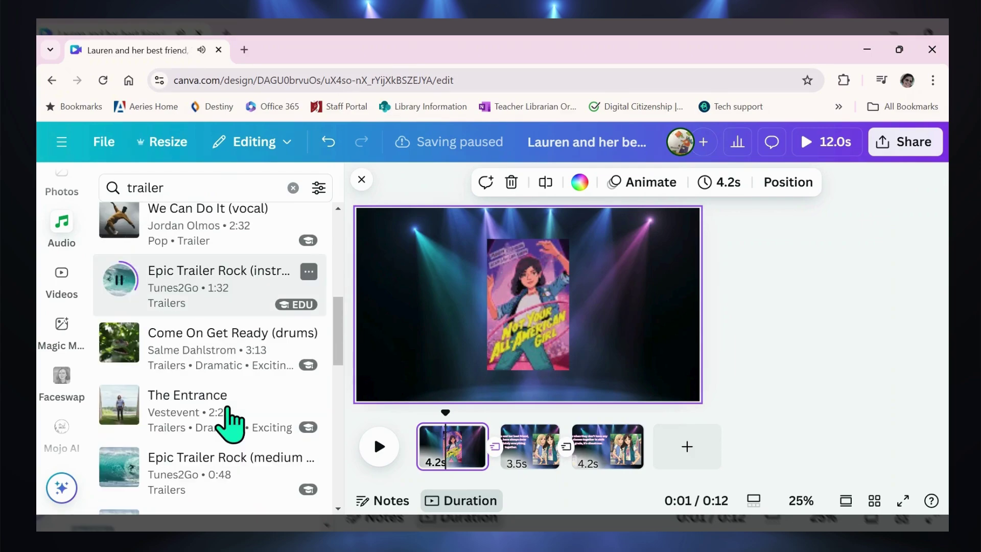
left_click(119, 404)
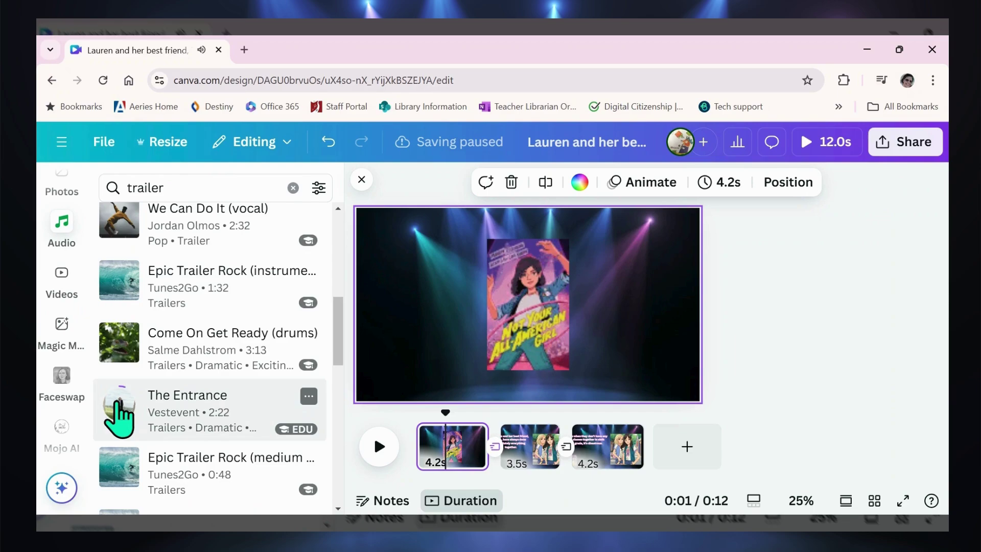
Add the 1:32 Epic Trailer Rock track to the video, stop the music preview, and shift the track to start with the cover page.
left_click(191, 291)
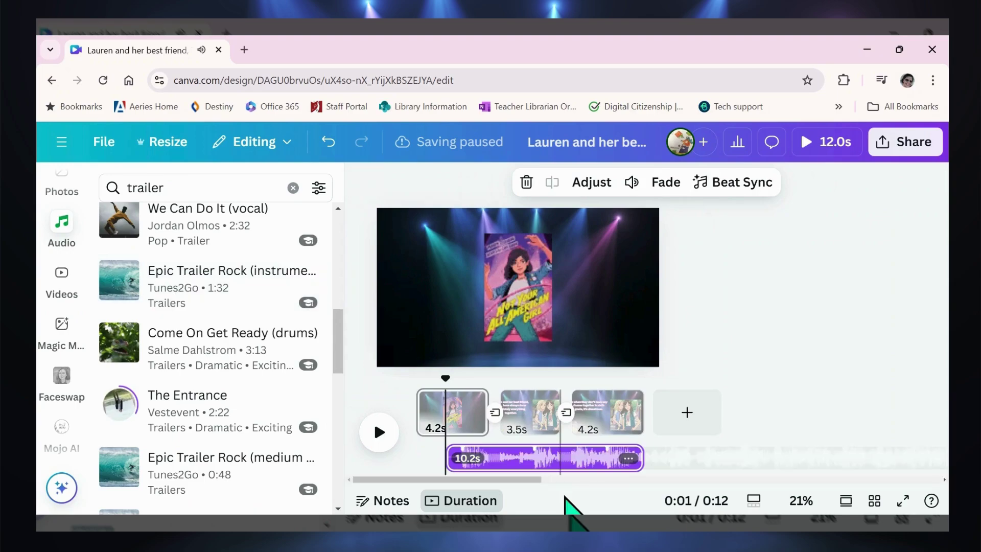
left_click(545, 455)
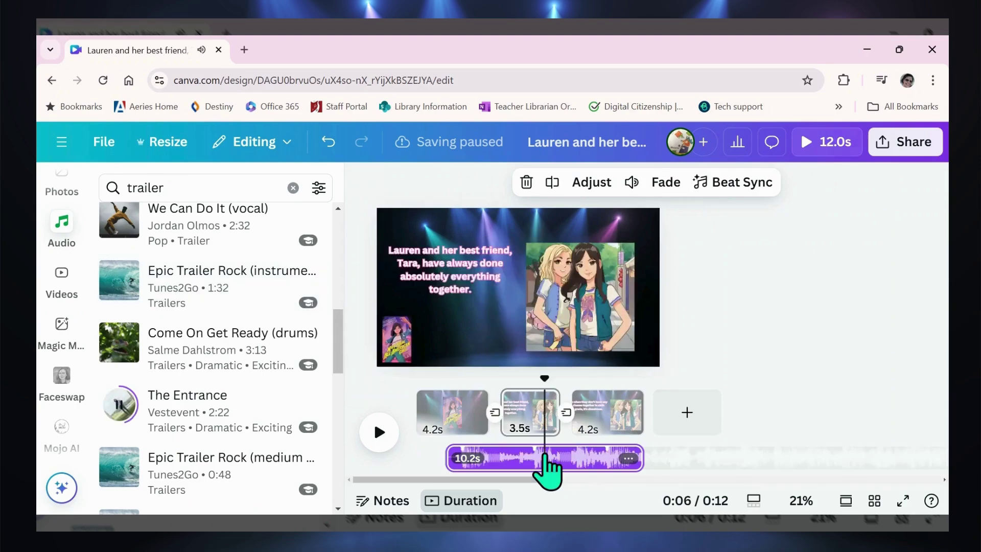
left_click(123, 408)
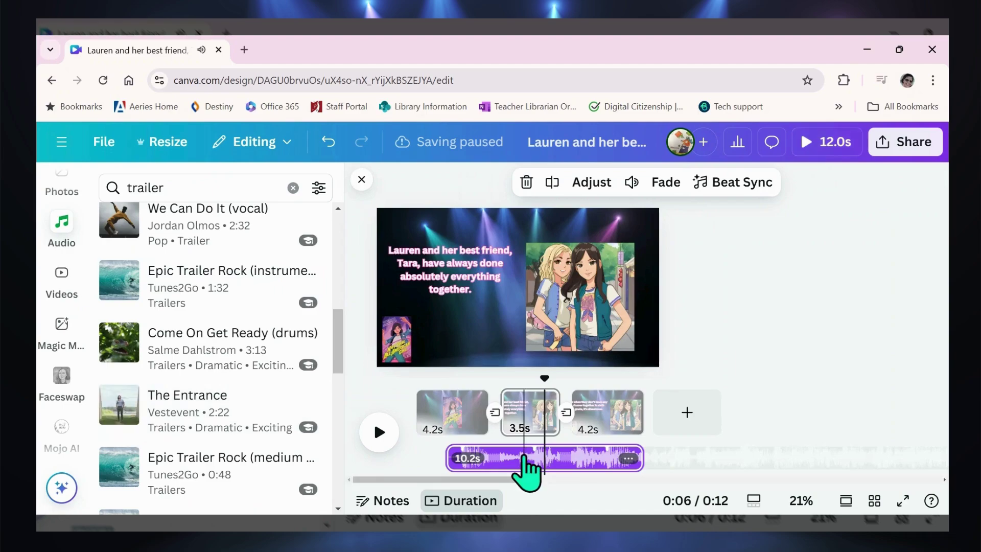
left_click_drag(525, 456, 495, 460)
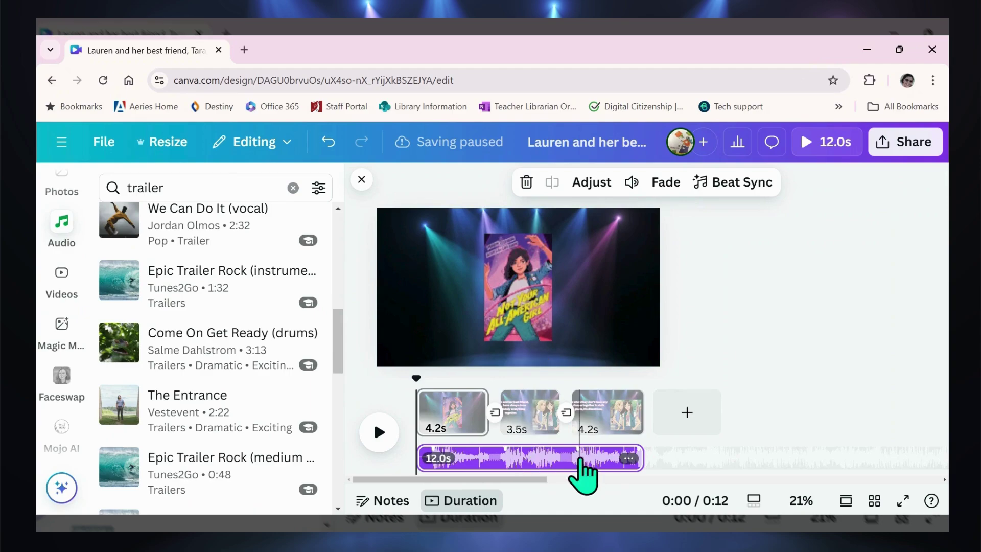
Turn on Beat Sync for the trailer music track so the pages and elements are timed to the music.
left_click(629, 457)
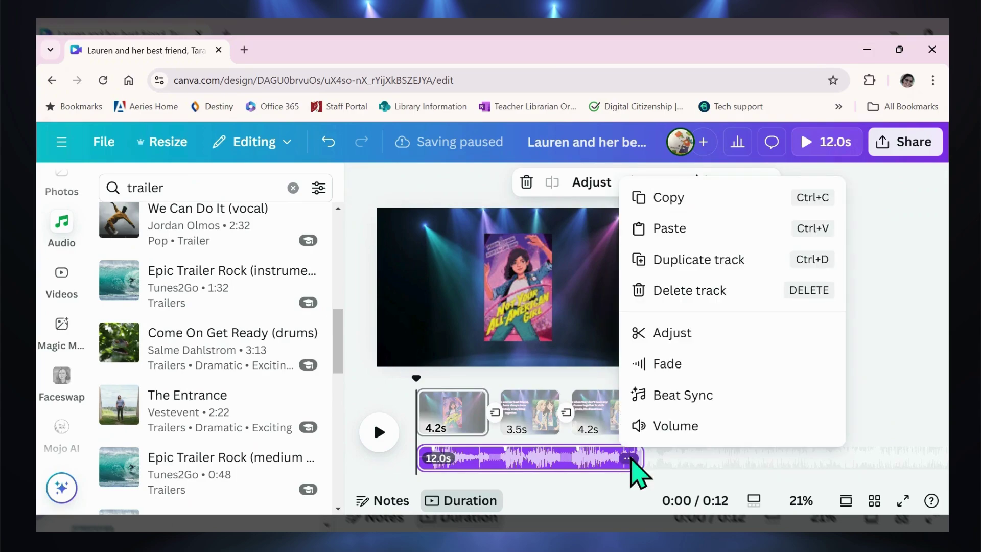
left_click(680, 396)
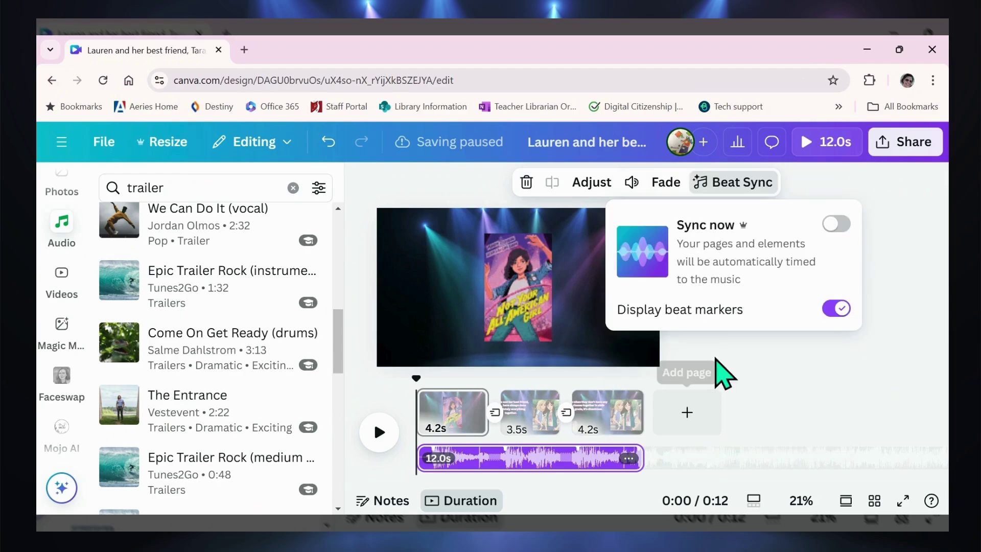
left_click(835, 225)
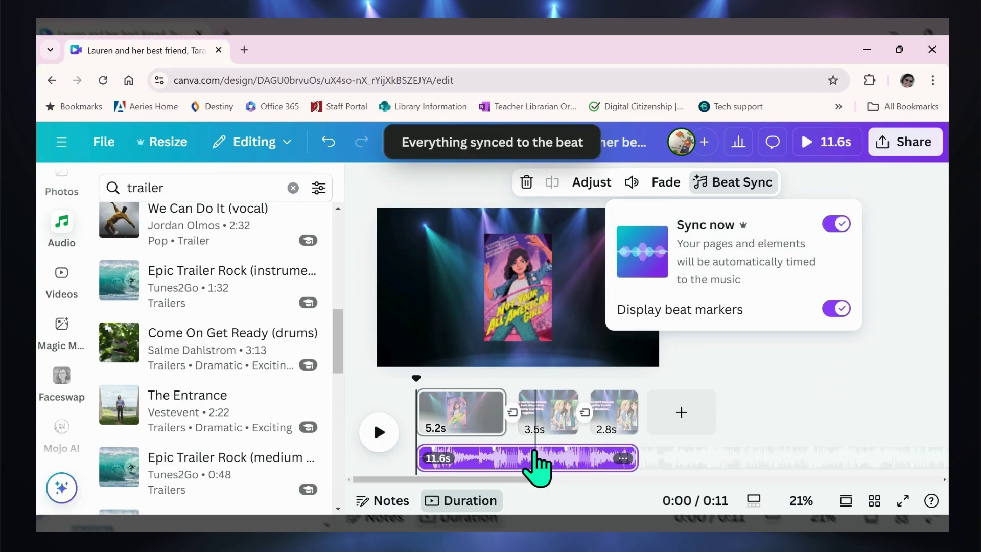
Set the trailer music track to fade in over 0.4s and fade out over 0.5s.
left_click(627, 456)
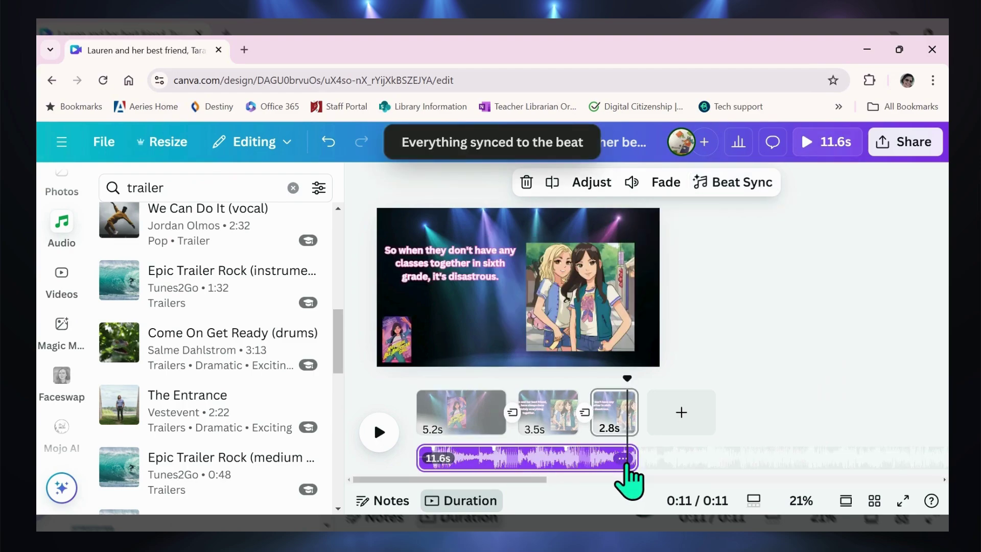
left_click(623, 460)
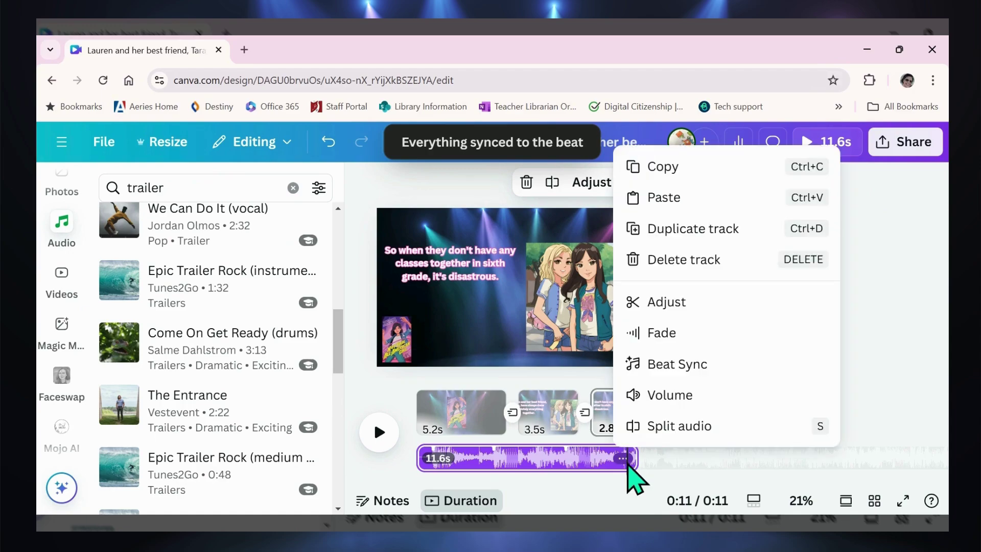
left_click(680, 340)
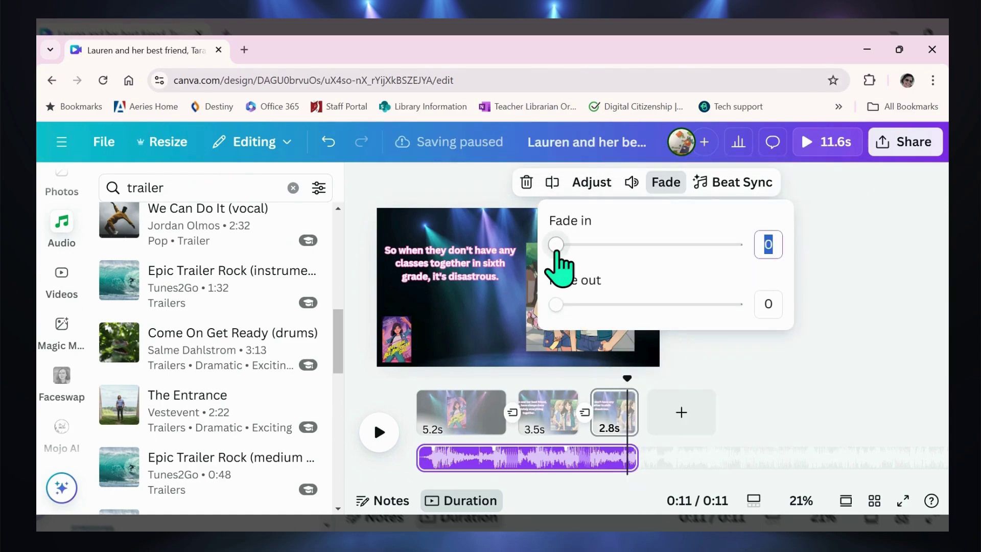
left_click_drag(557, 252, 571, 252)
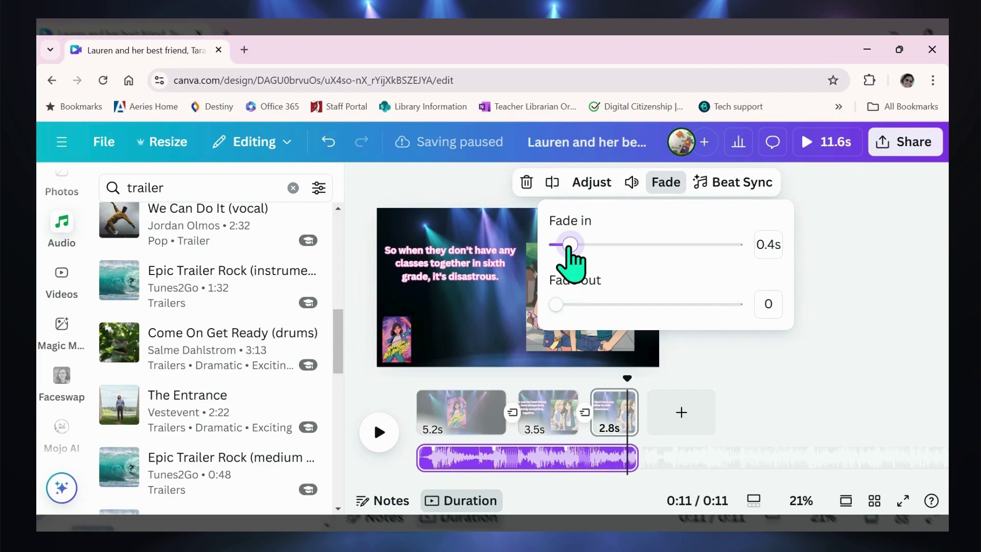
left_click(561, 305)
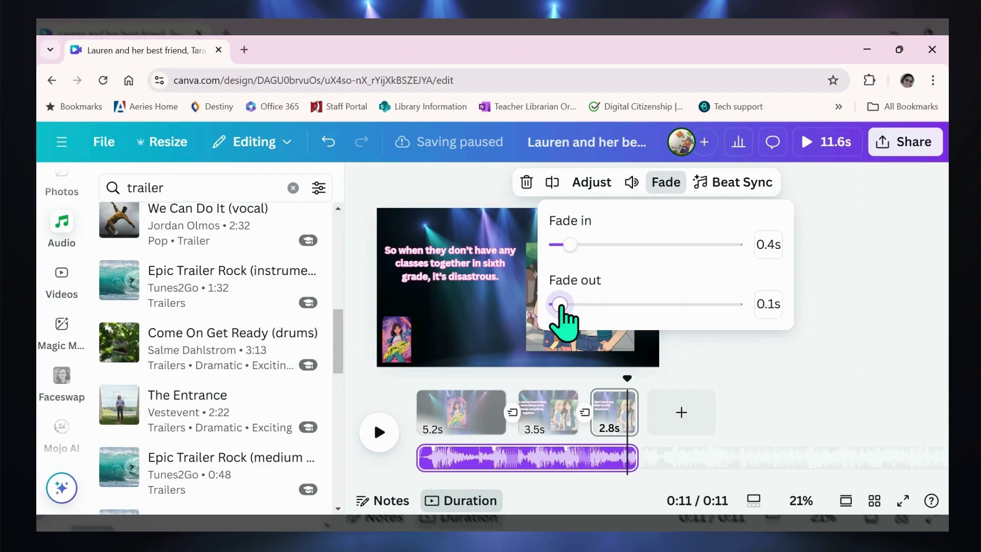
left_click_drag(561, 305, 576, 305)
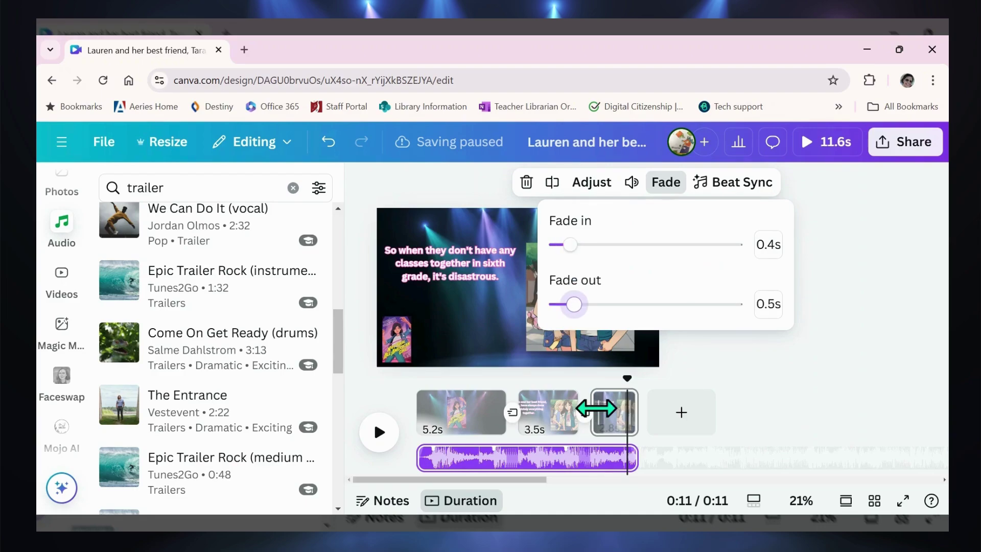
Lower the trailer music track's volume to 60.
left_click(605, 458)
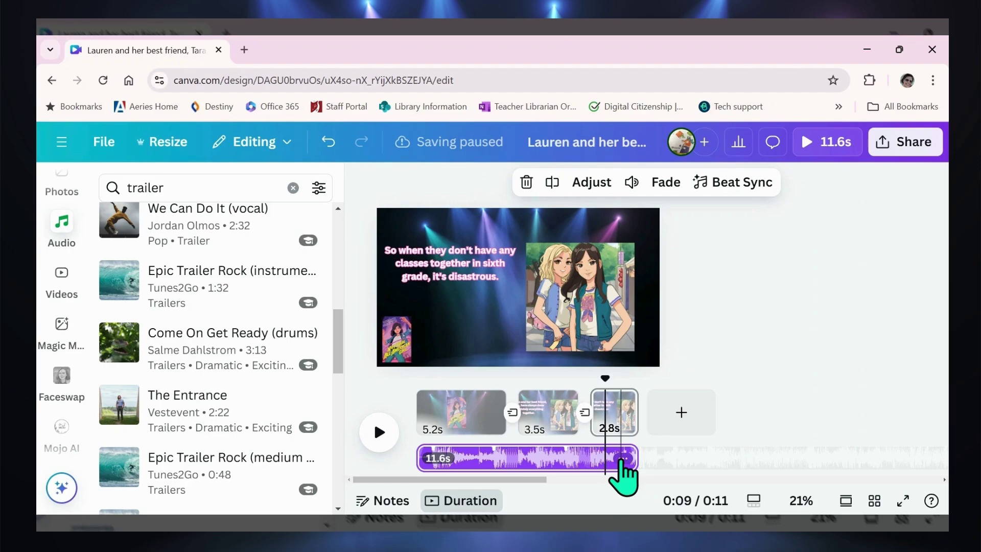
left_click(623, 459)
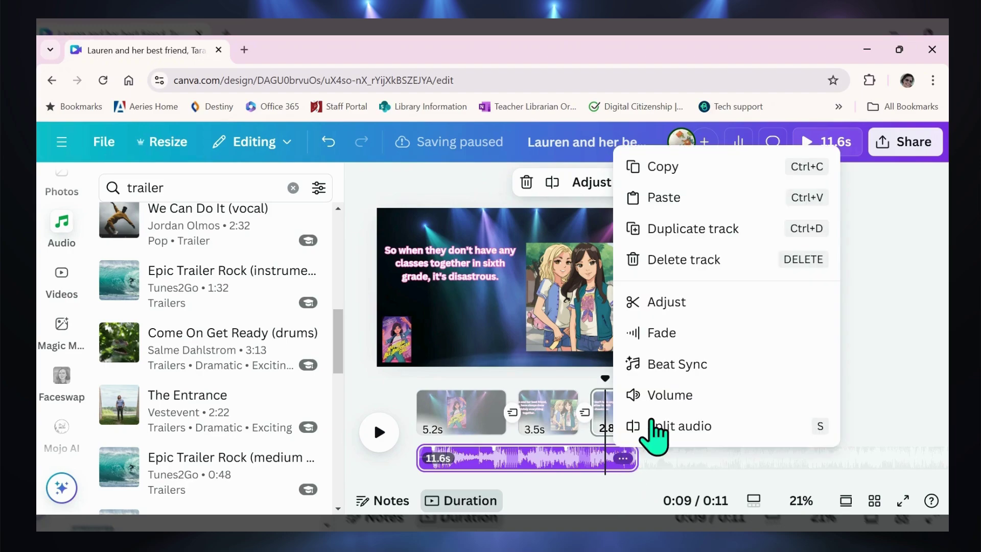
left_click(669, 398)
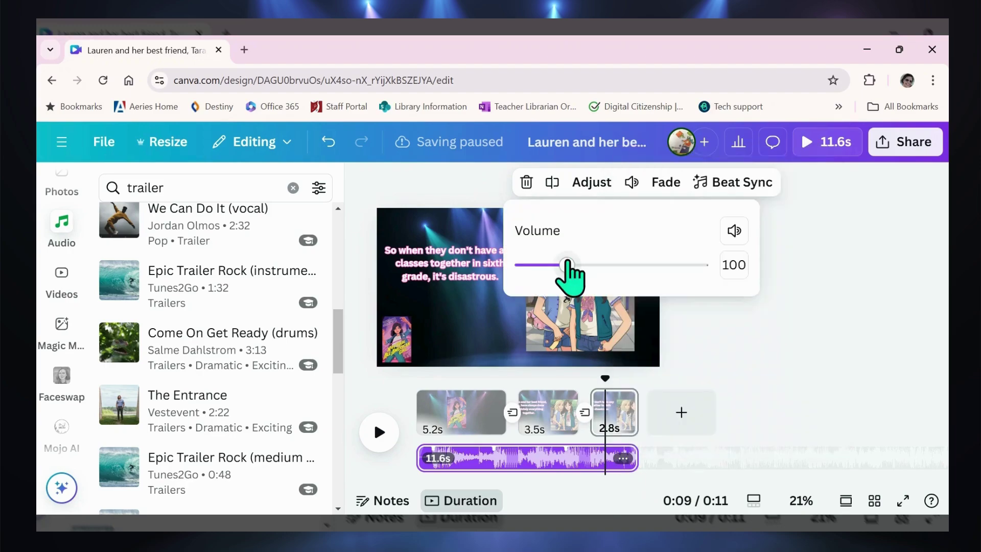
left_click_drag(566, 264, 548, 264)
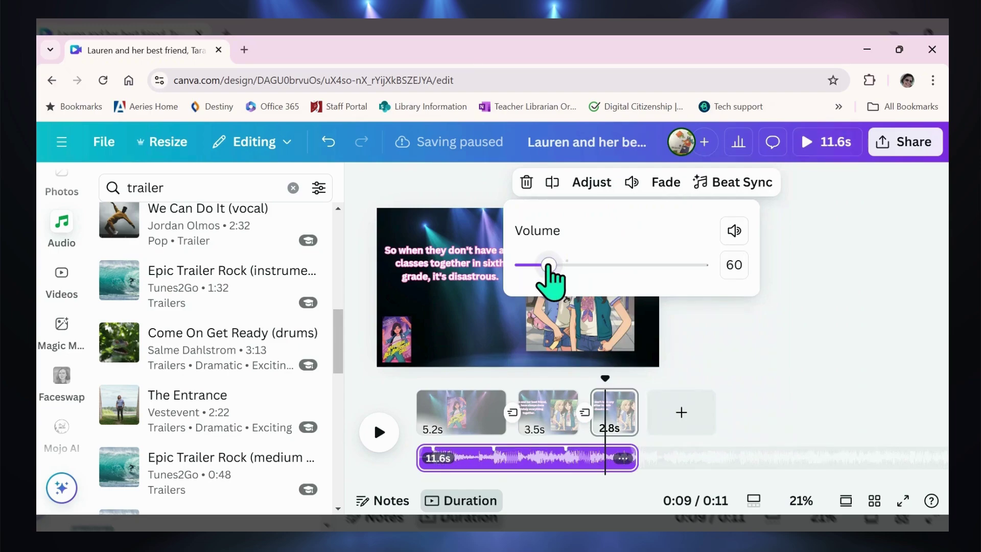
left_click(570, 458)
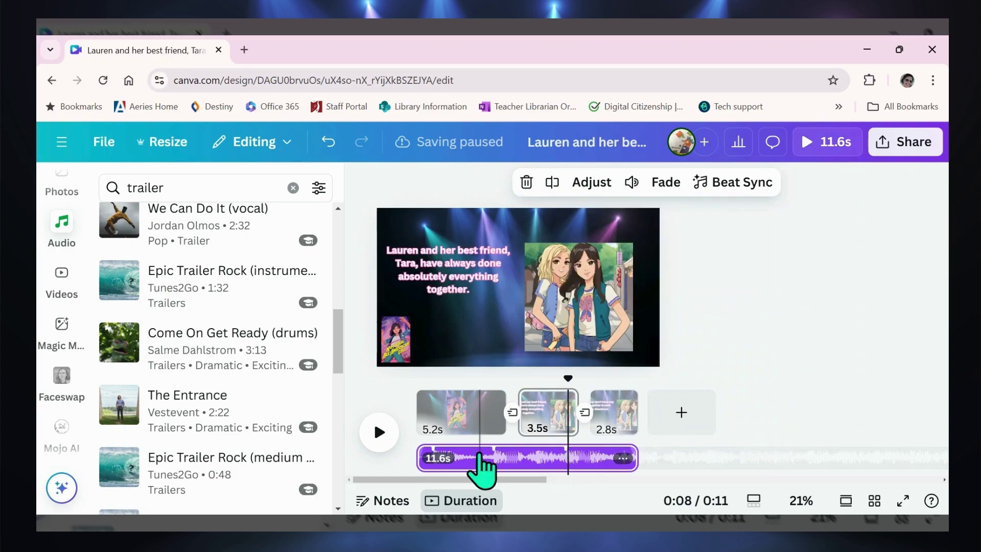
Preview the whole book trailer with its music, pause it at the end, and close the preview.
left_click(829, 145)
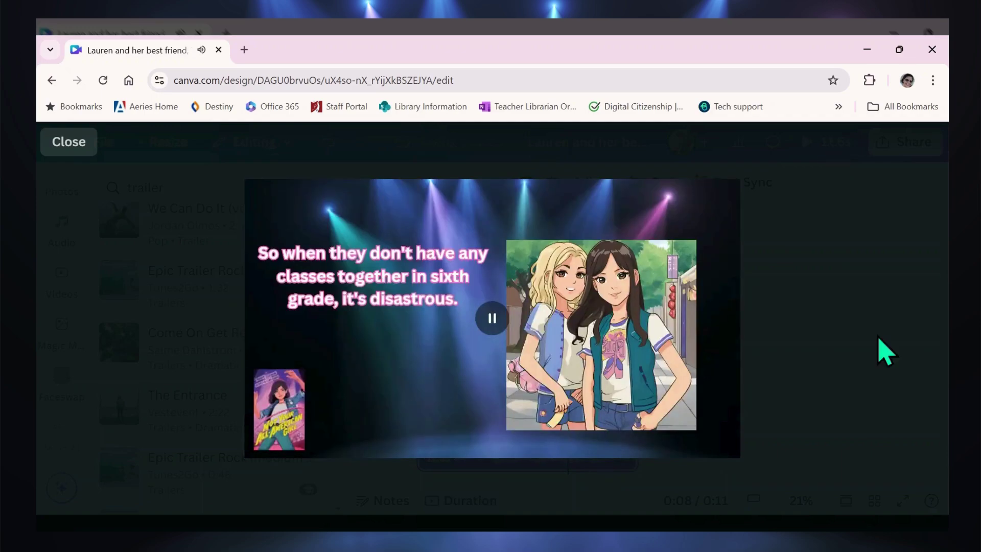
key("space")
mouse_move(626, 217)
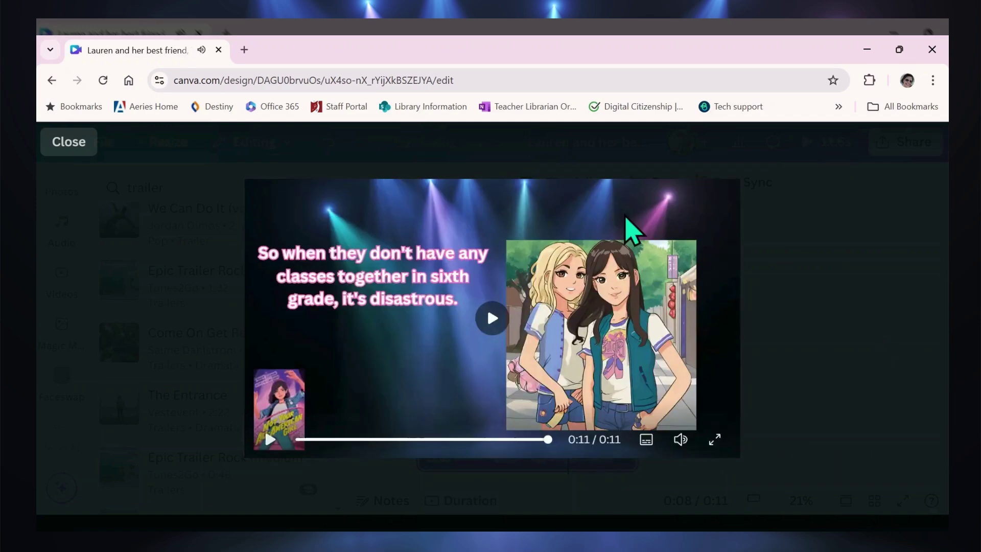
left_click(69, 142)
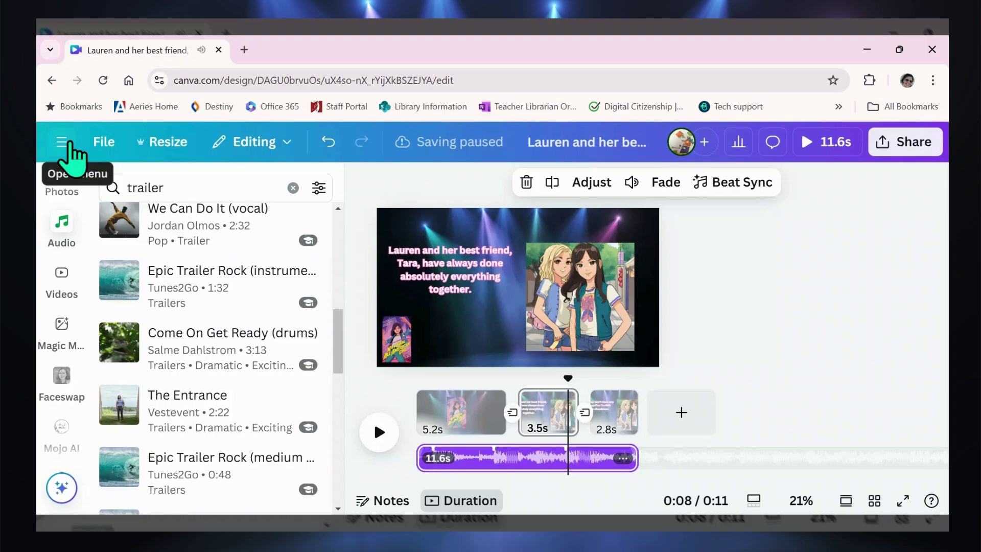